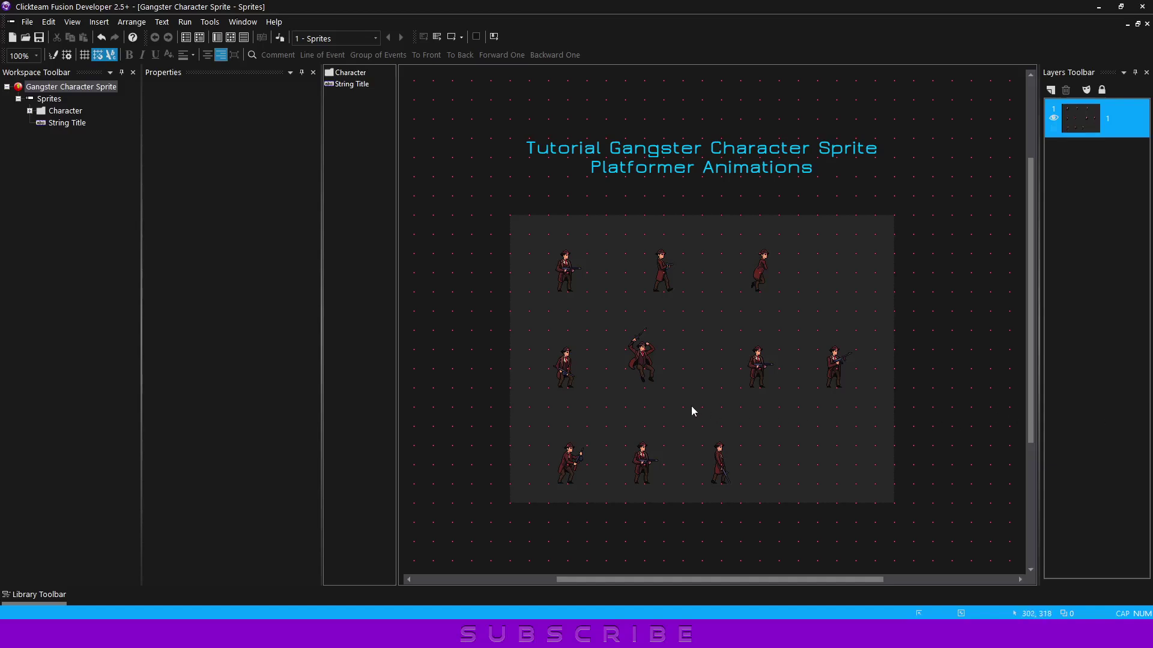
Step: Test-run the current frame, then close the preview window
{"action": "key", "text": "F8"}
{"action": "left_click_drag", "start_coordinate": [596, 182], "coordinate": [694, 204]}
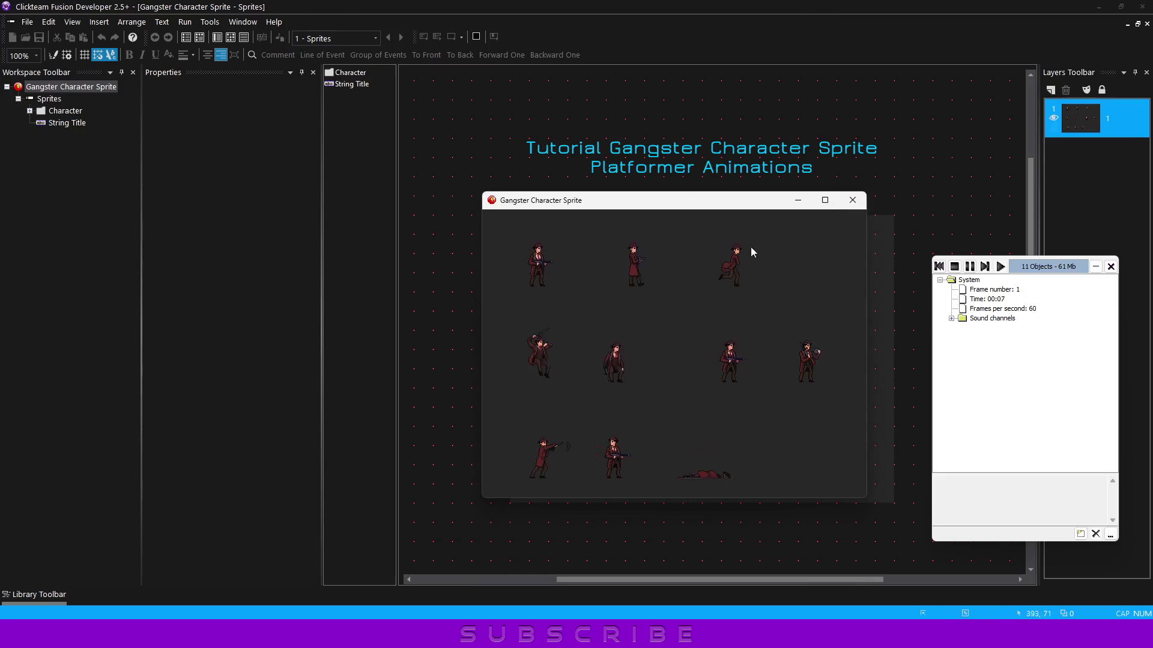
{"action": "left_click", "coordinate": [853, 199]}
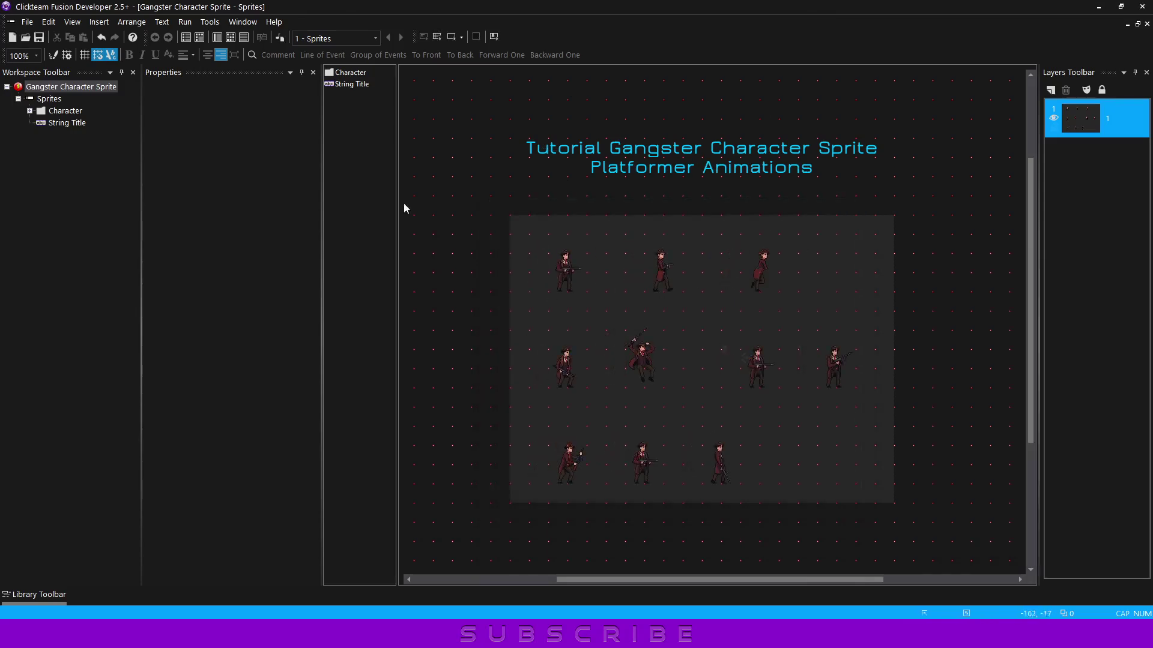
Step: Insert a new Frame 2 from the Storyboard and rename it 'Idle Walk Run'
{"action": "double_click", "coordinate": [51, 88]}
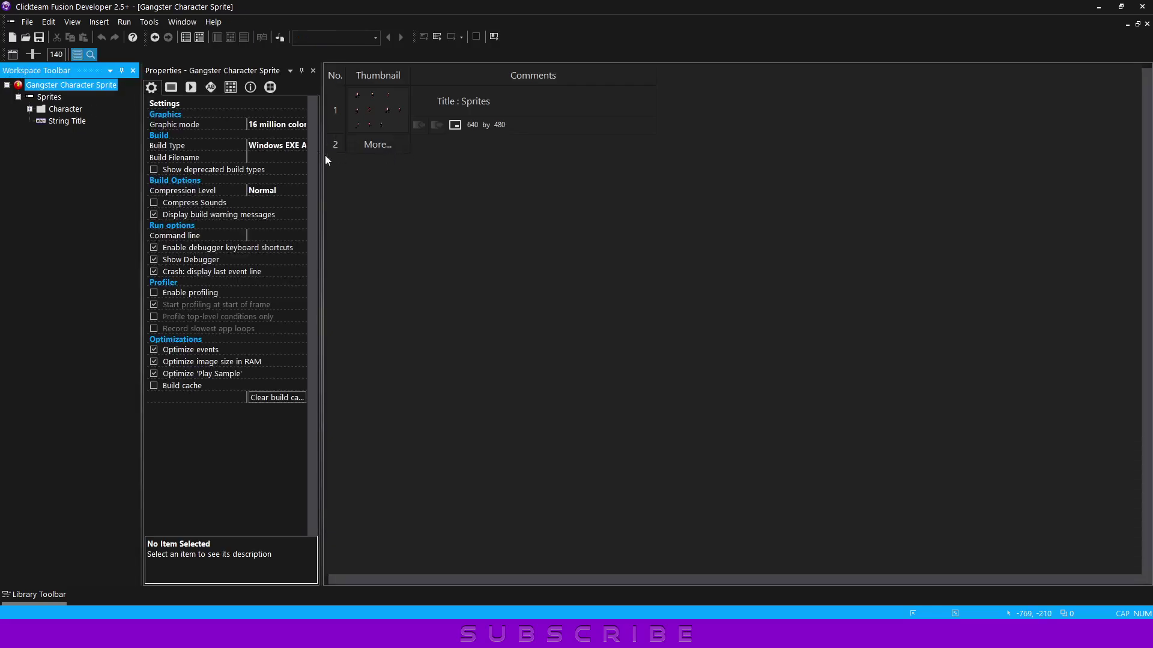
{"action": "left_click", "coordinate": [360, 146]}
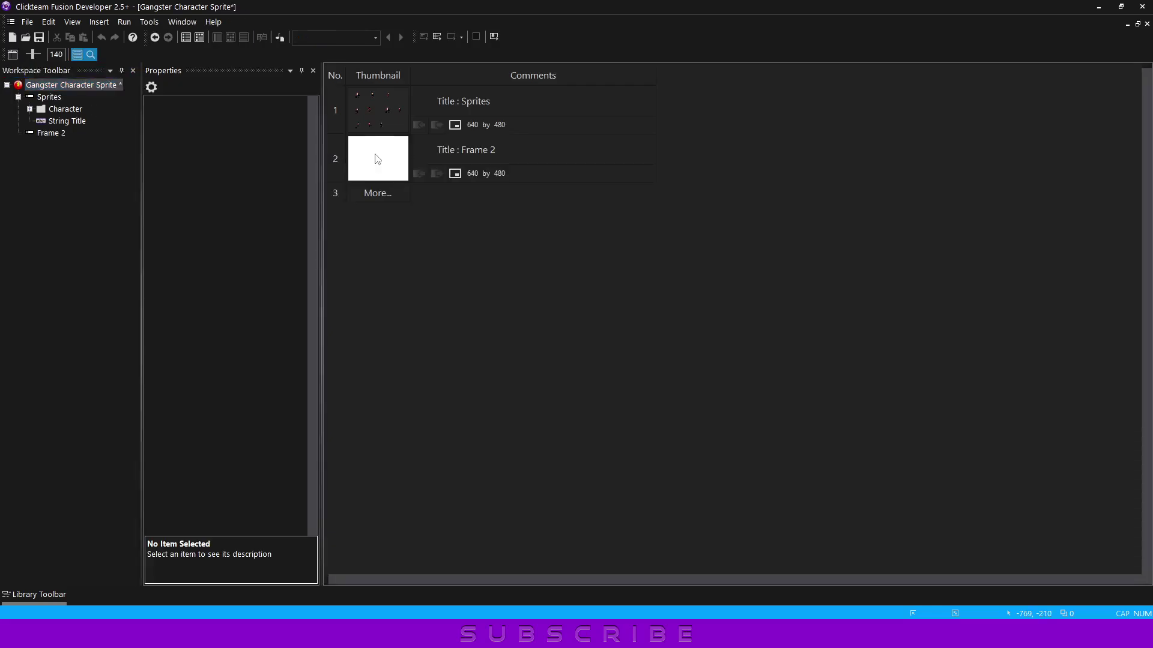
{"action": "double_click", "coordinate": [378, 159]}
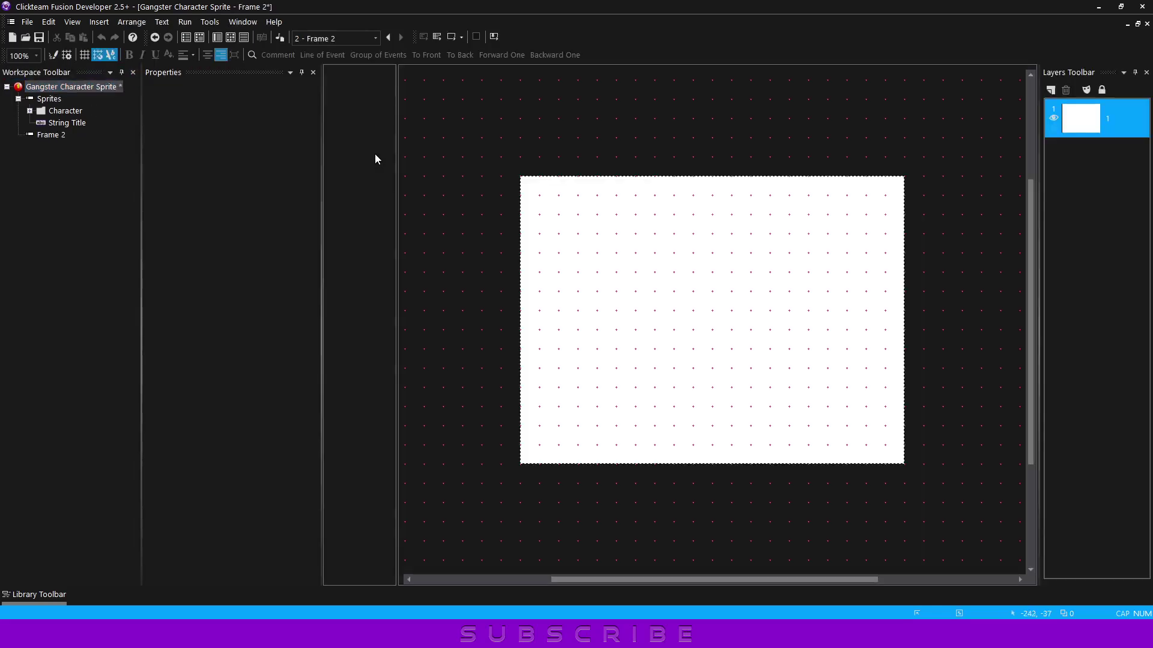
{"action": "left_click", "coordinate": [56, 138]}
{"action": "left_click", "coordinate": [57, 139]}
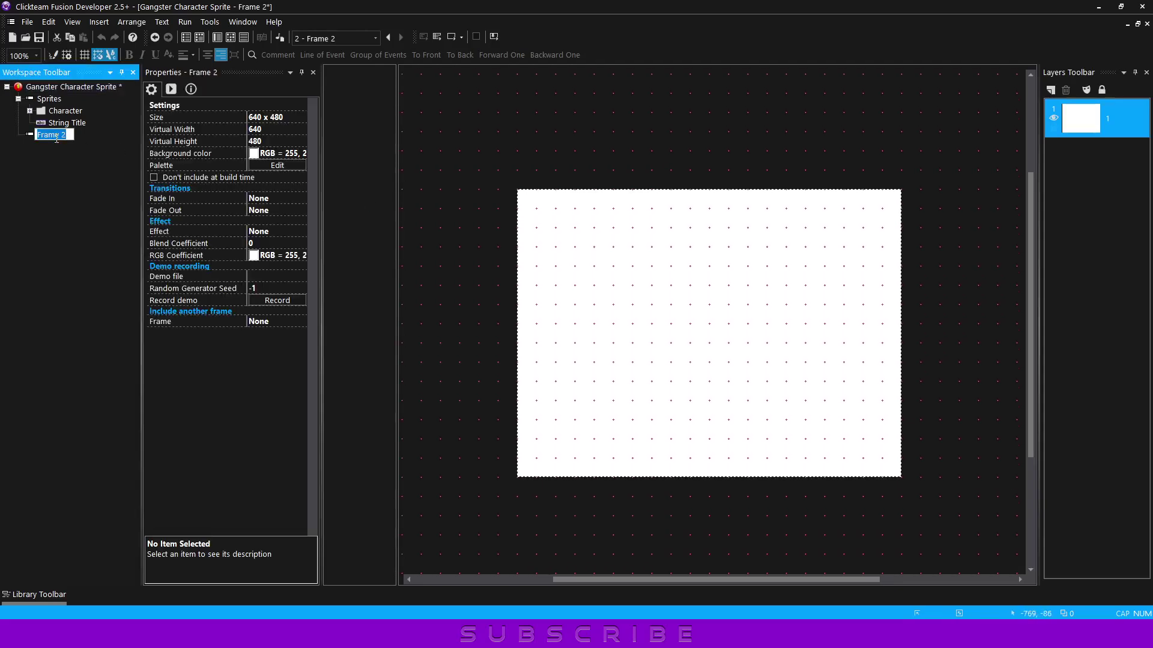
{"action": "key", "text": "BackSpace"}
{"action": "type", "text": "V"}
{"action": "type", "text": "alk"}
{"action": "type", "text": " R"}
{"action": "type", "text": "un"}
{"action": "key", "text": "Return"}
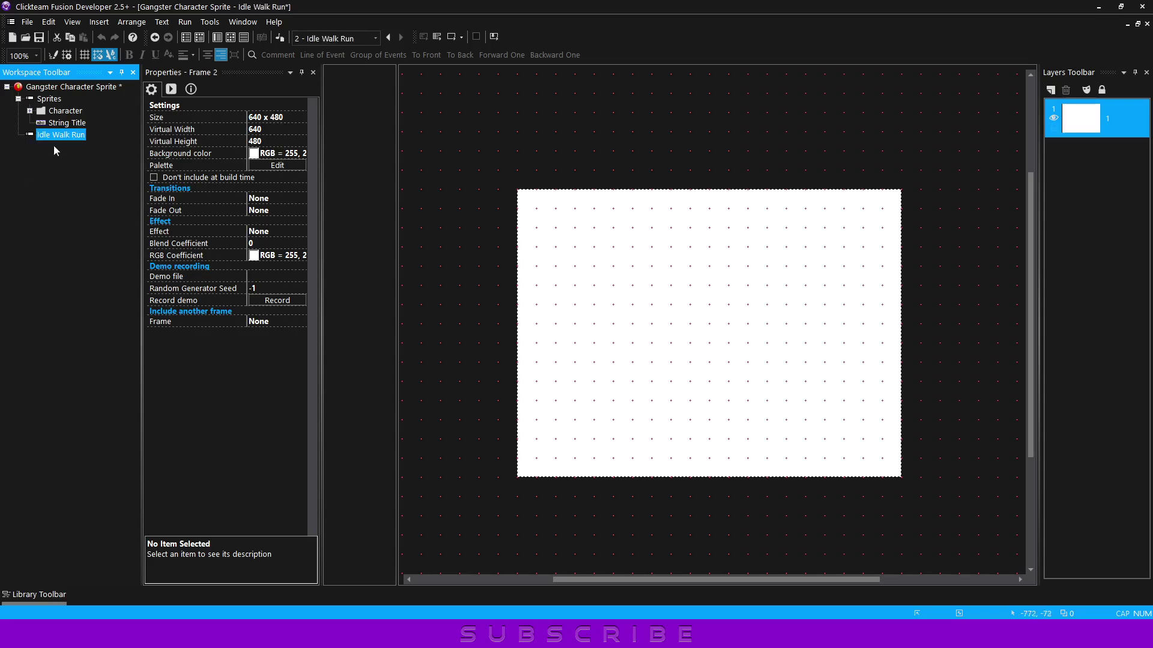
Step: Give the Idle Walk Run frame a dark grey background
{"action": "left_click", "coordinate": [252, 155]}
{"action": "left_click", "coordinate": [260, 162]}
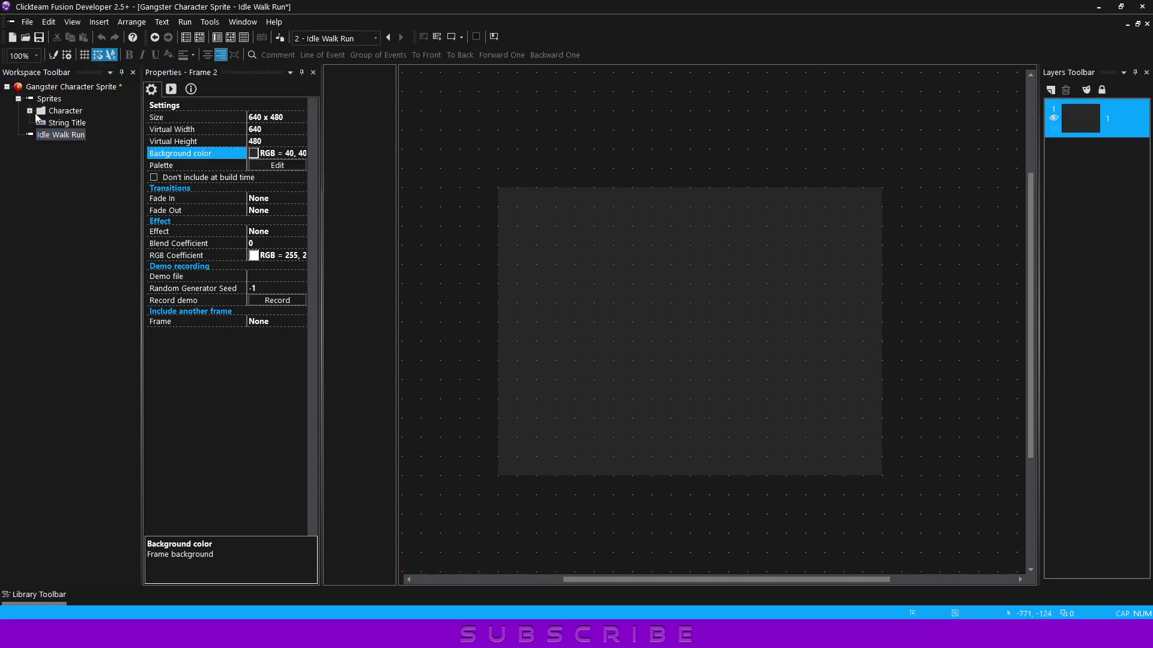
{"action": "left_click", "coordinate": [30, 111]}
Step: Drop the Idle sprite onto the frame and name the object 'Gangster'
{"action": "left_click_drag", "start_coordinate": [66, 171], "coordinate": [600, 304]}
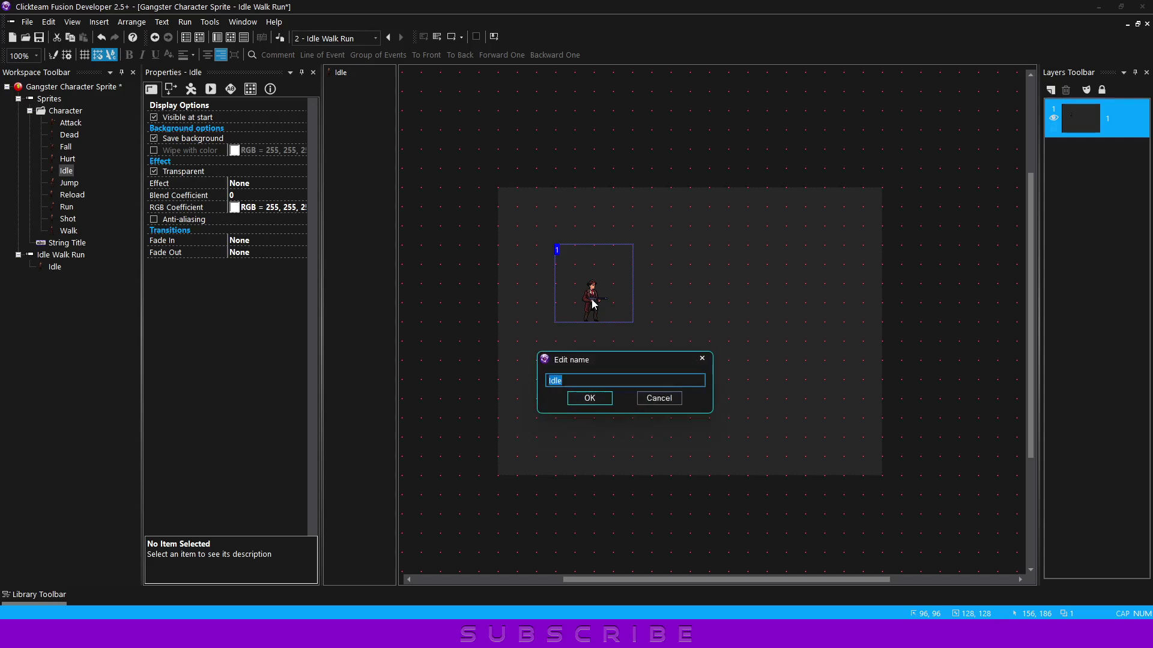
{"action": "type", "text": "Sp"}
{"action": "key", "text": "Return"}
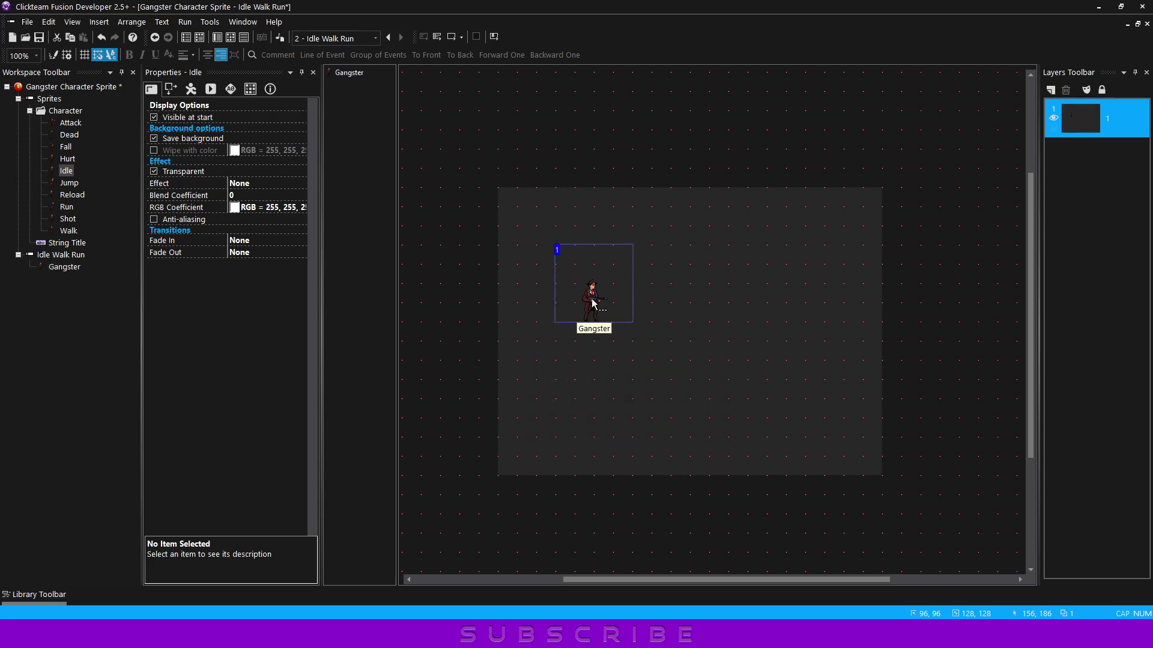
{"action": "double_click", "coordinate": [661, 319]}
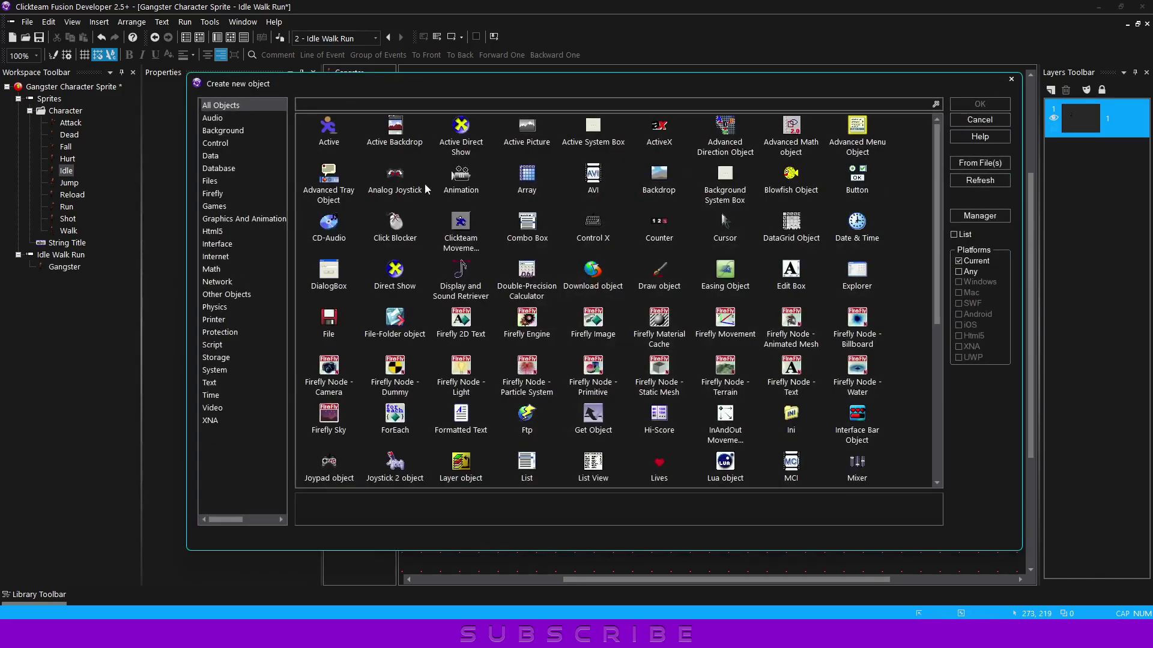
Step: Insert an Active object into the frame next to Gangster
{"action": "left_click", "coordinate": [330, 129]}
{"action": "double_click", "coordinate": [330, 128]}
{"action": "left_click", "coordinate": [661, 312]}
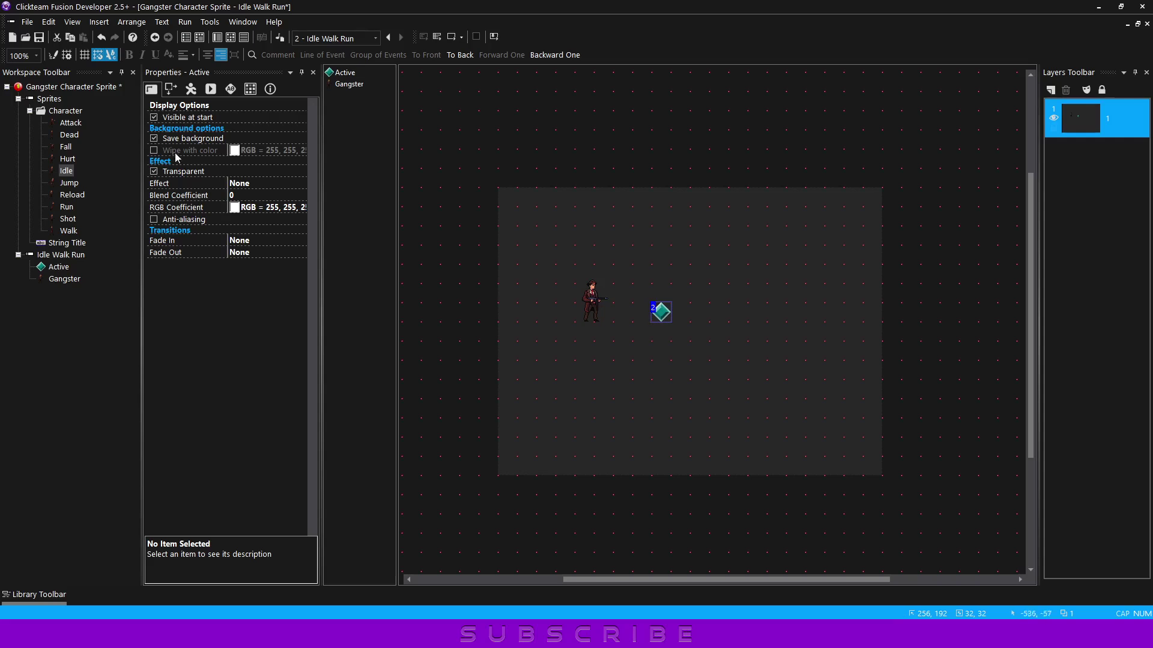
{"action": "double_click", "coordinate": [661, 313]}
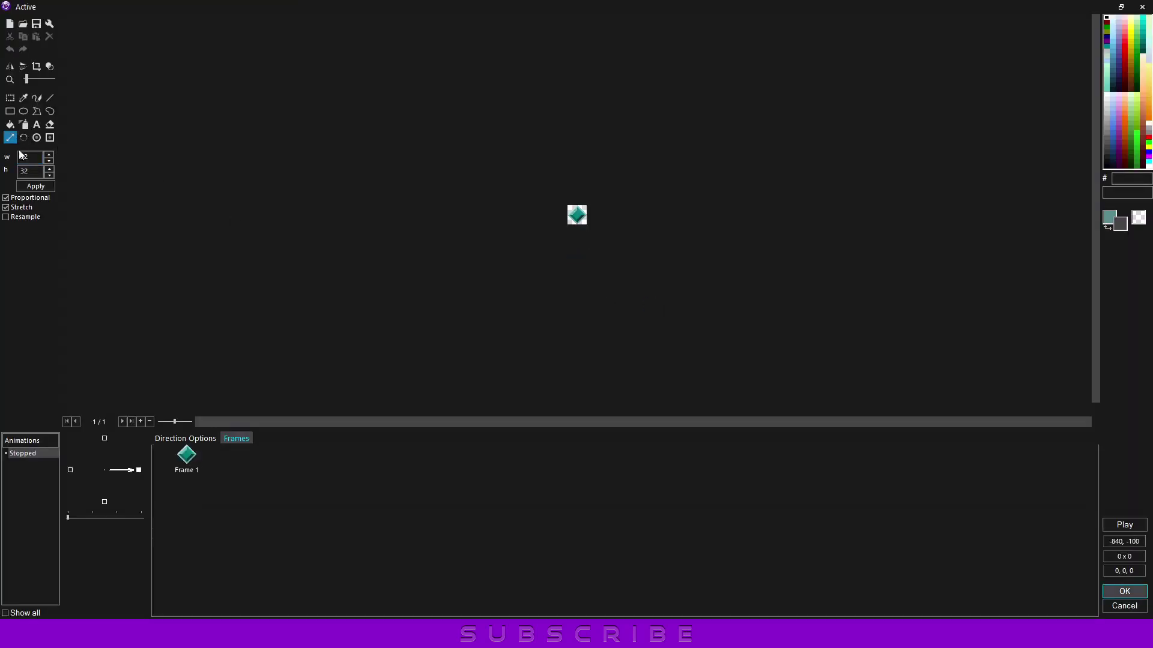
Step: Resize the Active image to 40×70 without proportion or stretching, and erase the diamond
{"action": "left_click", "coordinate": [15, 197]}
{"action": "left_click", "coordinate": [7, 208]}
{"action": "type", "text": "40"}
{"action": "type", "text": "70"}
{"action": "left_click", "coordinate": [35, 186]}
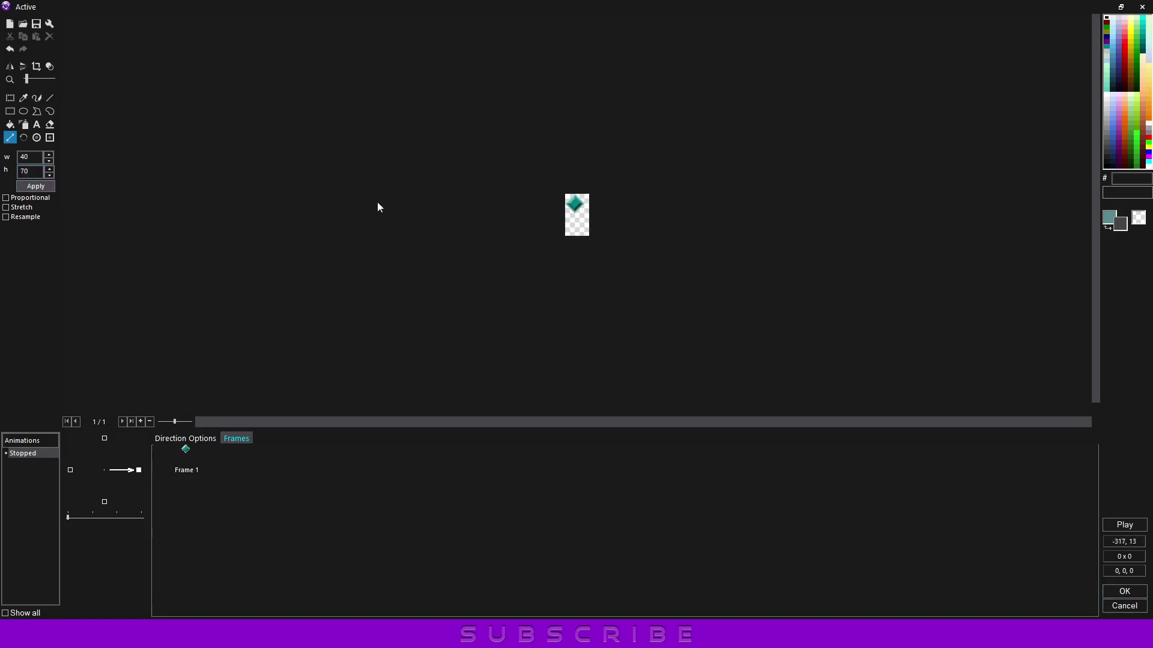
{"action": "scroll", "coordinate": [378, 207], "scroll_direction": "up", "scroll_amount": 2}
{"action": "key", "text": "ctrl+a"}
{"action": "key", "text": "Delete"}
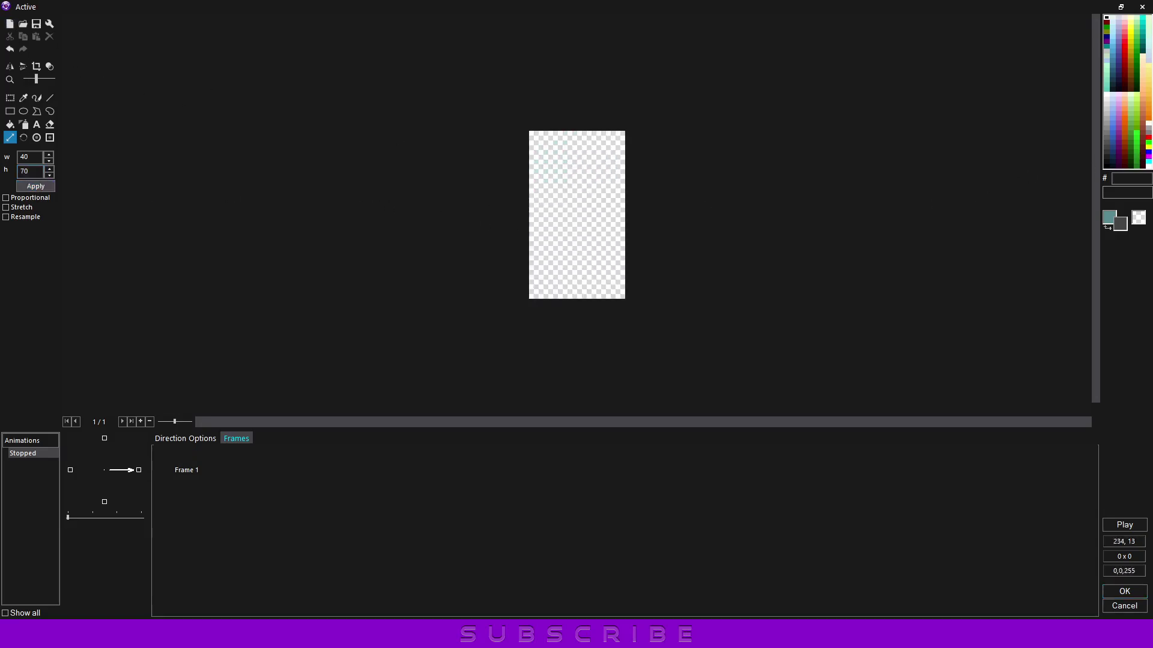
Step: Fill the canvas solid blue and put the hot spot at bottom centre
{"action": "right_click", "coordinate": [1148, 155]}
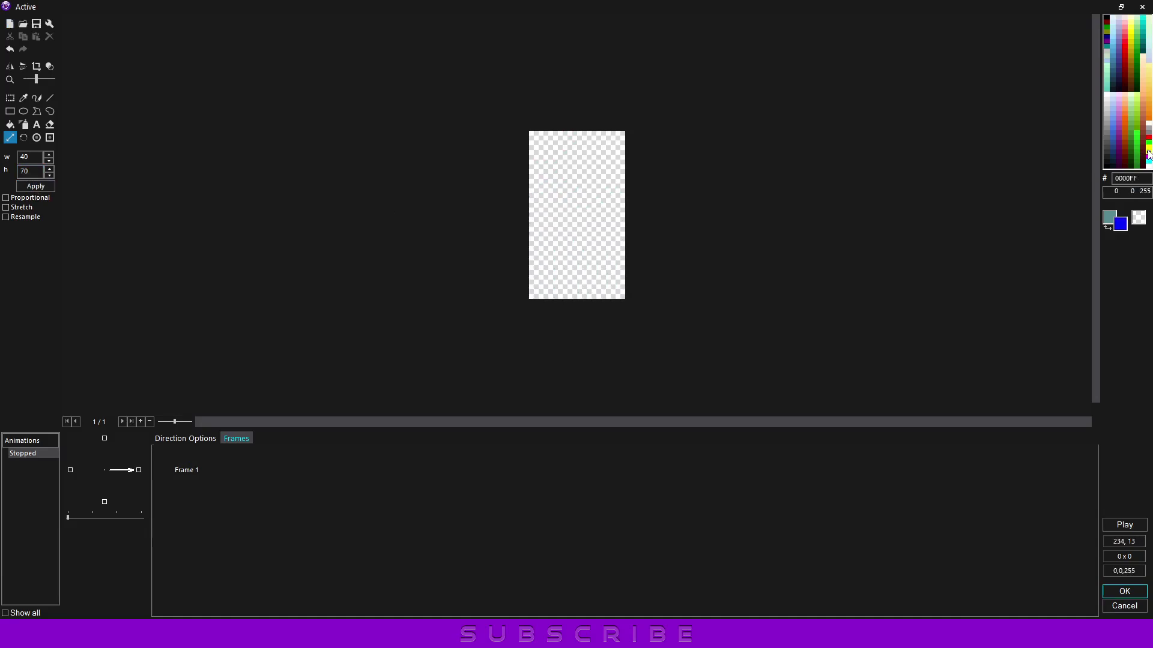
{"action": "key", "text": "f"}
{"action": "right_click", "coordinate": [591, 204]}
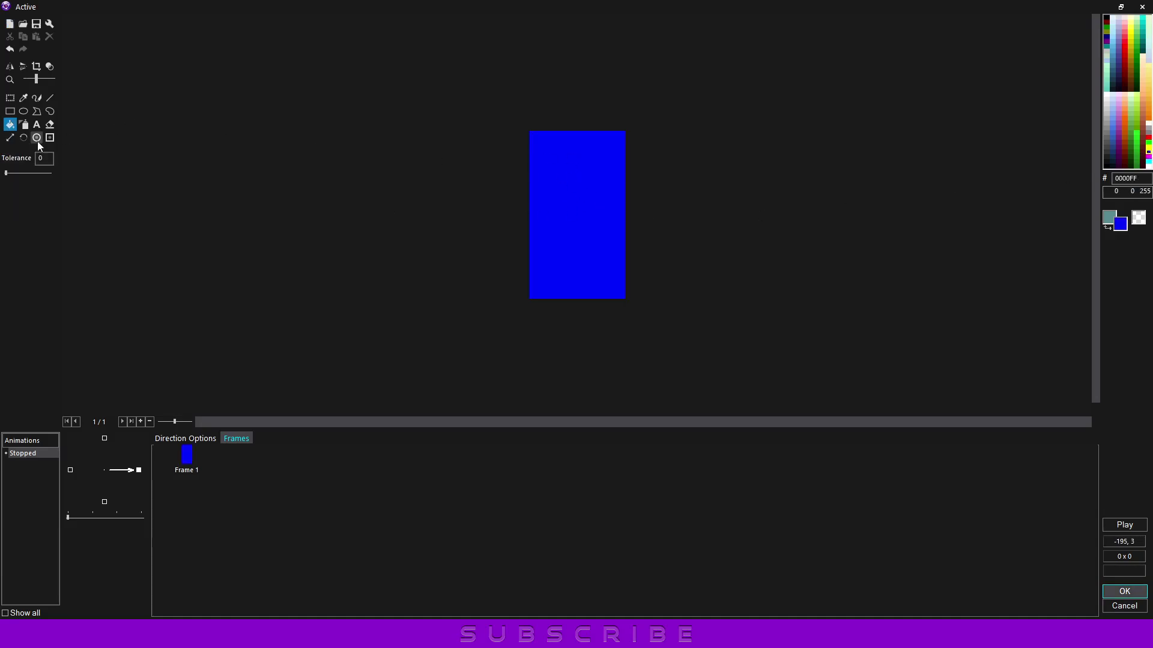
{"action": "left_click", "coordinate": [37, 140]}
{"action": "left_click", "coordinate": [28, 218]}
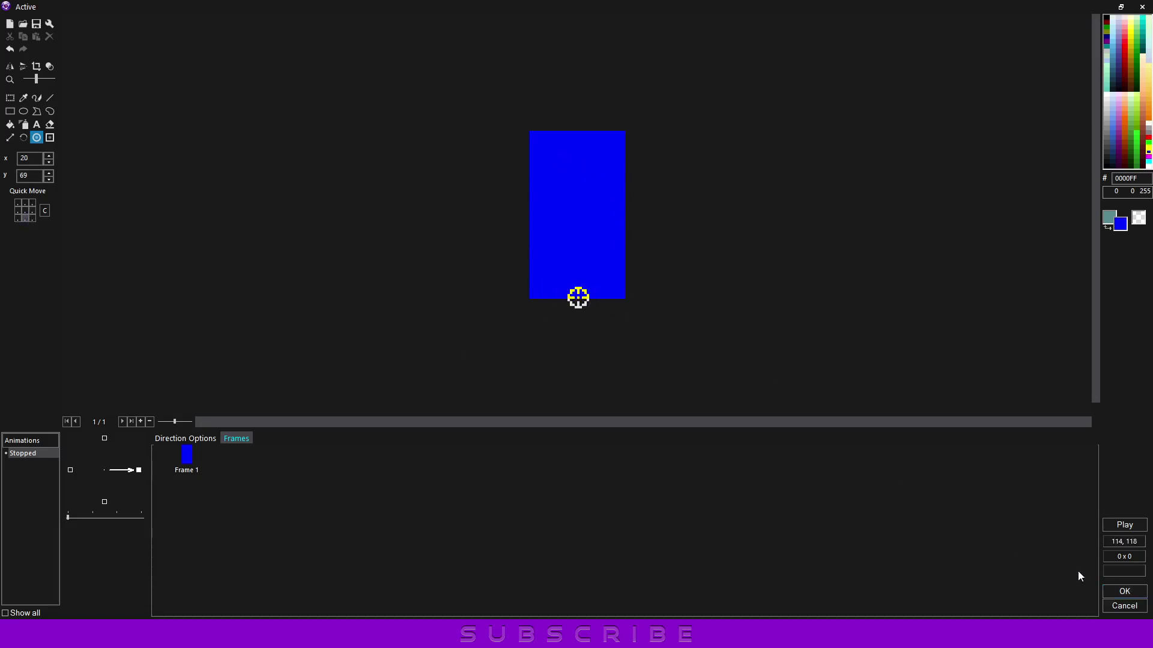
{"action": "left_click", "coordinate": [1124, 592]}
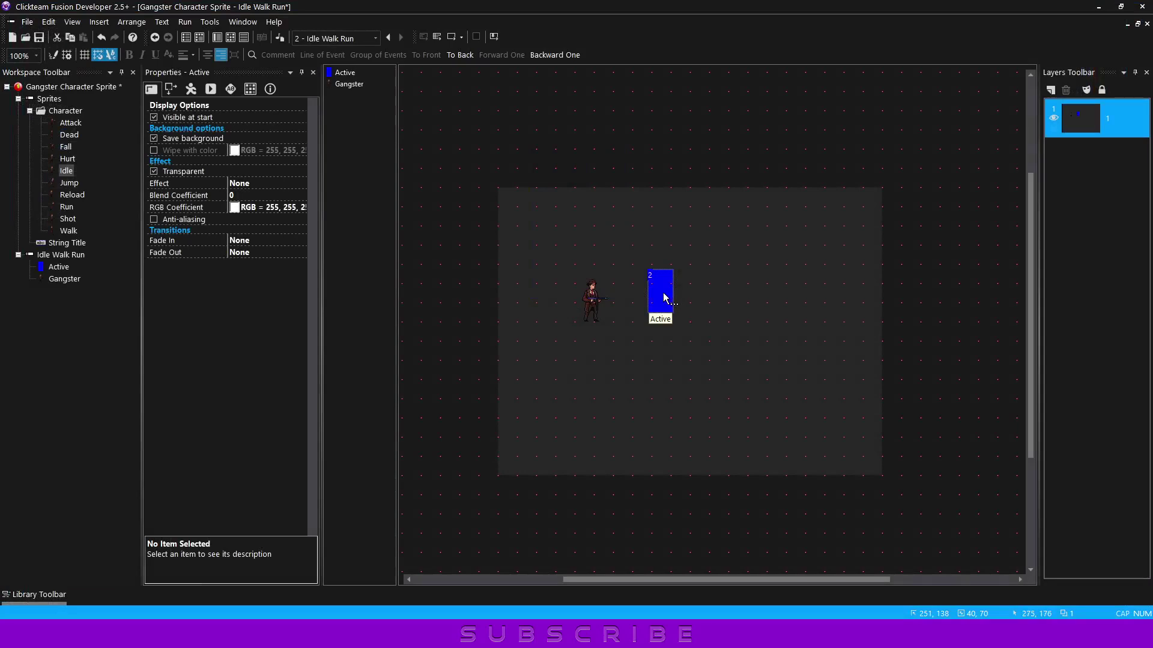
Step: Rename the blue Active object to 'Control' and nudge it slightly down-right
{"action": "type", "text": "Control"}
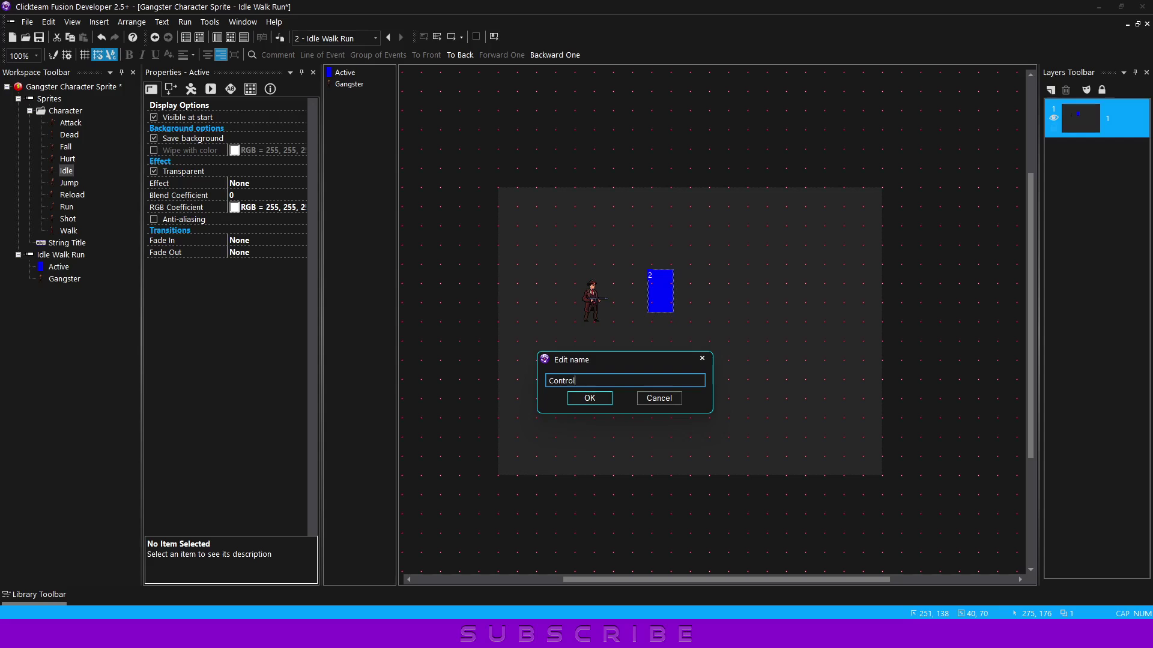
{"action": "key", "text": "Return"}
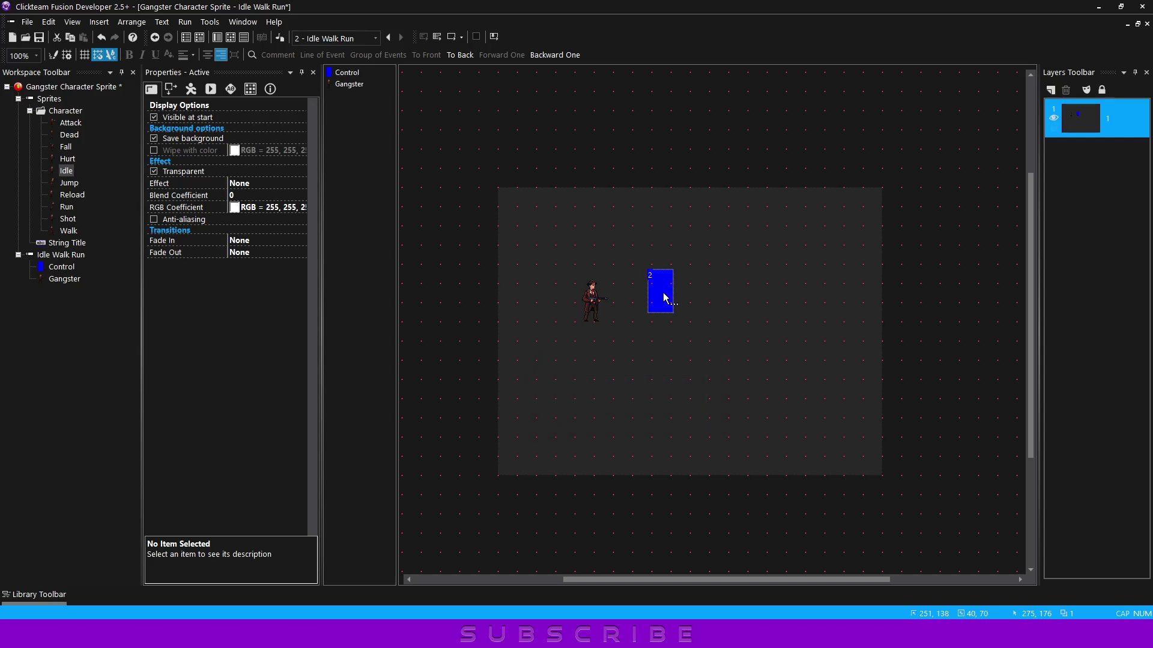
{"action": "left_click_drag", "start_coordinate": [664, 298], "coordinate": [668, 311]}
{"action": "left_click", "coordinate": [628, 309]}
{"action": "left_click", "coordinate": [661, 299]}
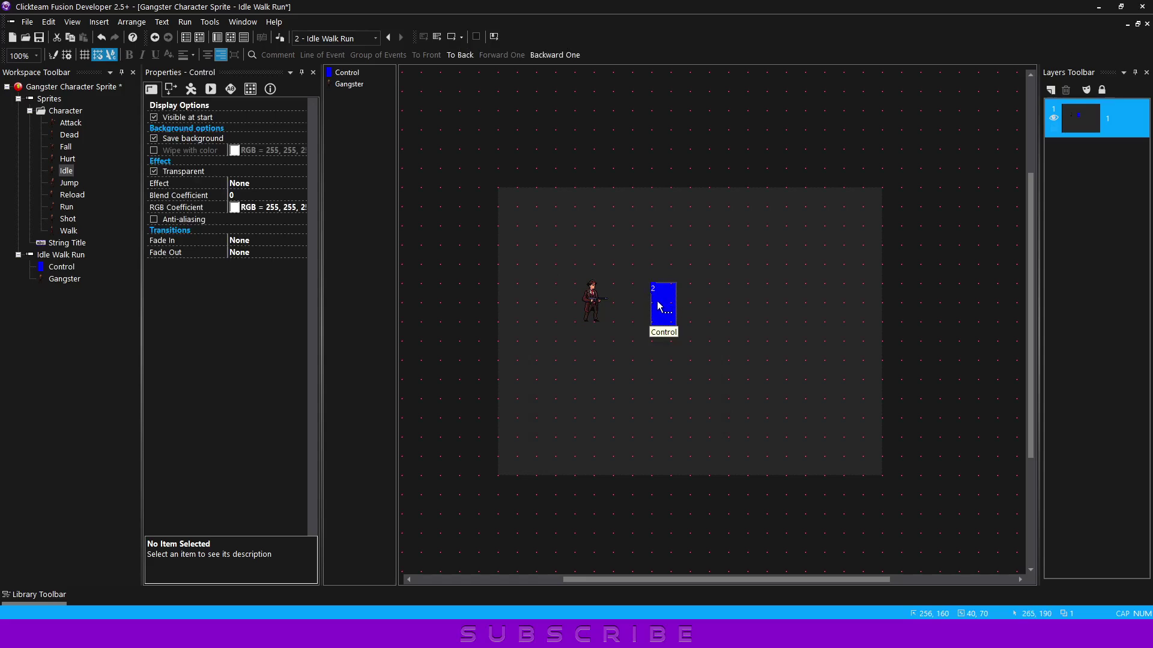
Step: Add a Platform Movement object with default settings, placed outside the frame's top-left
{"action": "double_click", "coordinate": [525, 249]}
{"action": "scroll", "coordinate": [683, 308], "scroll_direction": "down", "scroll_amount": 3}
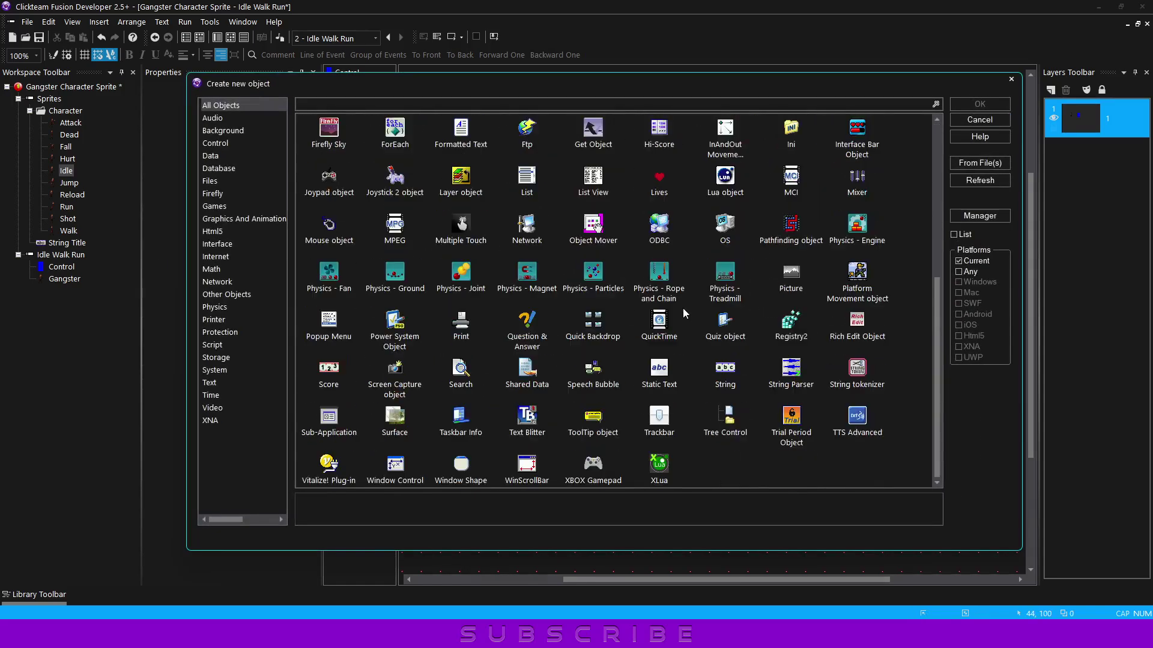
{"action": "double_click", "coordinate": [855, 278]}
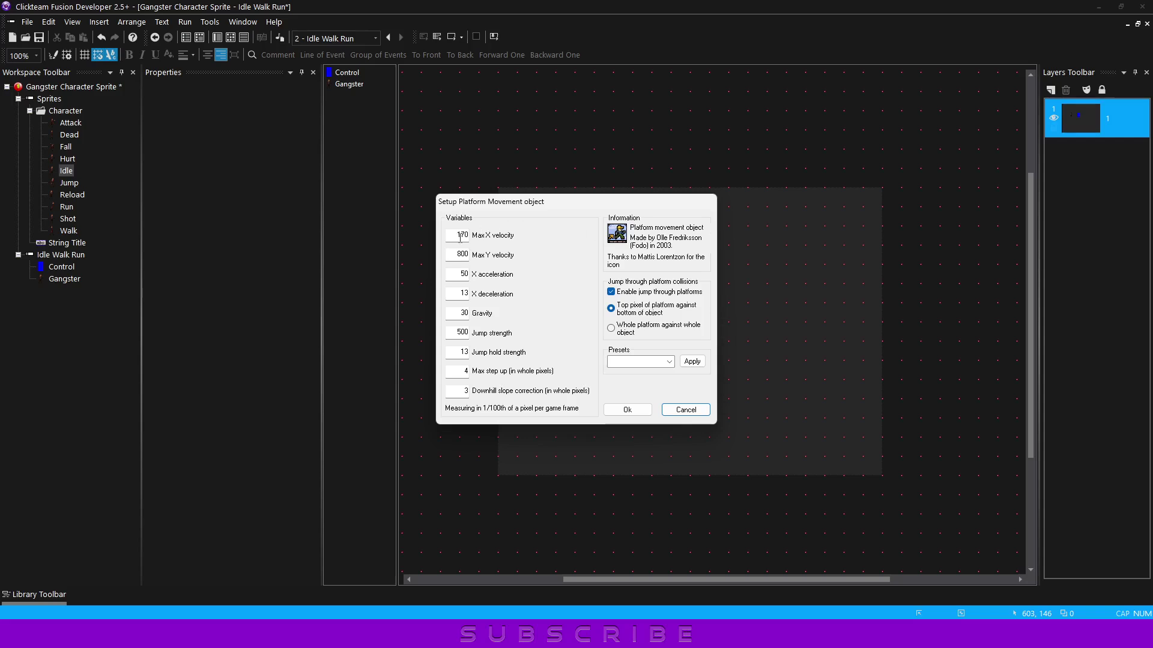
{"action": "left_click", "coordinate": [626, 410]}
{"action": "left_click_drag", "start_coordinate": [843, 282], "coordinate": [463, 205]}
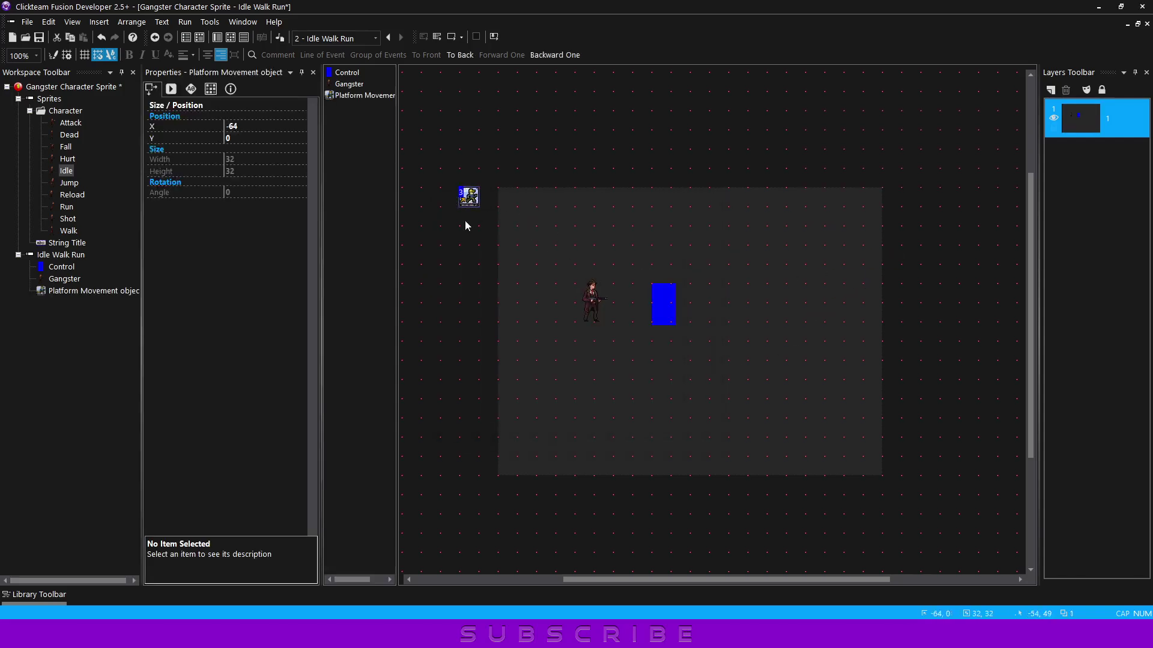
{"action": "left_click", "coordinate": [471, 240]}
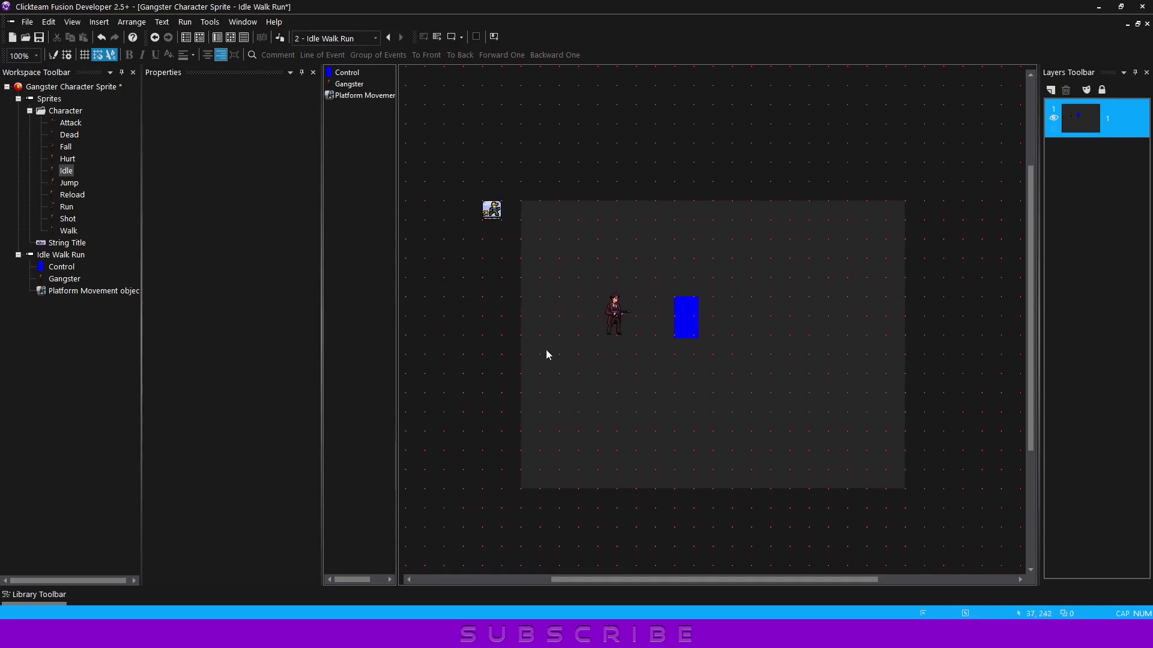
Step: Add a Backdrop object stretched across the frame's full width
{"action": "double_click", "coordinate": [566, 375]}
{"action": "left_click", "coordinate": [664, 176]}
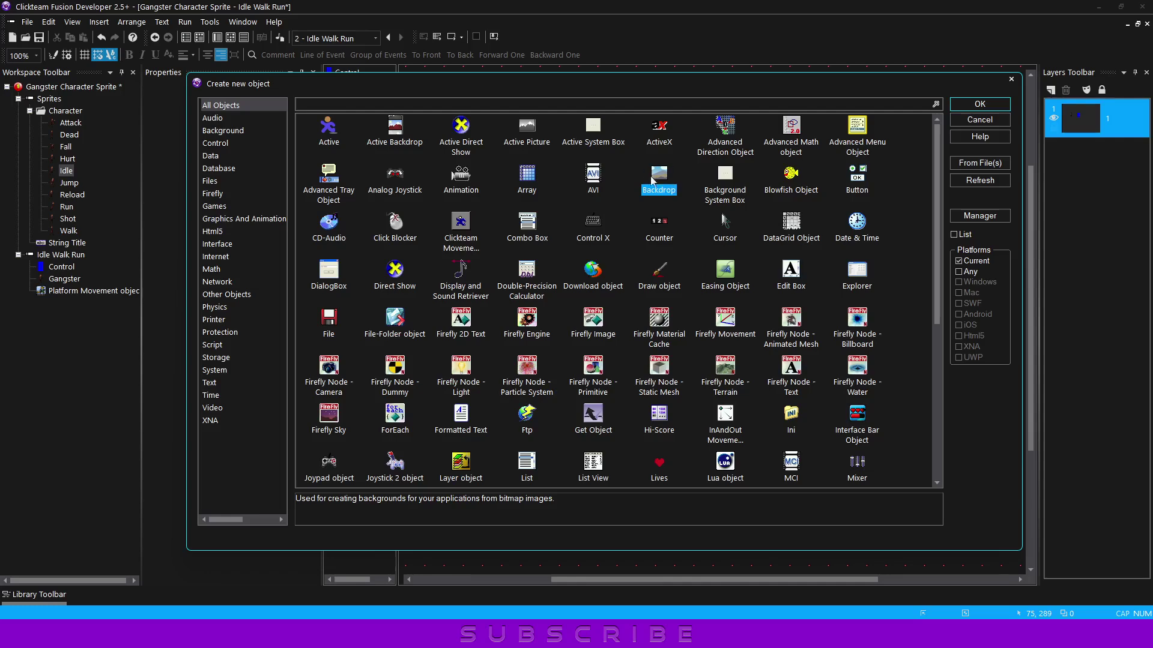
{"action": "double_click", "coordinate": [655, 178]}
{"action": "left_click", "coordinate": [592, 368]}
{"action": "mouse_move", "coordinate": [592, 368]}
{"action": "left_mouse_down"}
{"action": "mouse_move", "coordinate": [530, 384]}
{"action": "mouse_move", "coordinate": [909, 385]}
{"action": "left_mouse_up"}
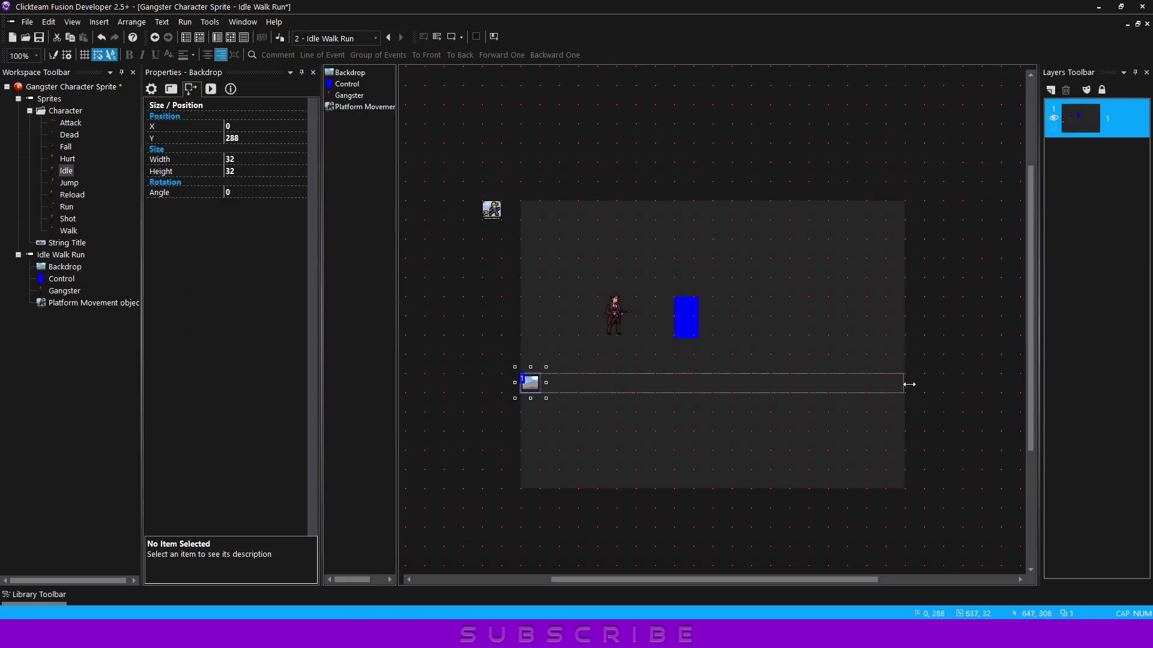
Step: Clear the Backdrop's sky image and fill it with dark grey 1F1F1F
{"action": "double_click", "coordinate": [759, 383]}
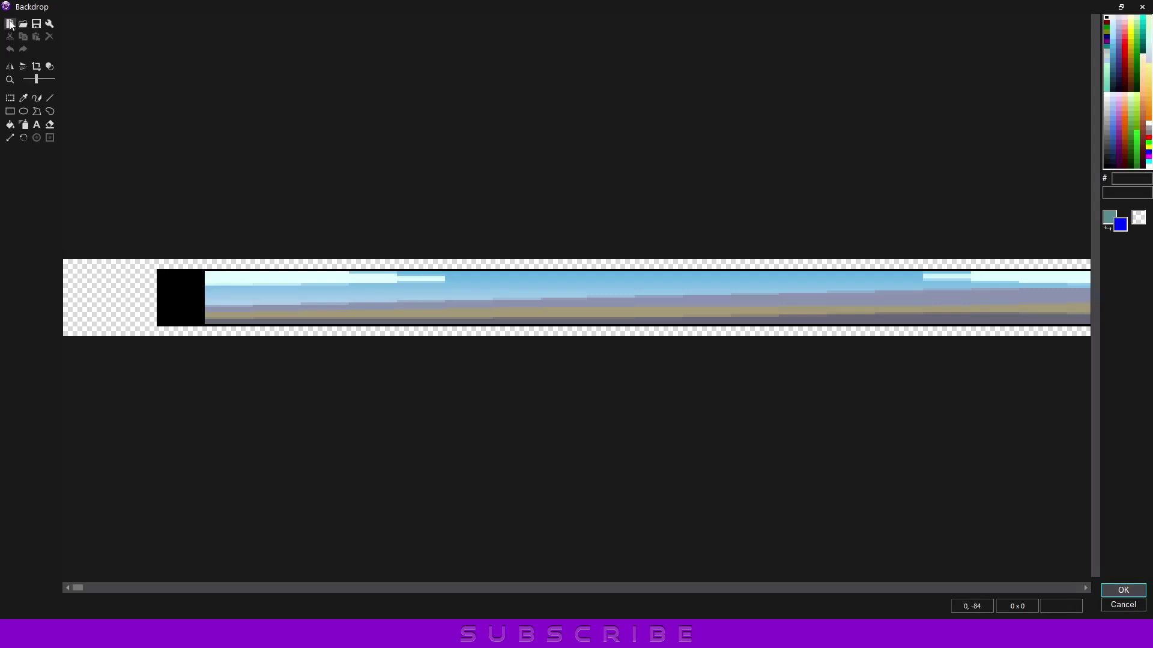
{"action": "left_click", "coordinate": [10, 24]}
{"action": "left_click", "coordinate": [1107, 157]}
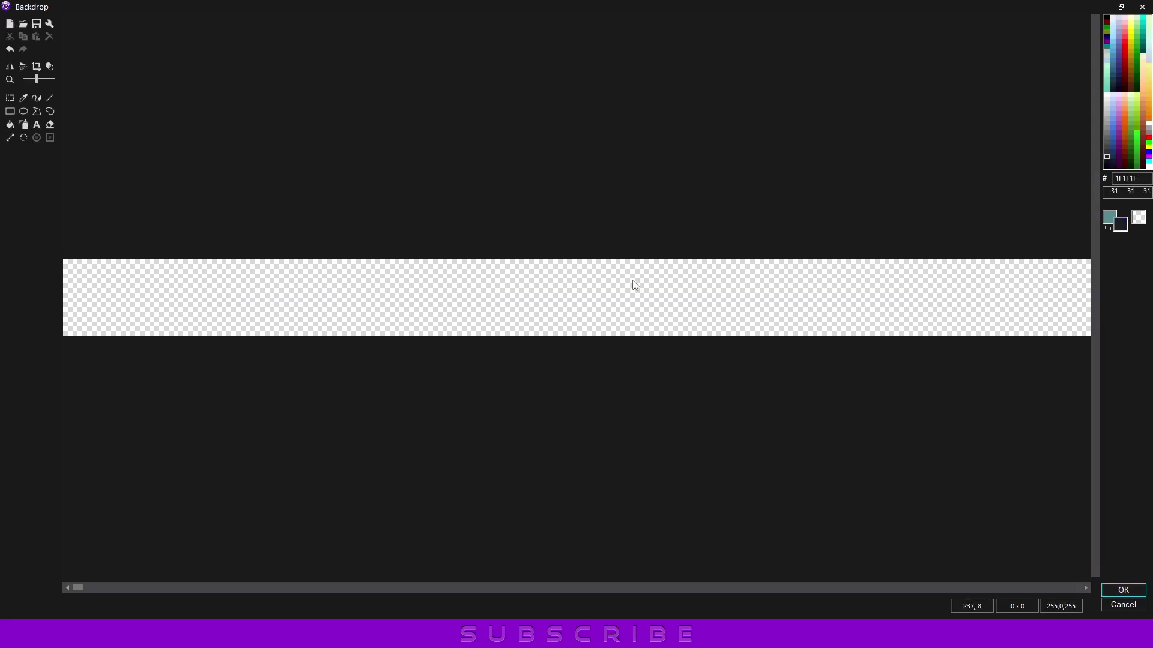
{"action": "key", "text": "f"}
{"action": "left_click", "coordinate": [606, 276]}
Step: Widen the Backdrop image to 640 pixels and fill the new column dark grey
{"action": "left_click", "coordinate": [10, 137]}
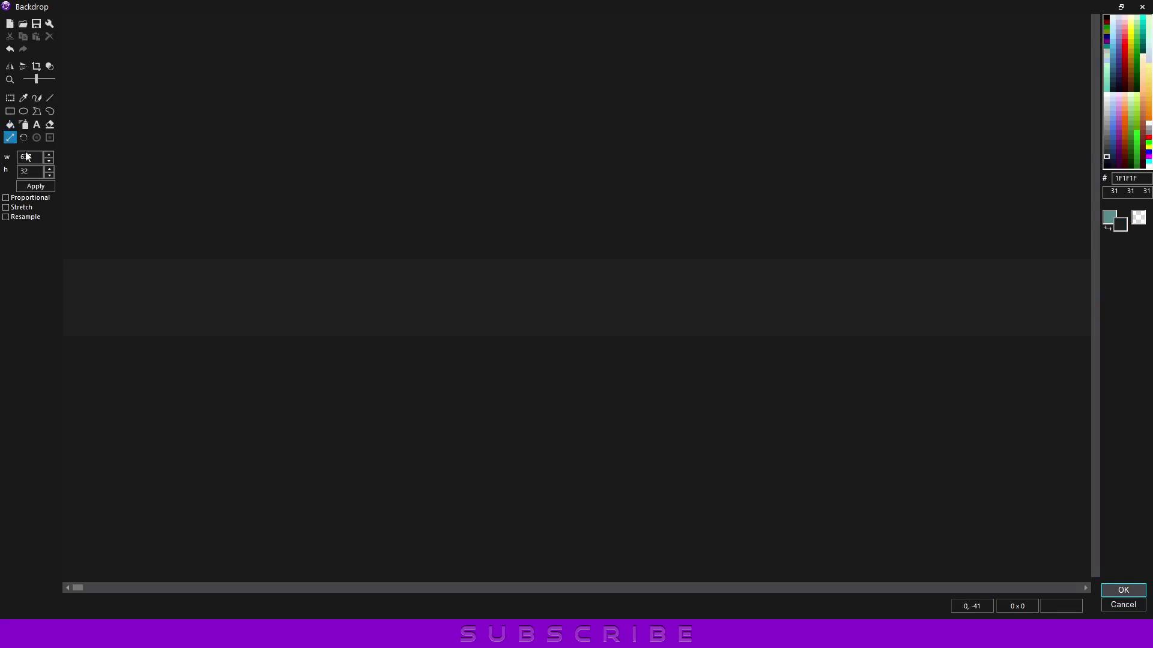
{"action": "double_click", "coordinate": [51, 155]}
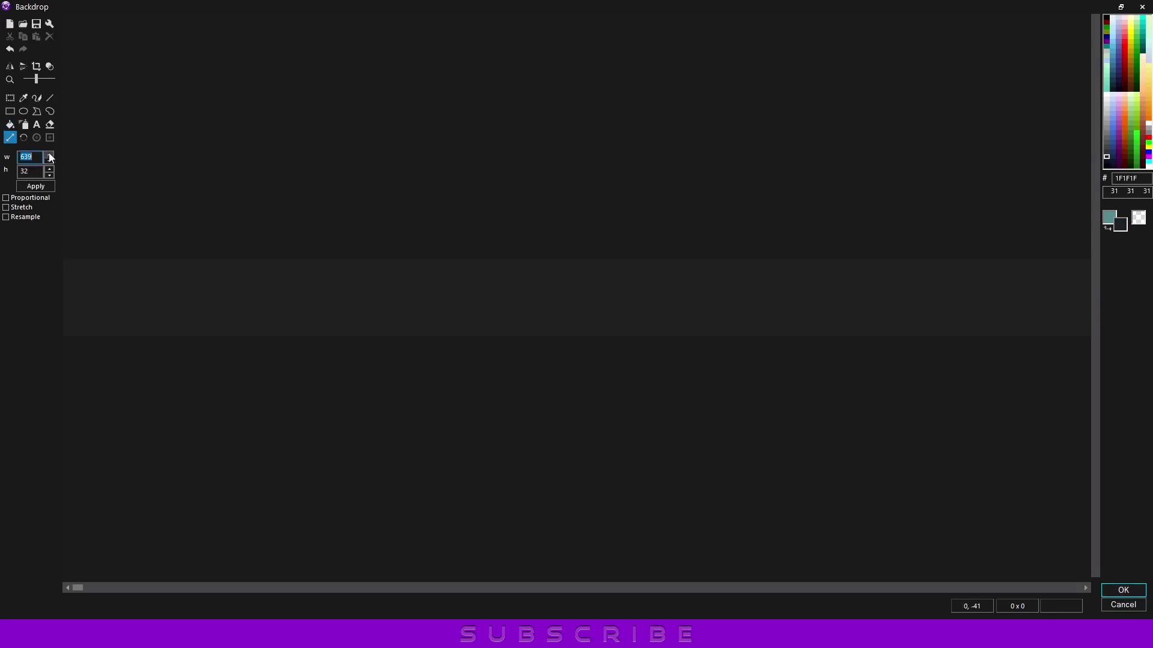
{"action": "left_click", "coordinate": [35, 186]}
{"action": "scroll", "coordinate": [801, 300], "scroll_direction": "down", "scroll_amount": 2}
{"action": "scroll", "coordinate": [982, 301], "scroll_direction": "up", "scroll_amount": 1}
{"action": "scroll", "coordinate": [1057, 298], "scroll_direction": "up", "scroll_amount": 1}
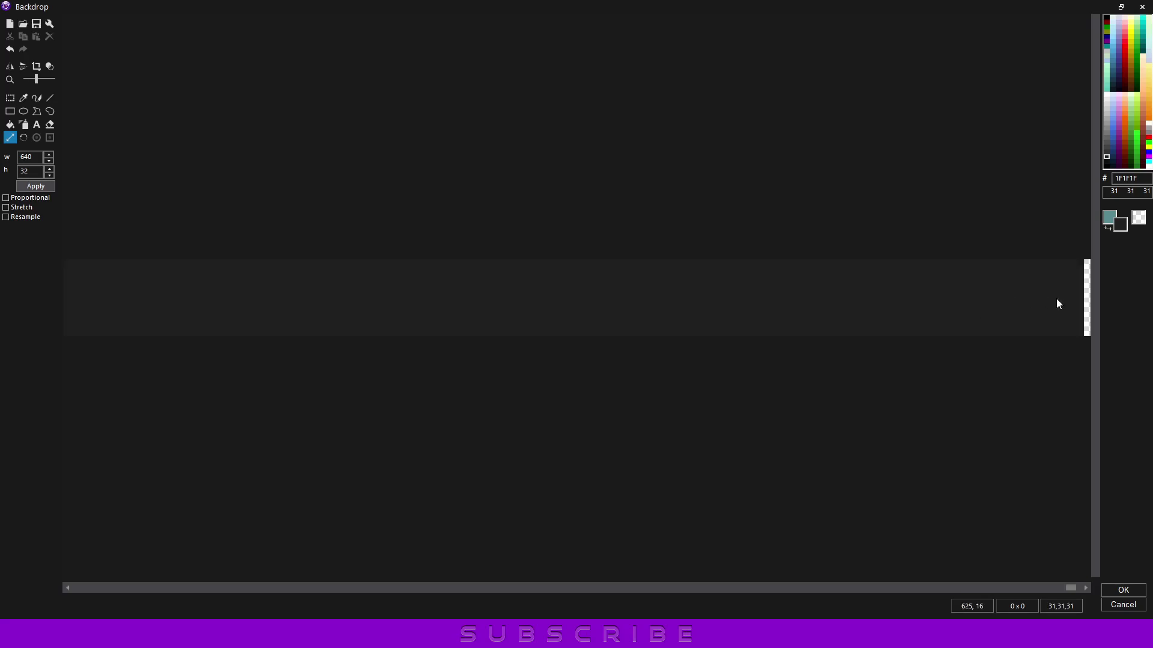
{"action": "key", "text": "f"}
{"action": "left_click", "coordinate": [1087, 301]}
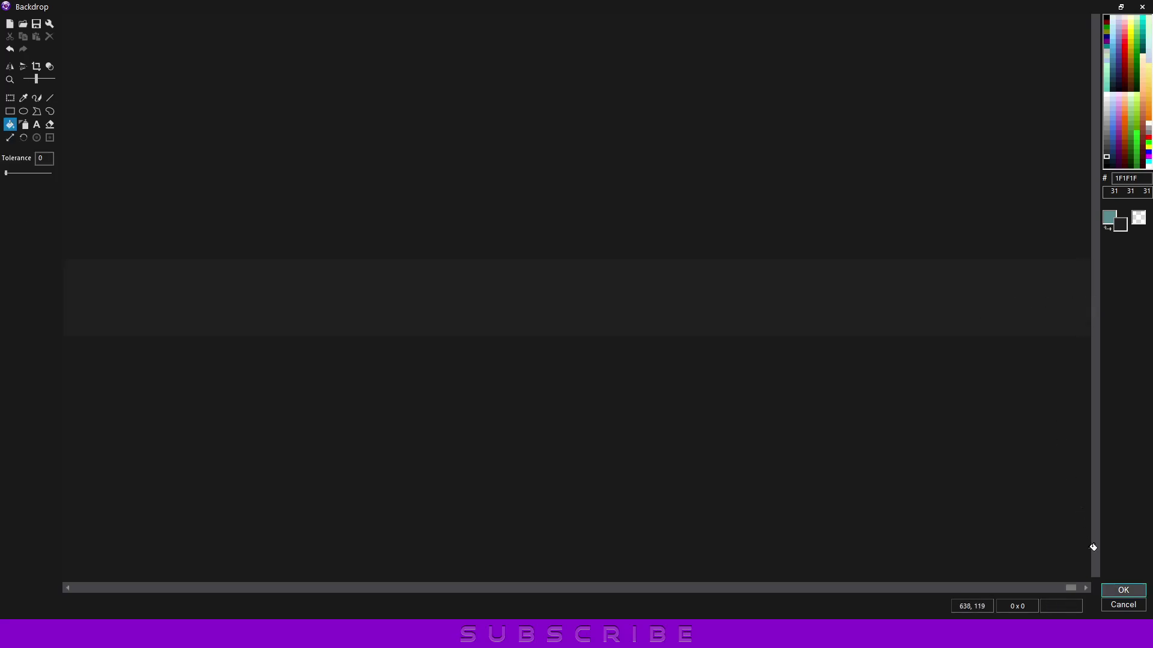
{"action": "left_click", "coordinate": [1123, 590]}
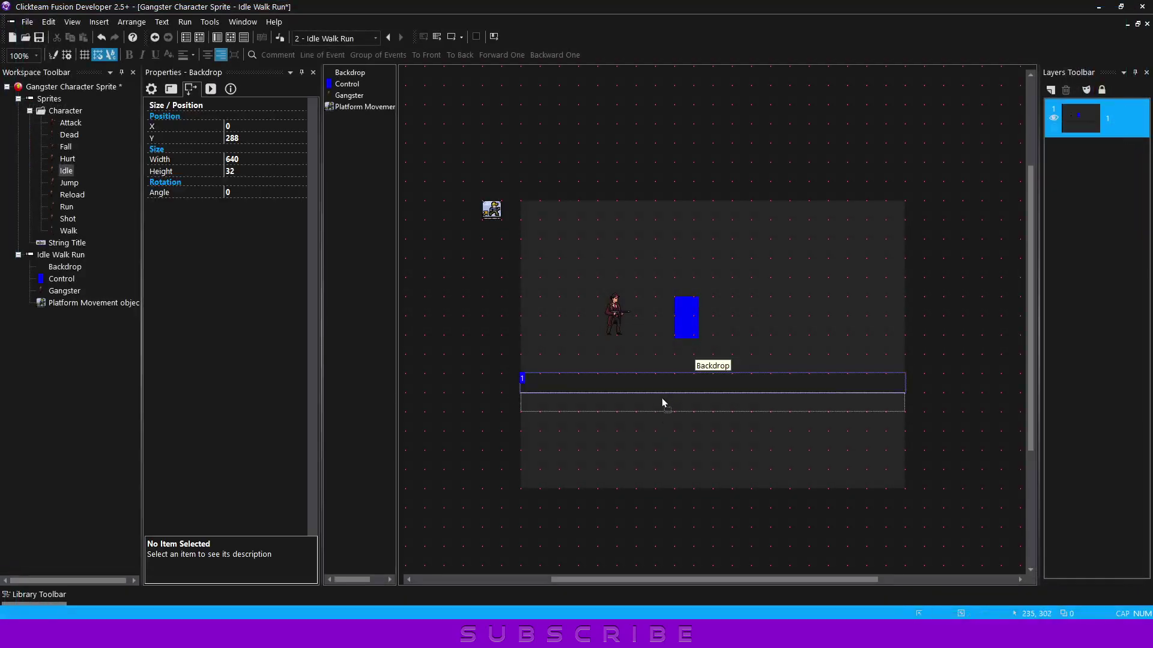
Step: Set the Backdrop strip's Obstacle Type to Obstacle in its RunTime Options
{"action": "left_click", "coordinate": [659, 414]}
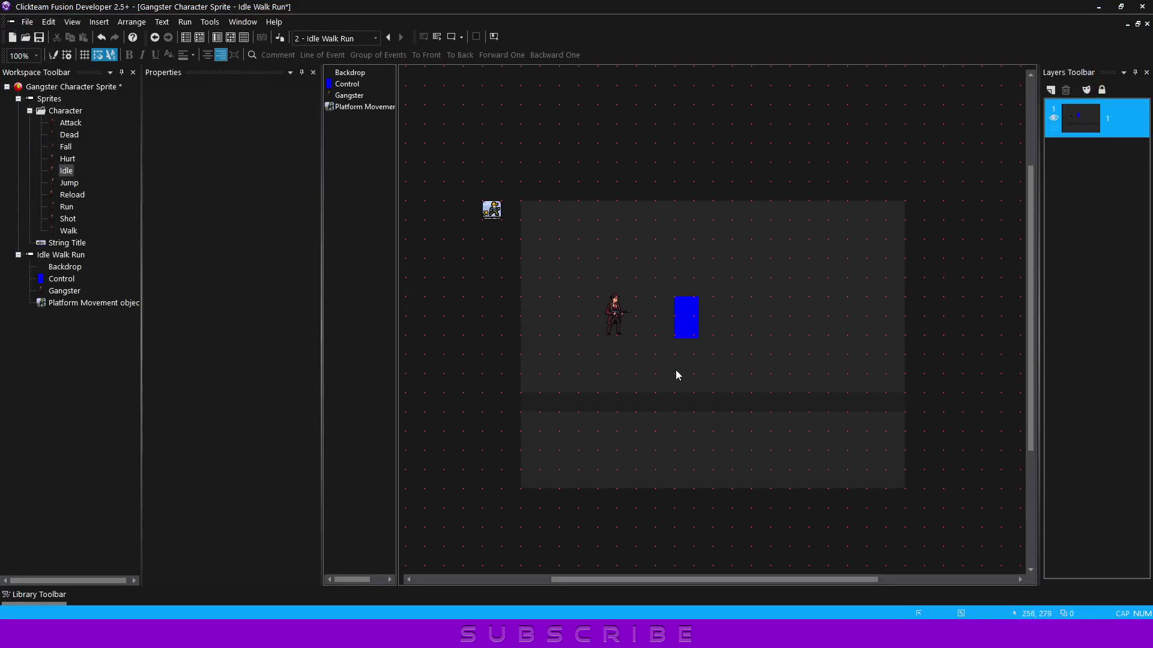
{"action": "left_click", "coordinate": [686, 402]}
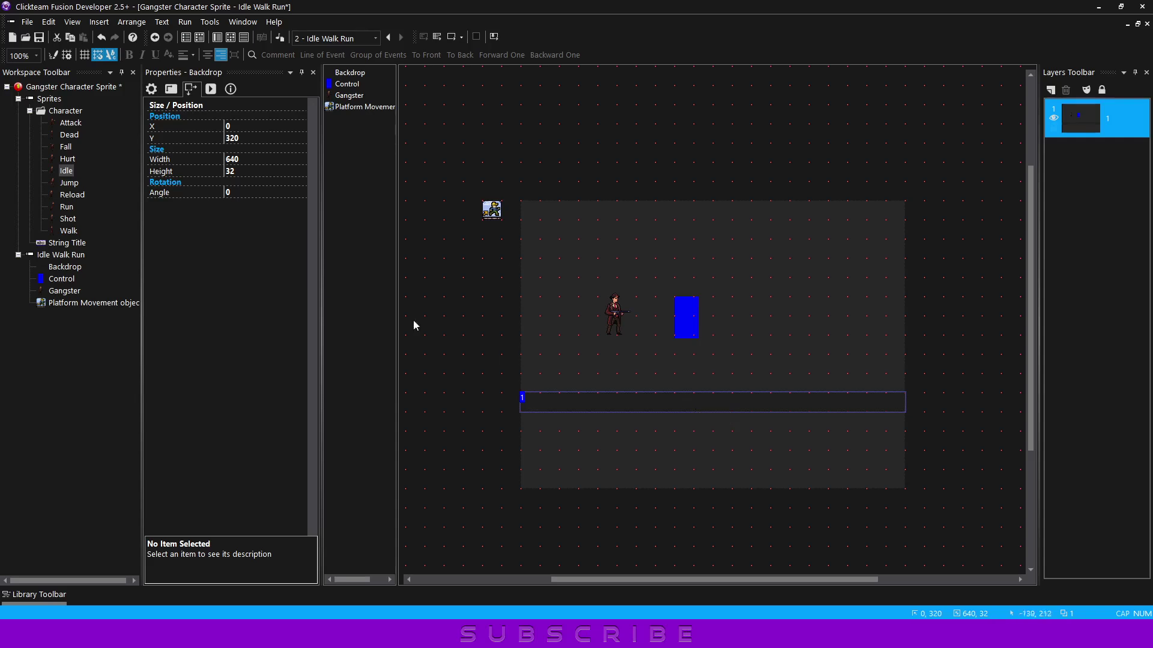
{"action": "left_click", "coordinate": [212, 90]}
{"action": "left_click", "coordinate": [174, 141]}
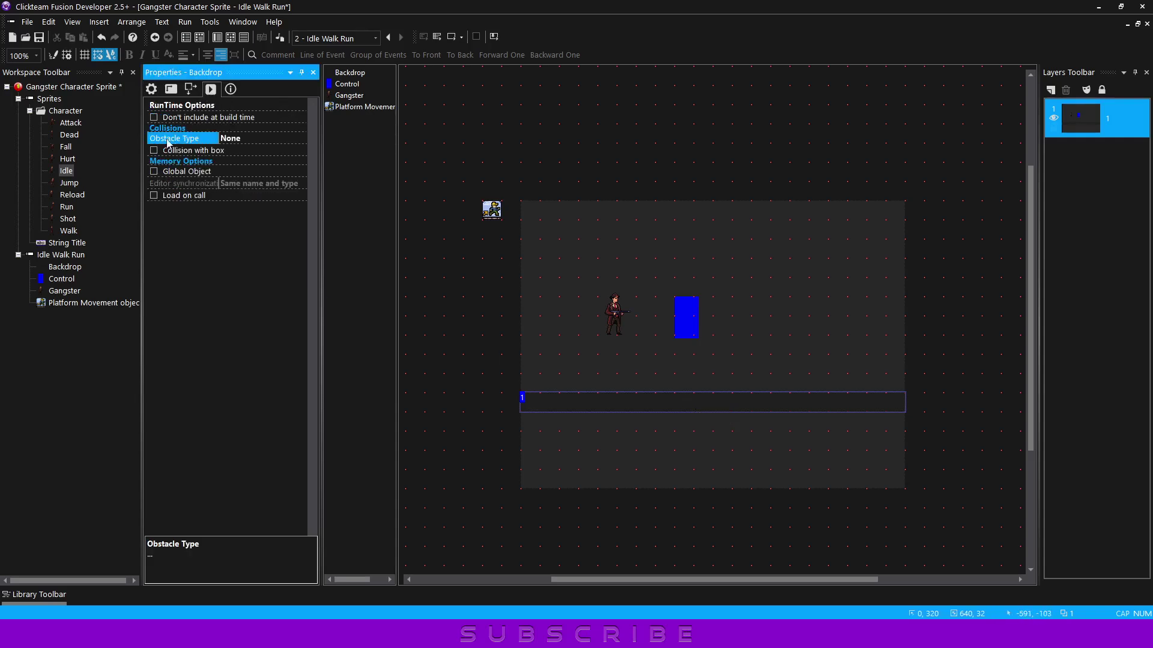
{"action": "left_click", "coordinate": [240, 140]}
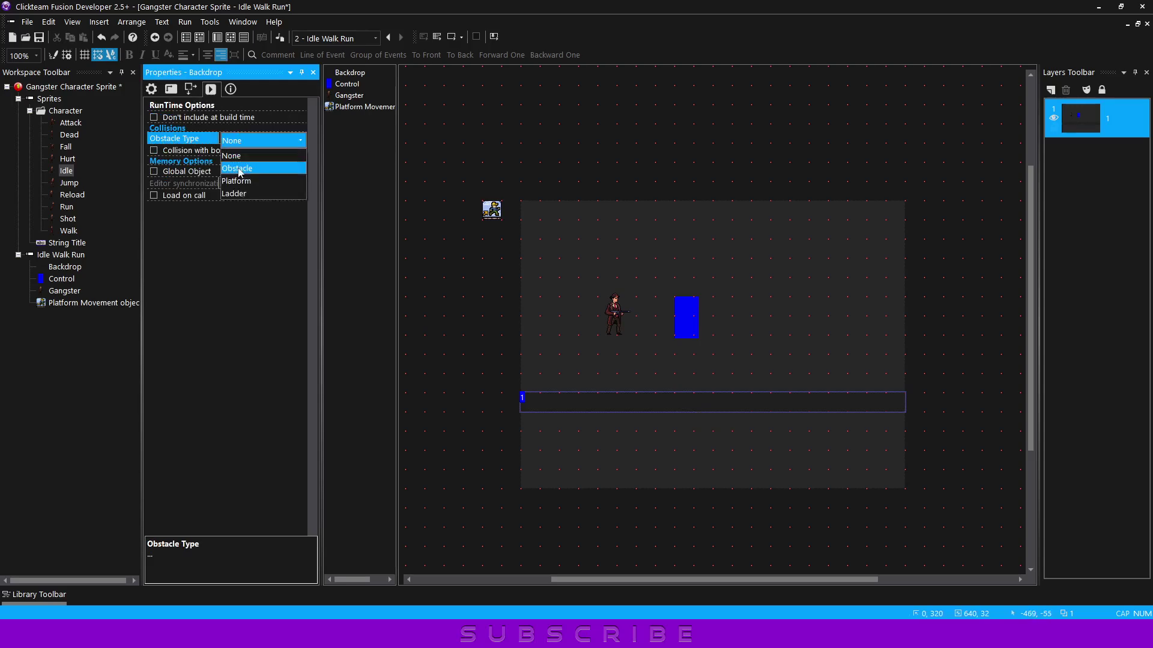
{"action": "left_click", "coordinate": [238, 170]}
{"action": "left_click", "coordinate": [484, 297]}
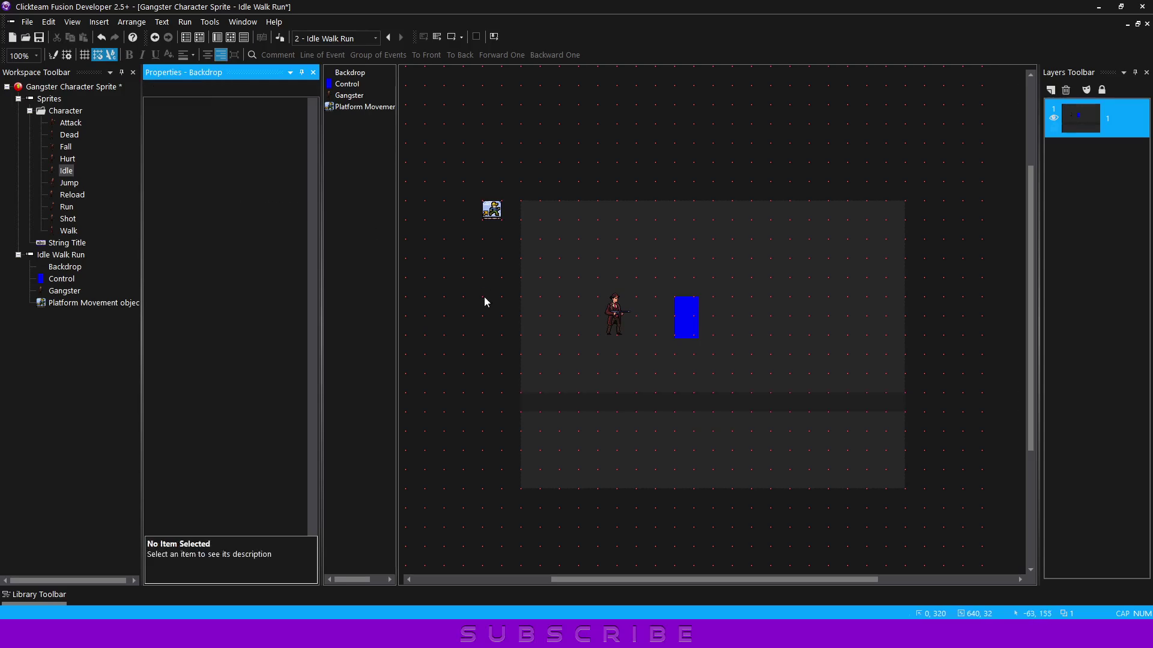
{"action": "left_click", "coordinate": [621, 398]}
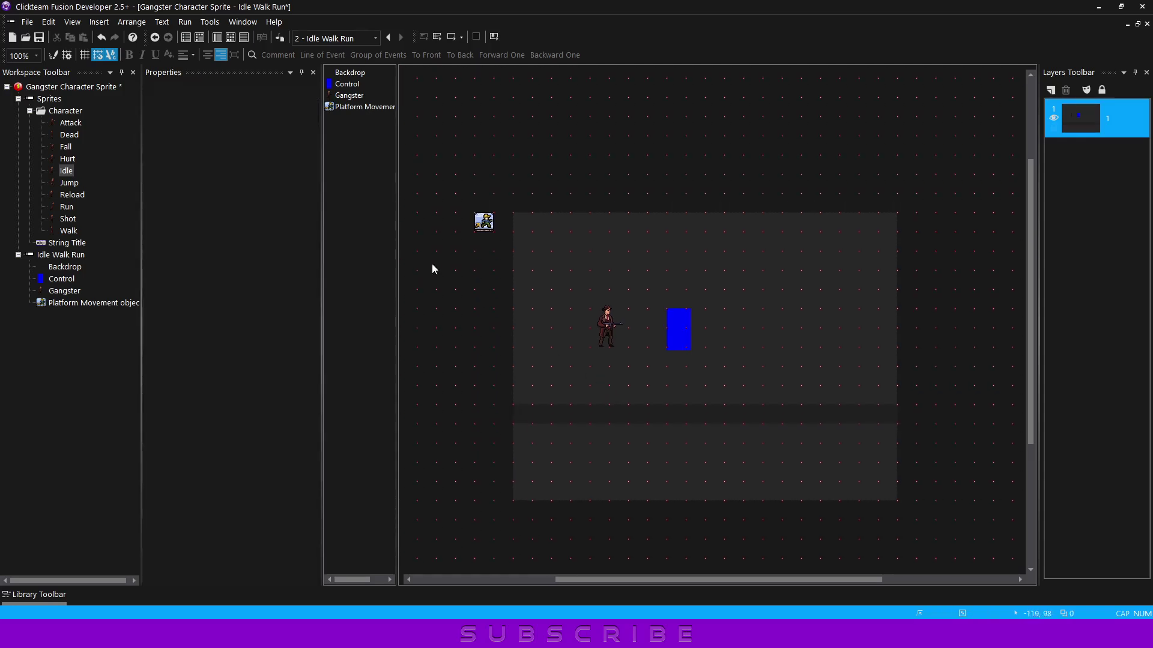
Step: In the Event Editor, add an event group titled '# Function Addmission'
{"action": "left_click", "coordinate": [232, 38]}
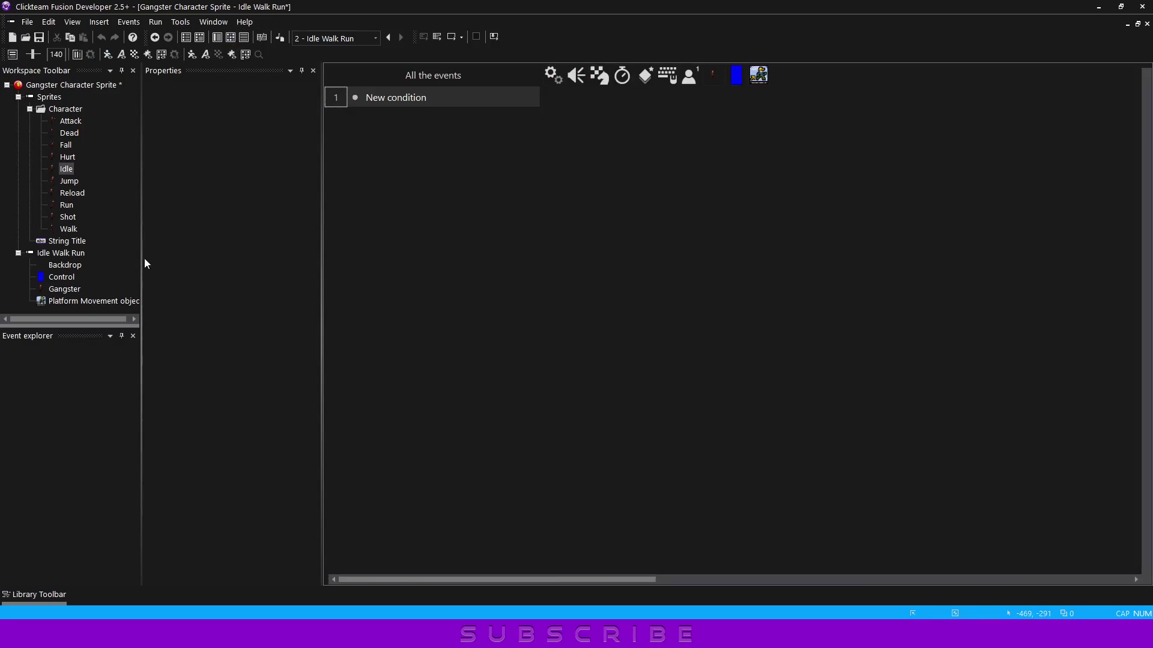
{"action": "left_click", "coordinate": [98, 302]}
{"action": "left_click", "coordinate": [99, 303]}
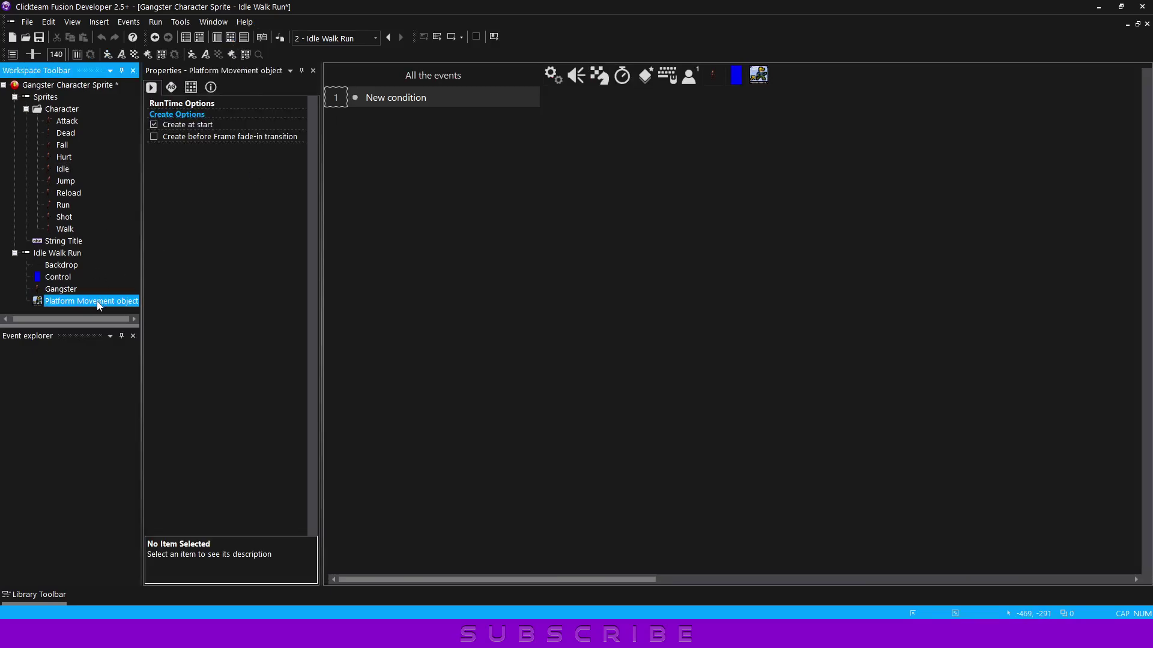
{"action": "left_click", "coordinate": [99, 303]}
{"action": "left_click", "coordinate": [379, 265]}
{"action": "type", "text": "# Function"}
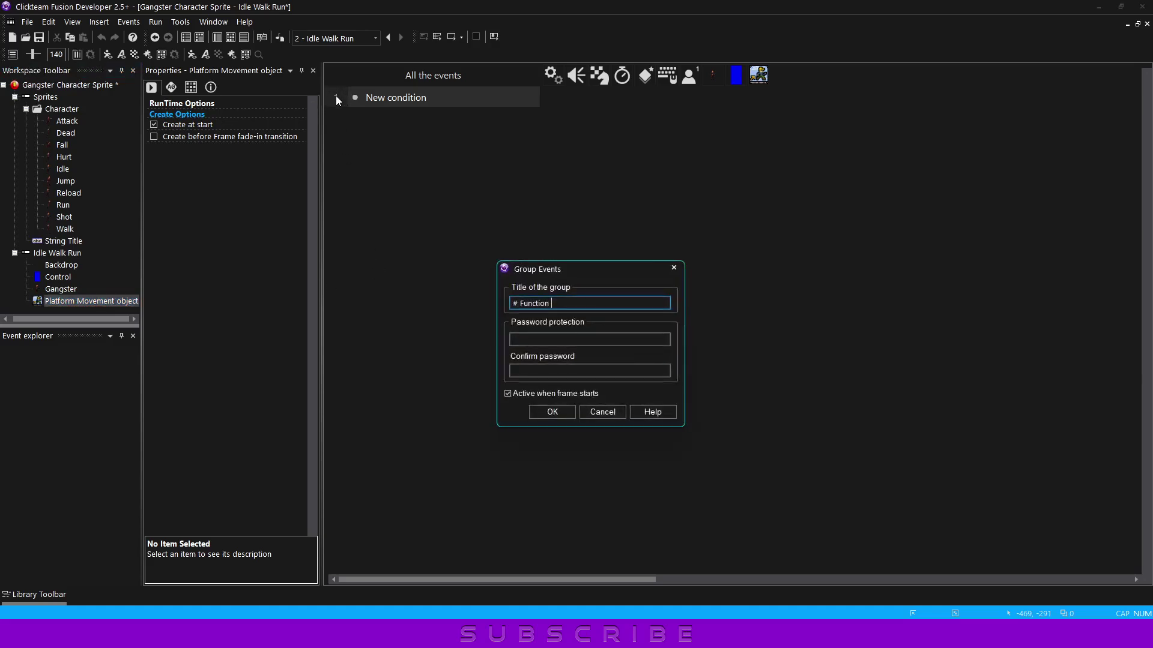
{"action": "type", "text": "Add"}
{"action": "type", "text": "mission"}
{"action": "key", "text": "Return"}
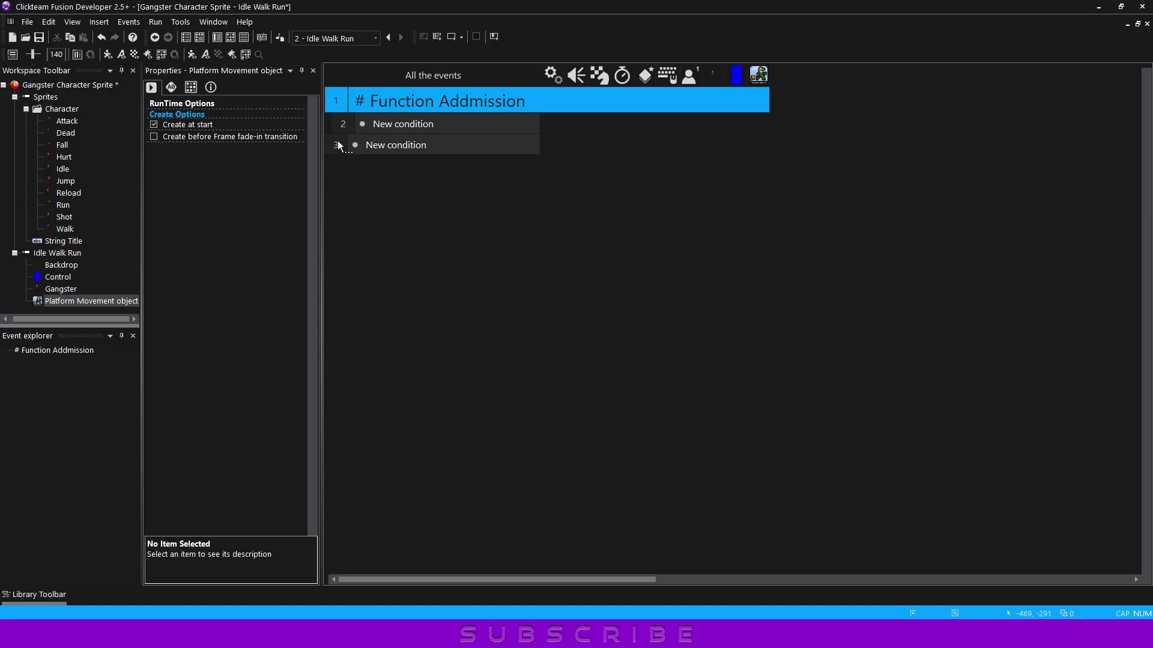
Step: Add a second group titled '# Function Platform Movement object'
{"action": "key", "text": "ctrl+g"}
{"action": "type", "text": "# Function"}
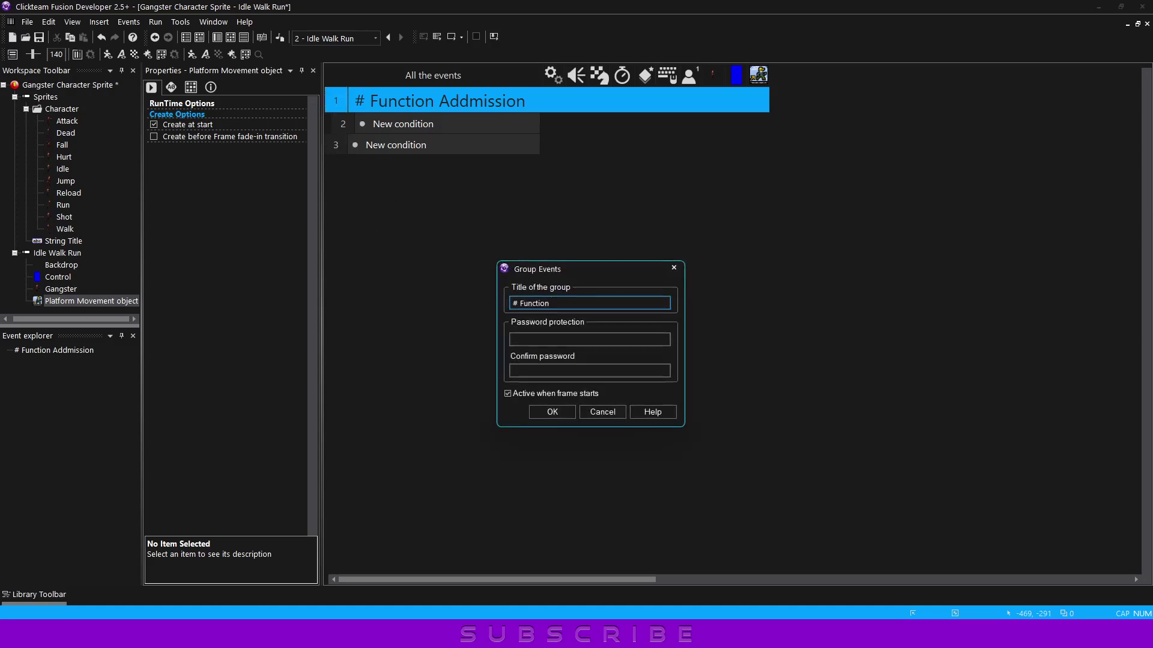
{"action": "type", "text": "Platform Movement object"}
{"action": "left_click", "coordinate": [543, 411]}
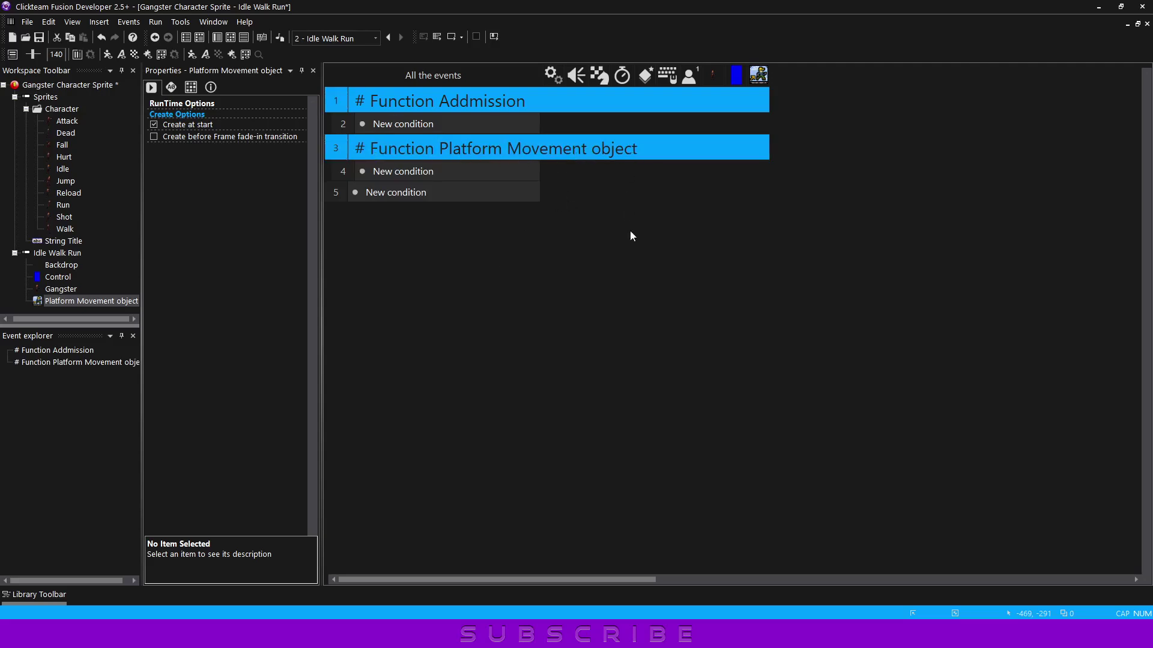
Step: Add an Always event setting the Platform Movement object's object to Control
{"action": "left_click", "coordinate": [423, 178]}
{"action": "left_click", "coordinate": [437, 248]}
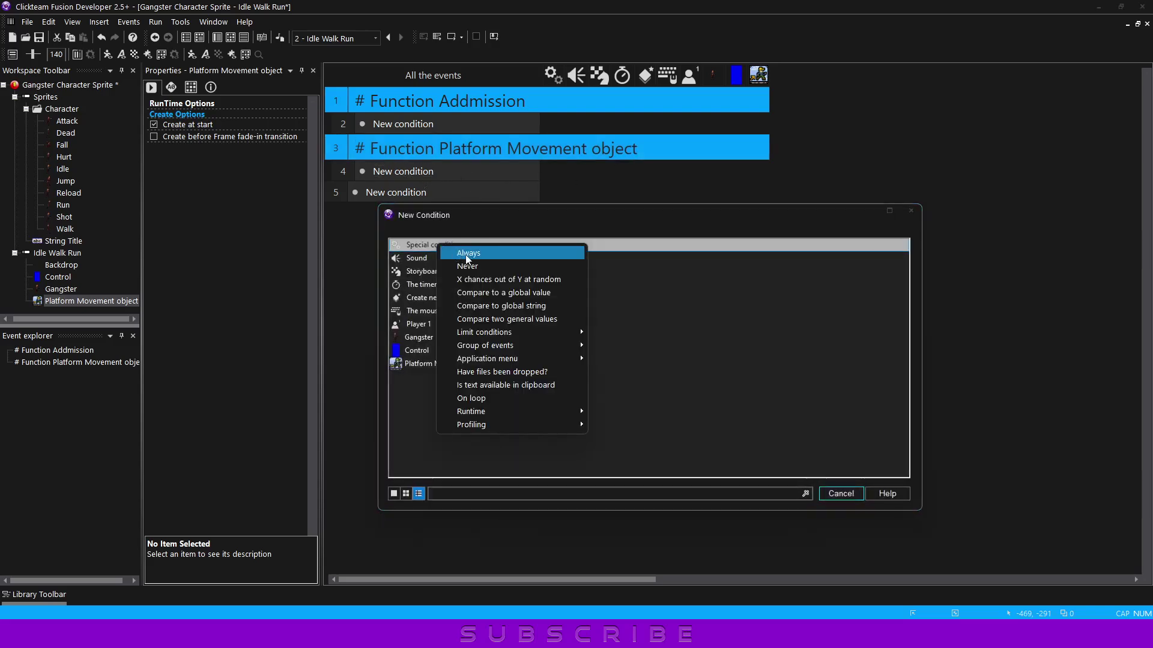
{"action": "left_click", "coordinate": [466, 253]}
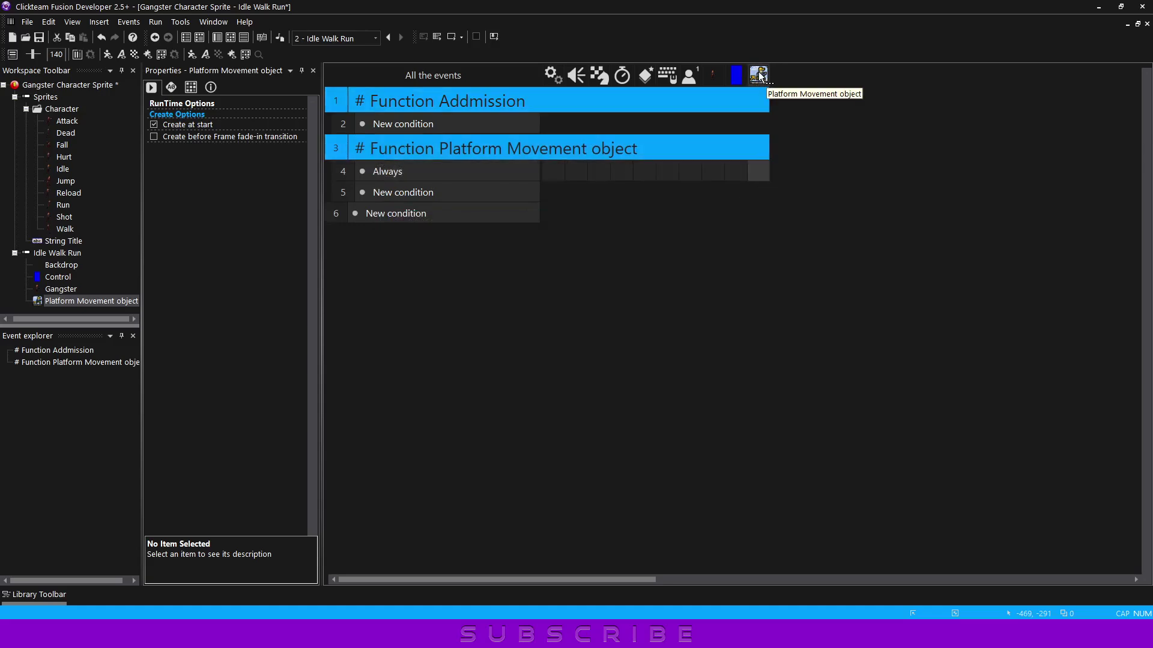
{"action": "left_click_drag", "start_coordinate": [758, 75], "coordinate": [739, 79]}
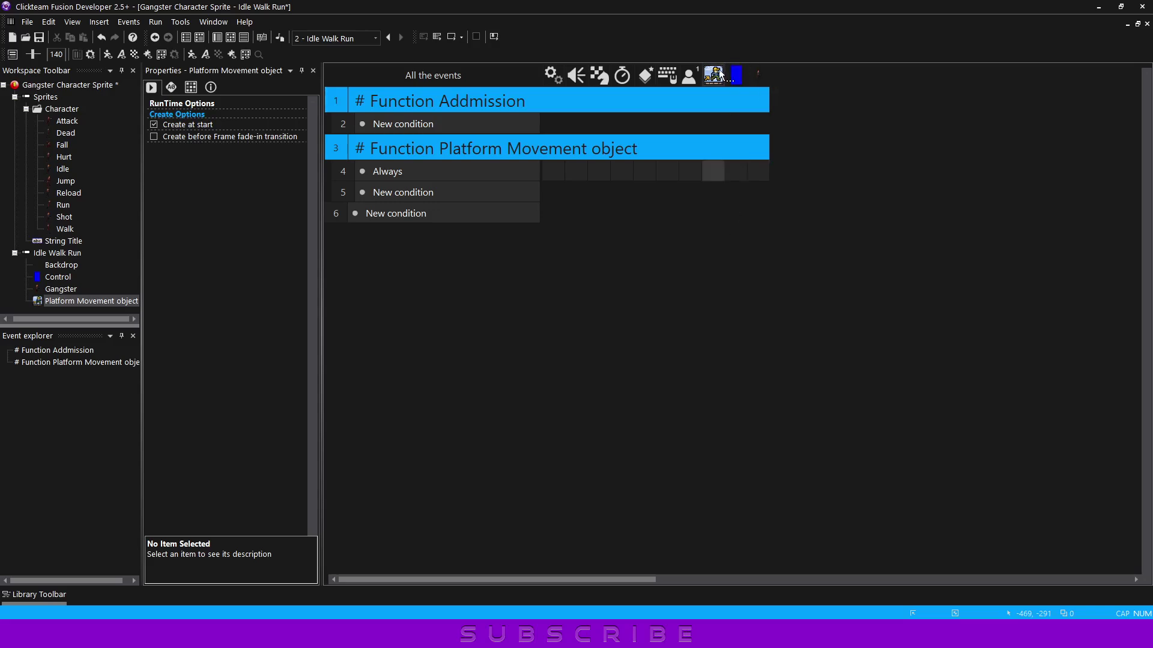
{"action": "left_click", "coordinate": [714, 170]}
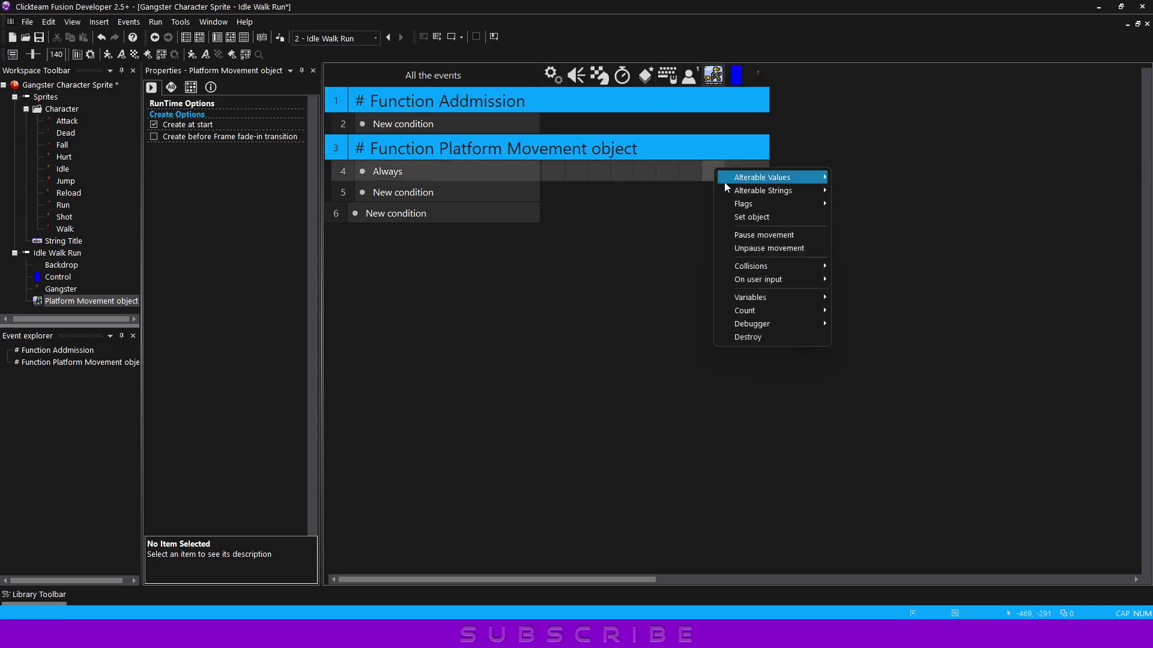
{"action": "left_click", "coordinate": [749, 218]}
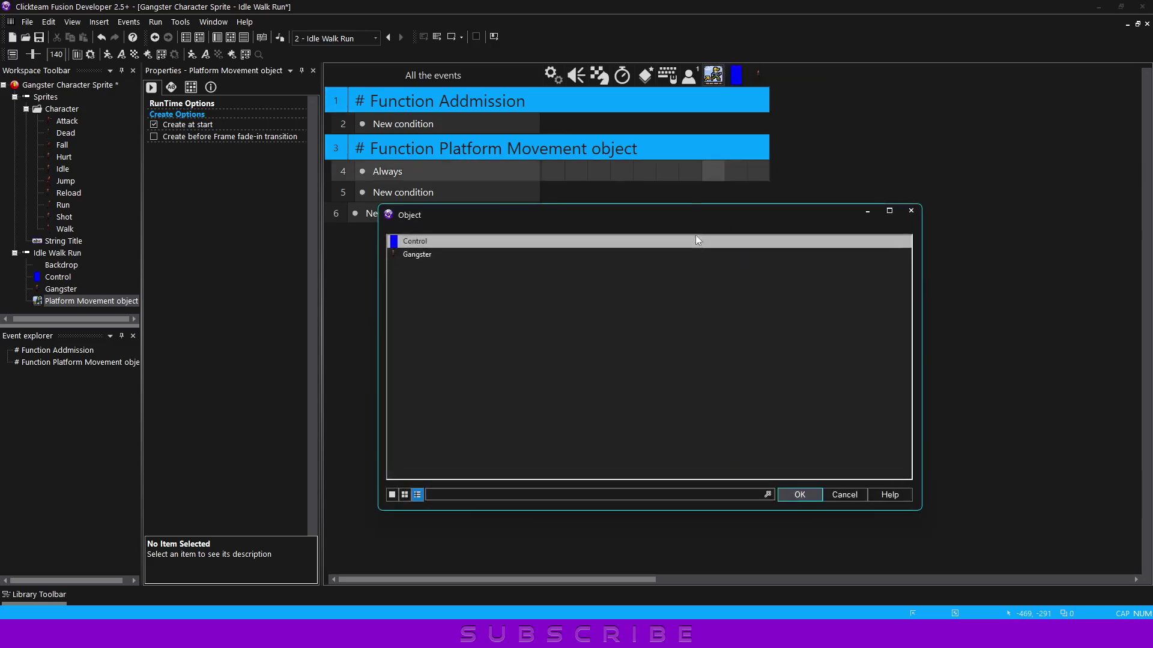
{"action": "double_click", "coordinate": [416, 254]}
Step: Test-run the frame with F7 and close the preview
{"action": "mouse_move", "coordinate": [717, 178]}
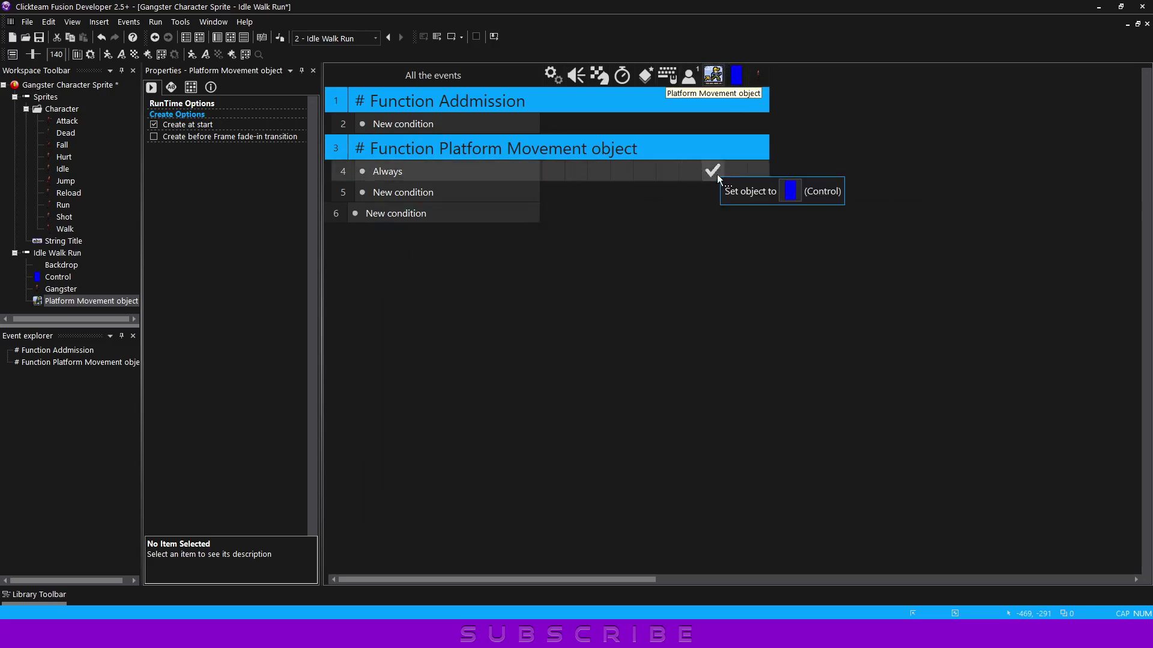
{"action": "key", "text": "F7"}
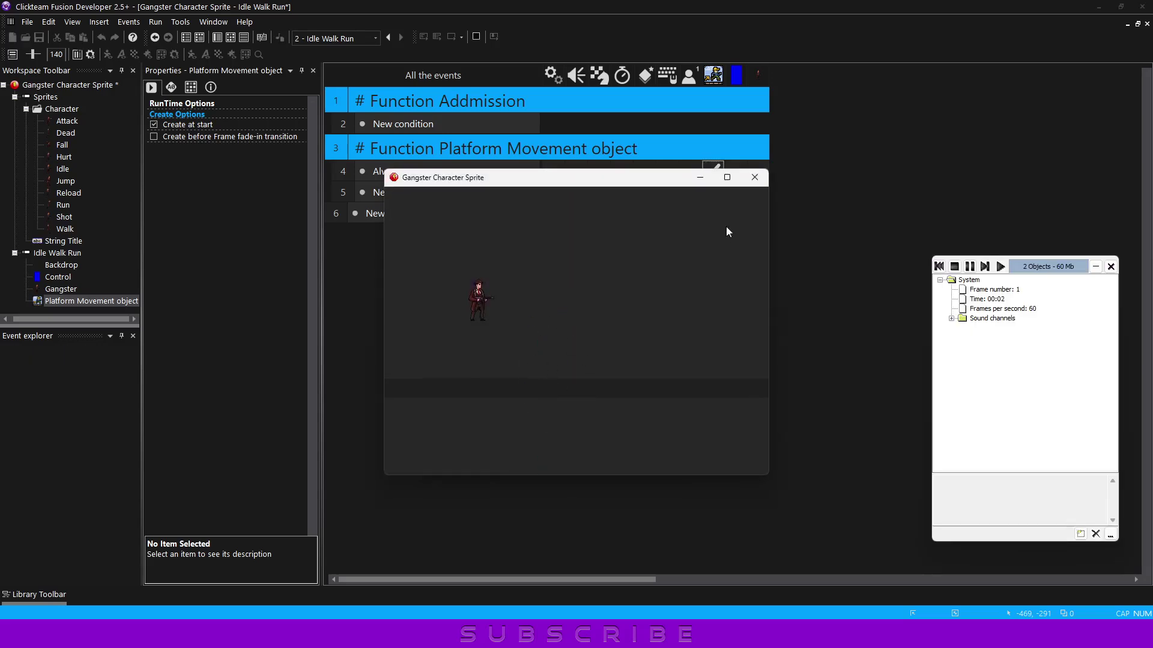
{"action": "left_click", "coordinate": [754, 179]}
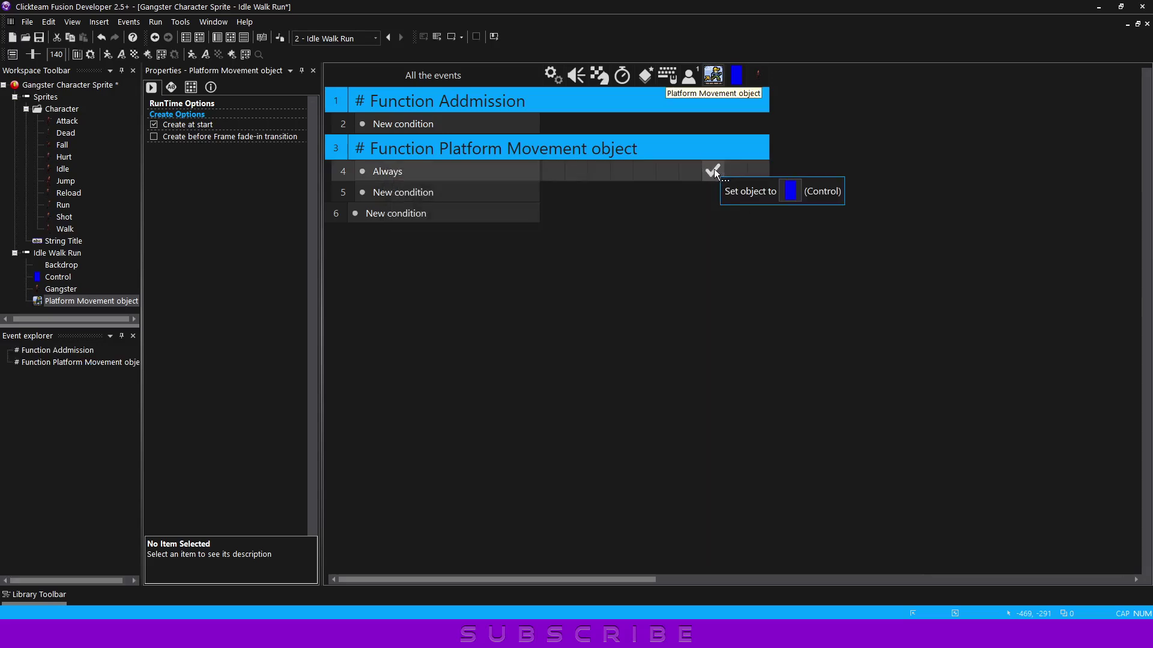
Step: Give event 5 conditions for movement obstacle overlap and Control overlapping a backdrop
{"action": "left_click", "coordinate": [414, 193]}
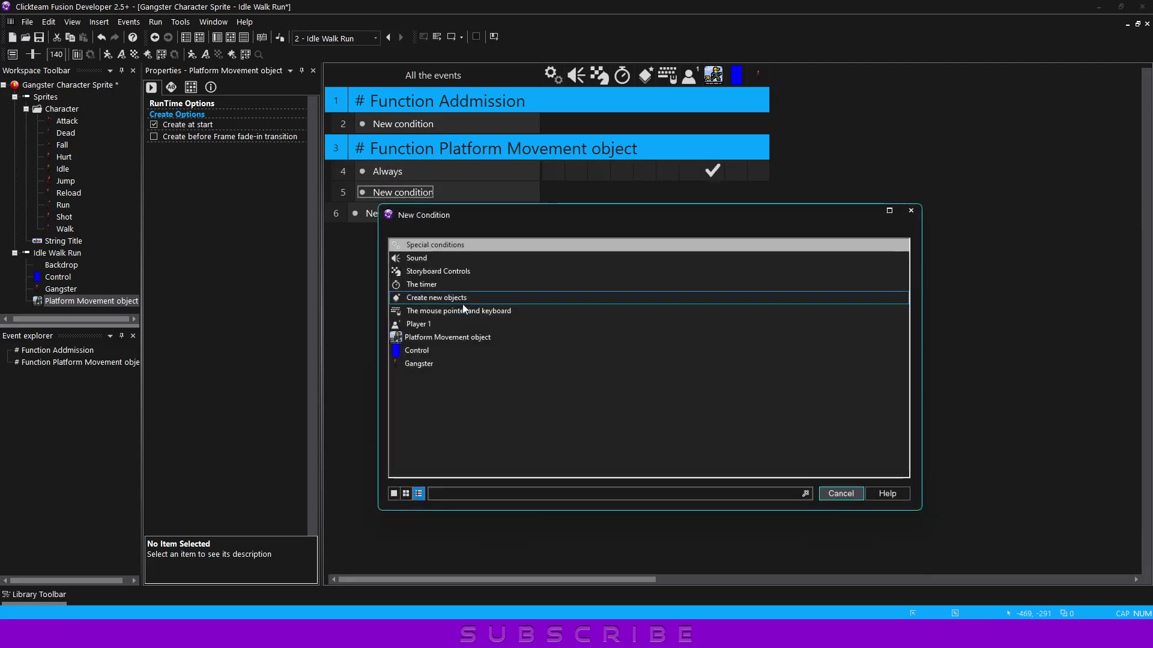
{"action": "left_click", "coordinate": [451, 339]}
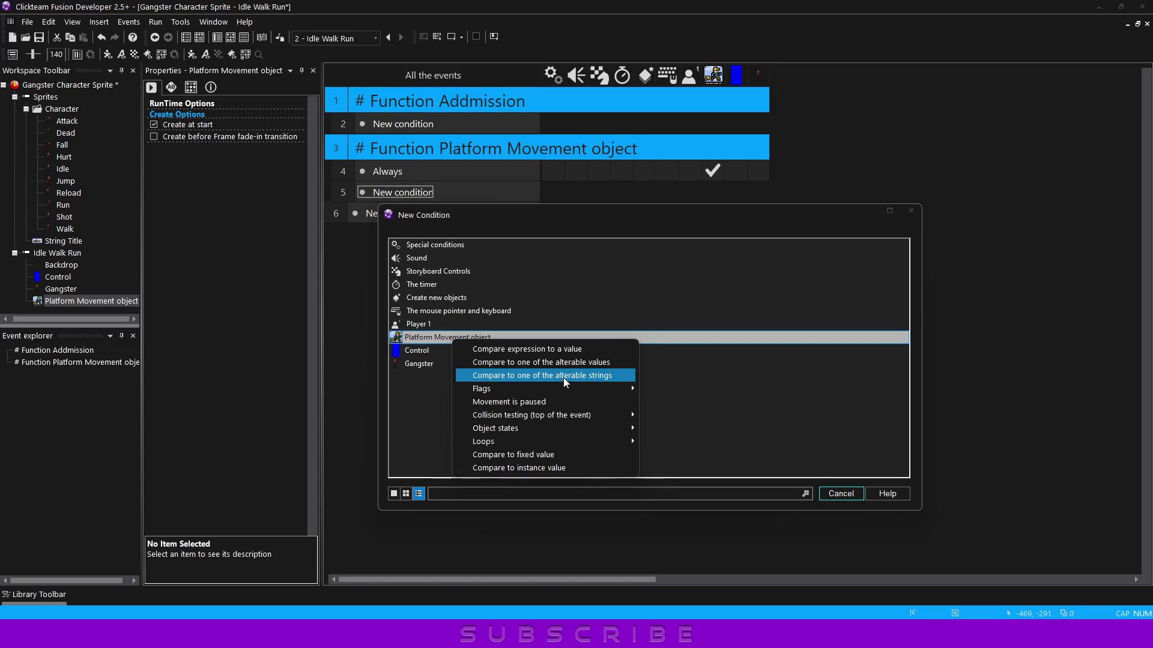
{"action": "mouse_move", "coordinate": [589, 427]}
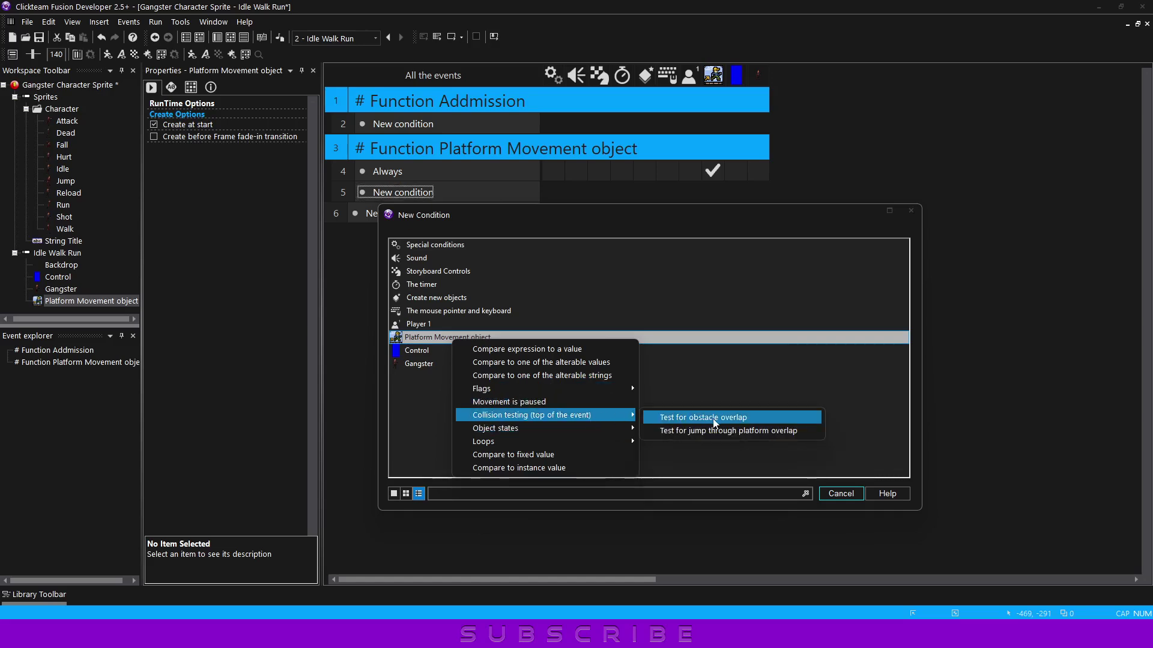
{"action": "left_click", "coordinate": [728, 424]}
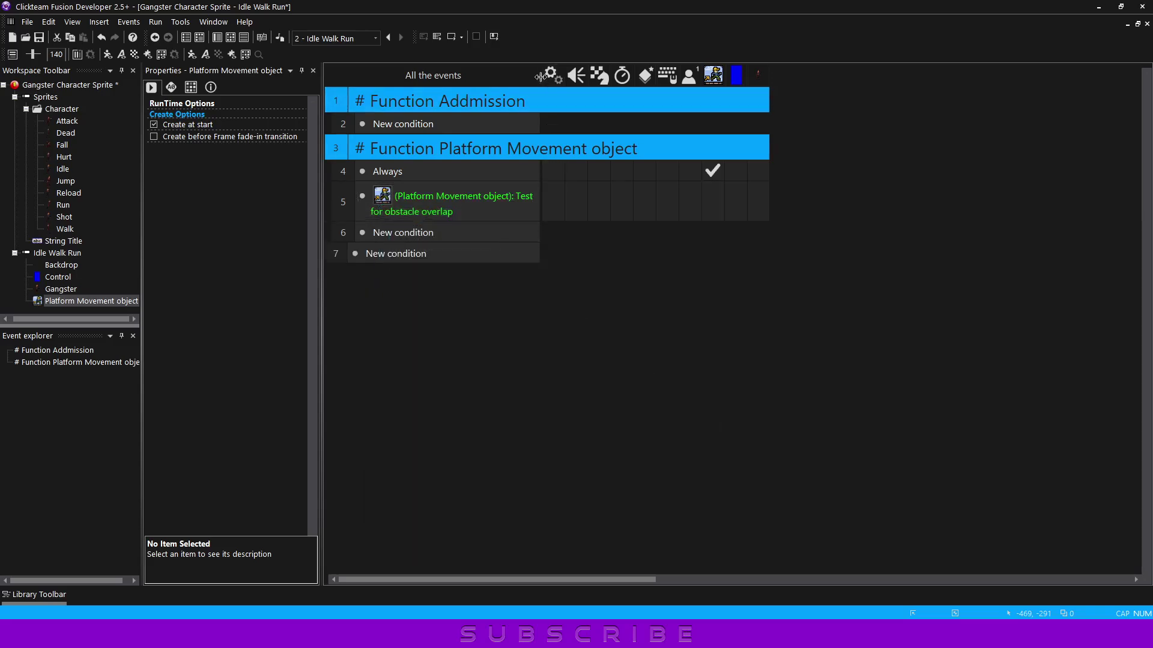
{"action": "left_click_drag", "start_coordinate": [539, 198], "coordinate": [617, 199]}
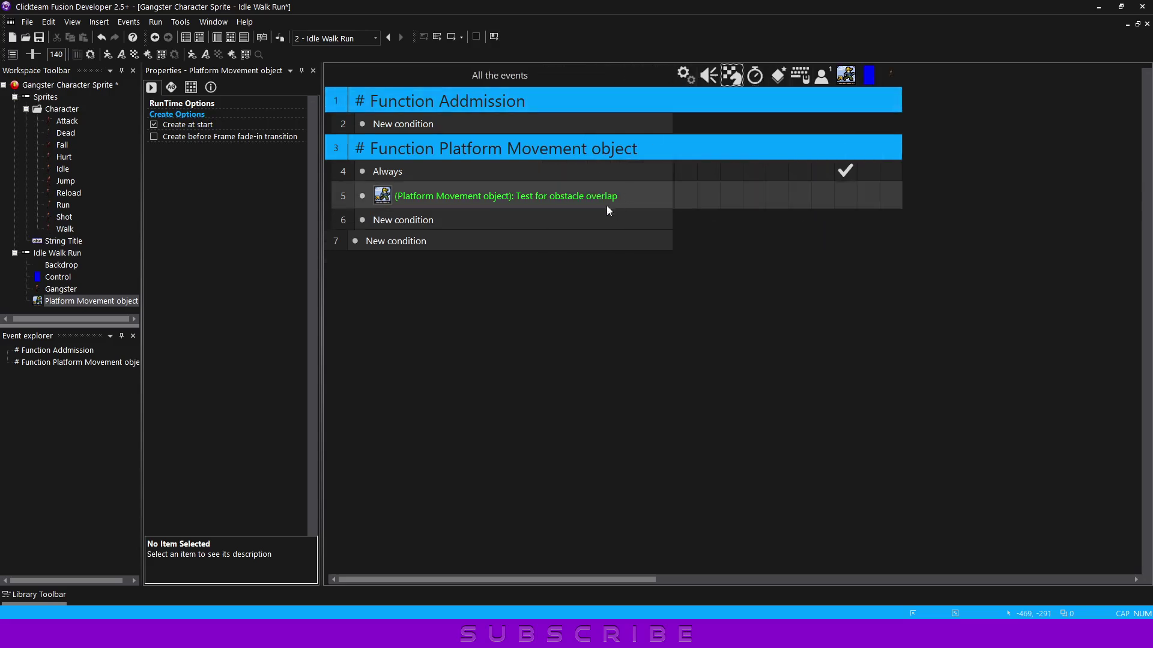
{"action": "right_click", "coordinate": [565, 198]}
{"action": "left_click", "coordinate": [570, 233]}
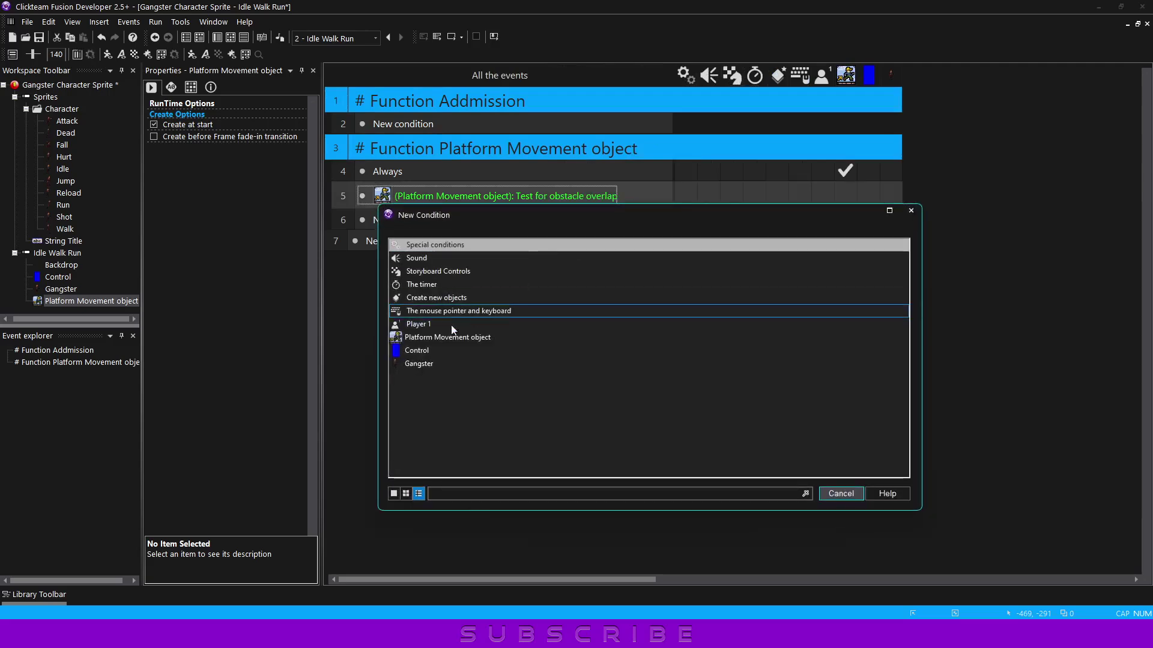
{"action": "left_click", "coordinate": [422, 352]}
{"action": "mouse_move", "coordinate": [568, 367]}
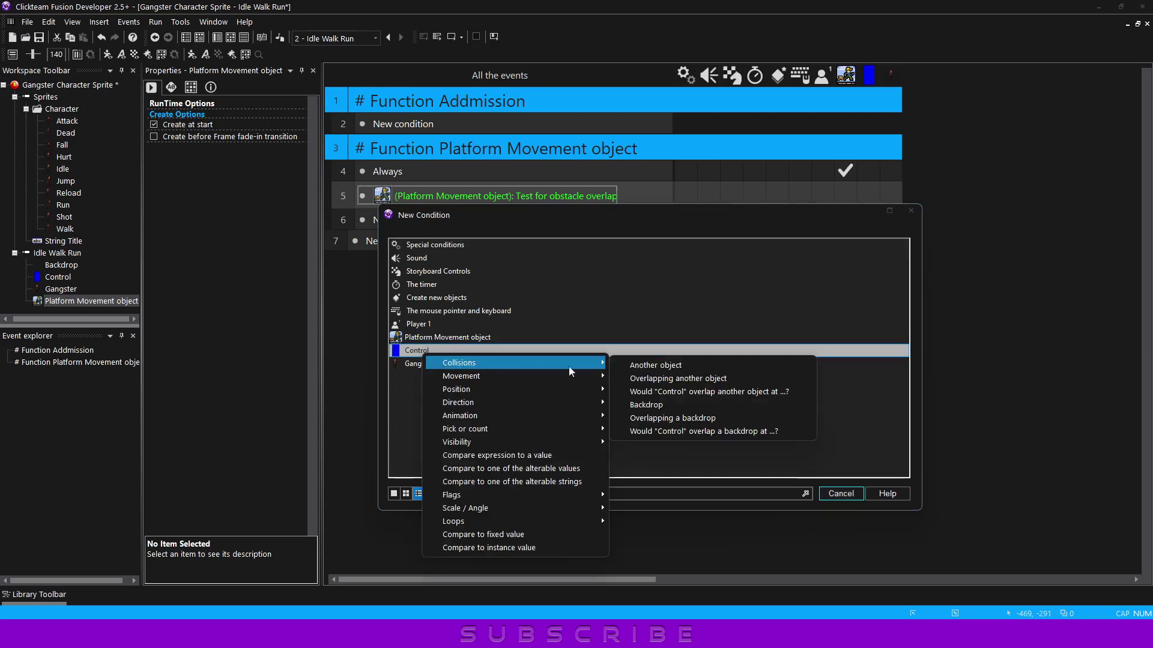
{"action": "left_click", "coordinate": [647, 419]}
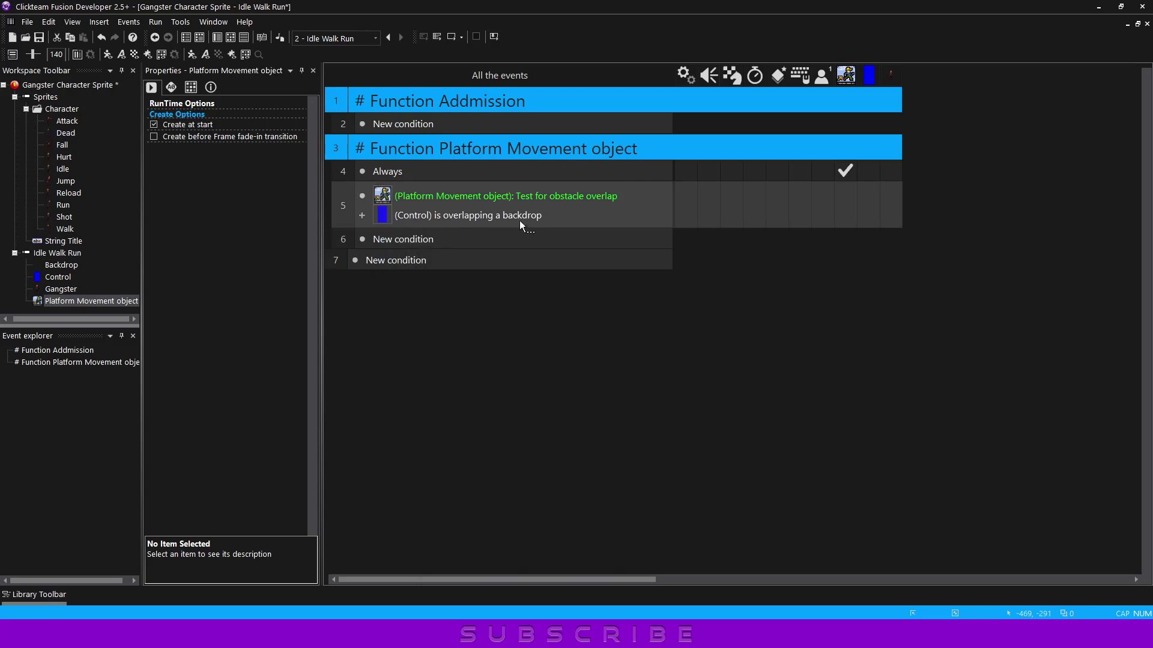
Step: Add the action 'Object does overlap with an obstacle', then test-run the frame
{"action": "left_click", "coordinate": [843, 200]}
{"action": "mouse_move", "coordinate": [864, 304]}
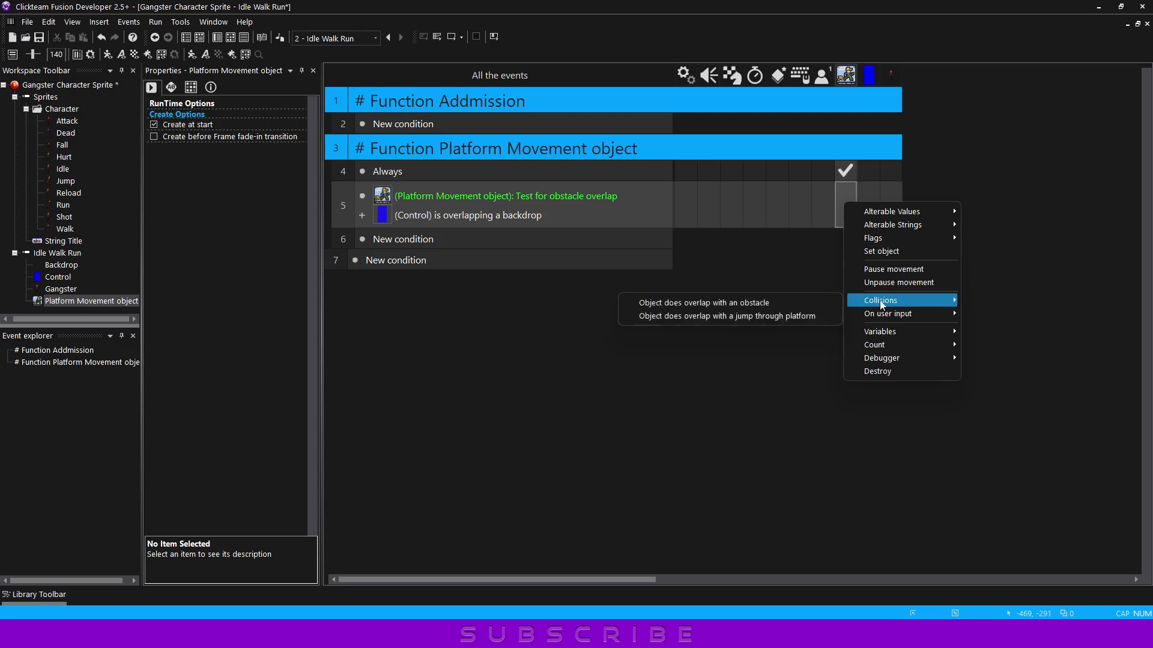
{"action": "left_click", "coordinate": [742, 304]}
{"action": "key", "text": "F8"}
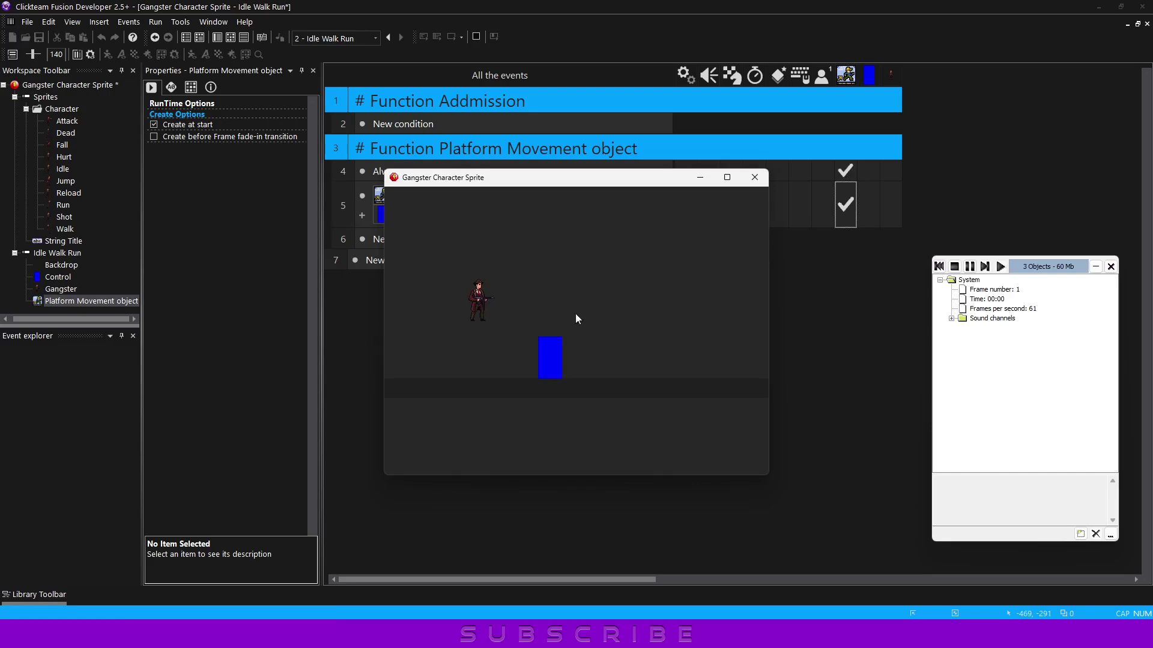
{"action": "left_click_drag", "start_coordinate": [602, 181], "coordinate": [570, 247]}
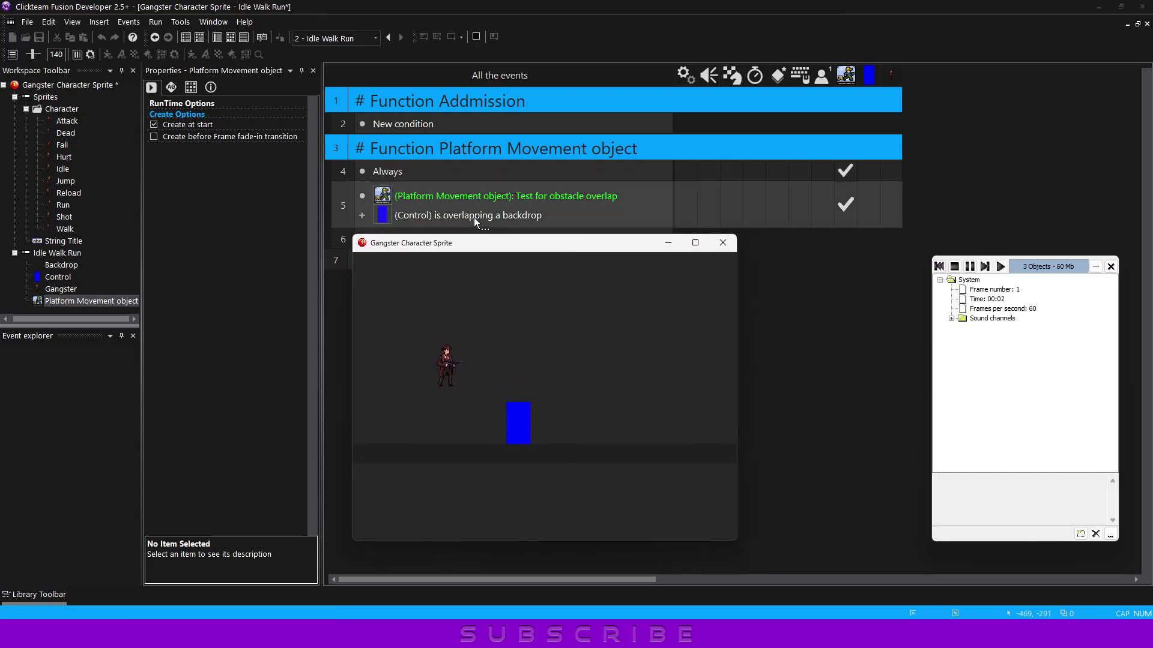
{"action": "left_click", "coordinate": [723, 243]}
Step: Inspect the Backdrop's properties and test-run the frame
{"action": "left_click", "coordinate": [61, 268]}
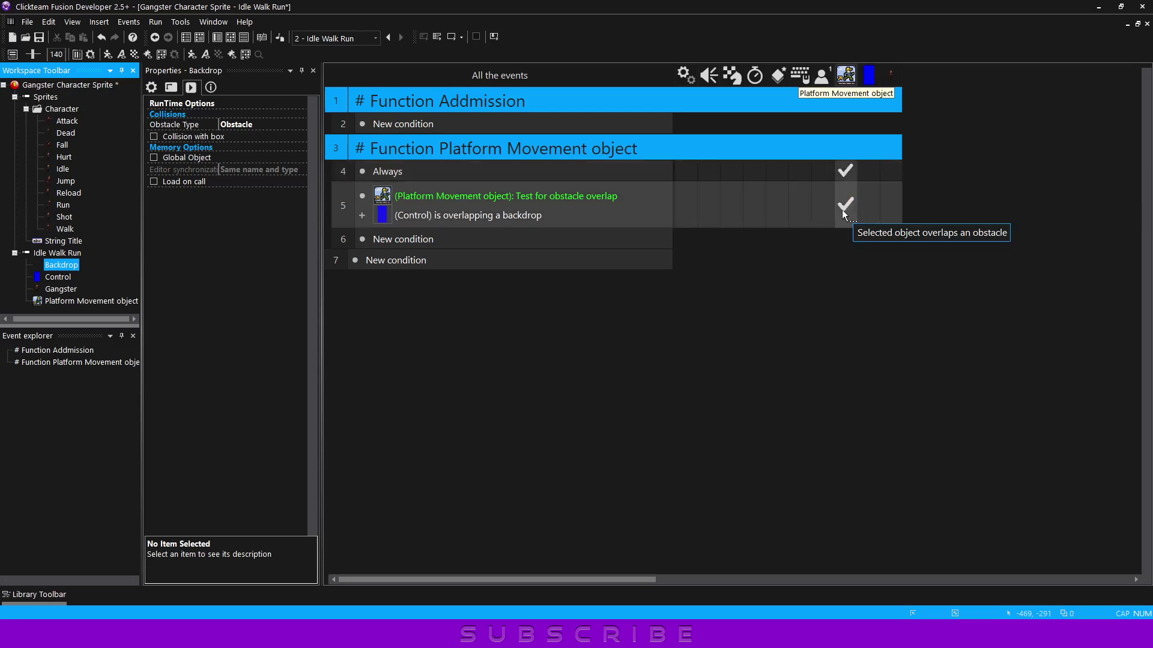
{"action": "key", "text": "F7"}
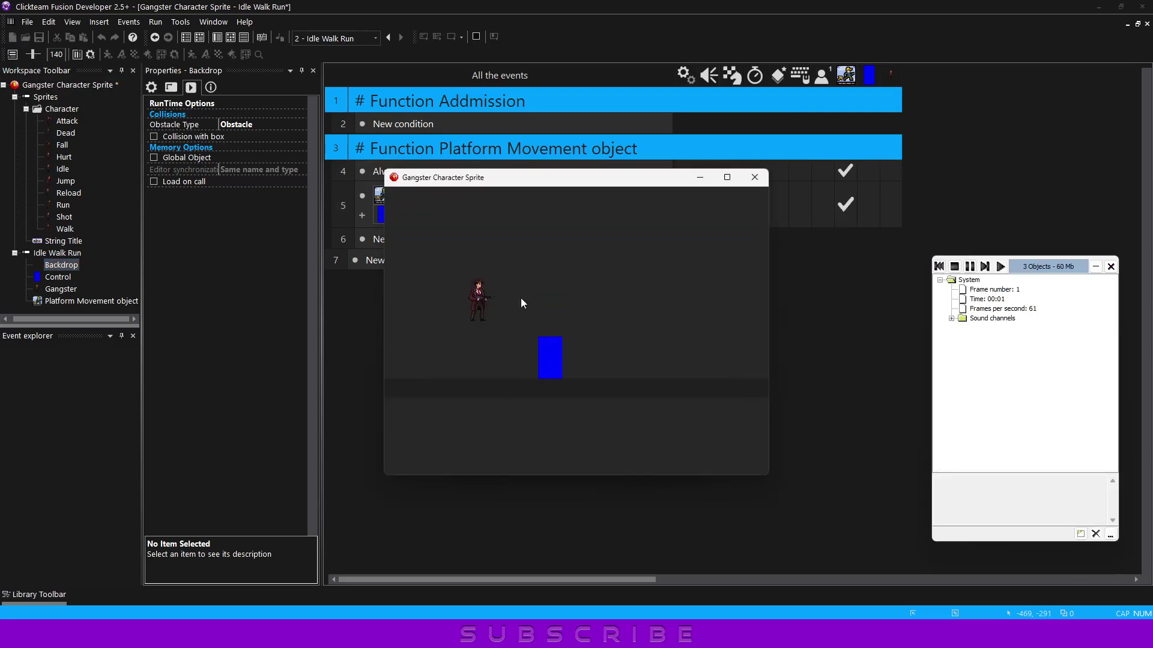
{"action": "left_click", "coordinate": [754, 177]}
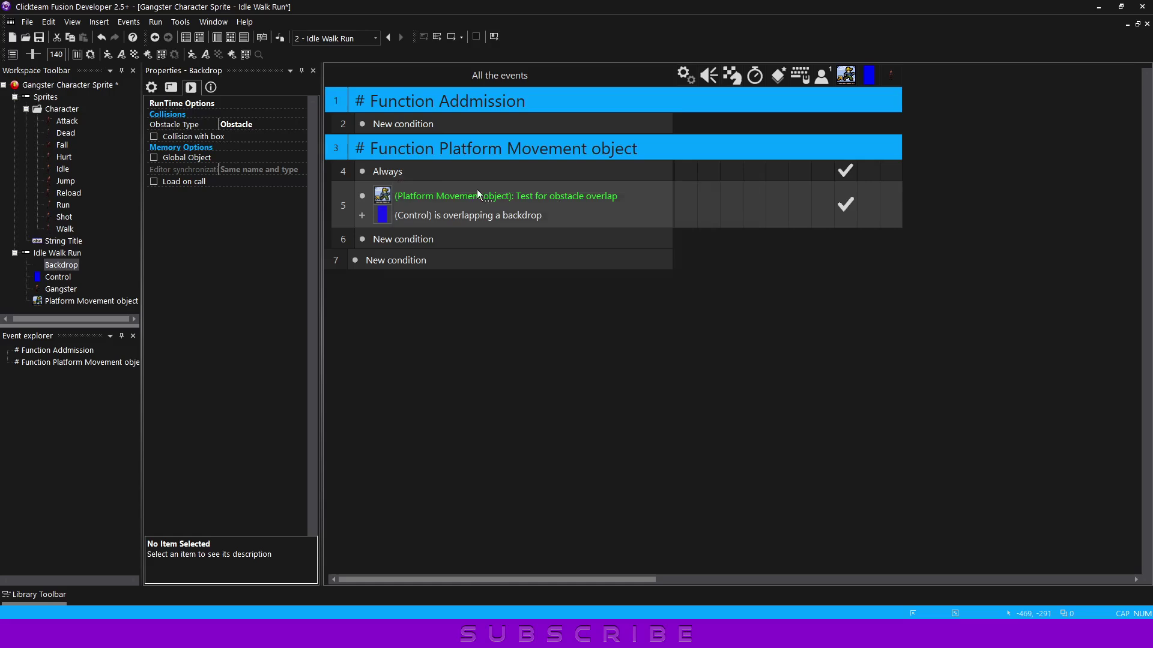
Step: Make the Always event position Gangster at 0,0 relative to Control
{"action": "right_click", "coordinate": [888, 171]}
{"action": "mouse_move", "coordinate": [908, 197]}
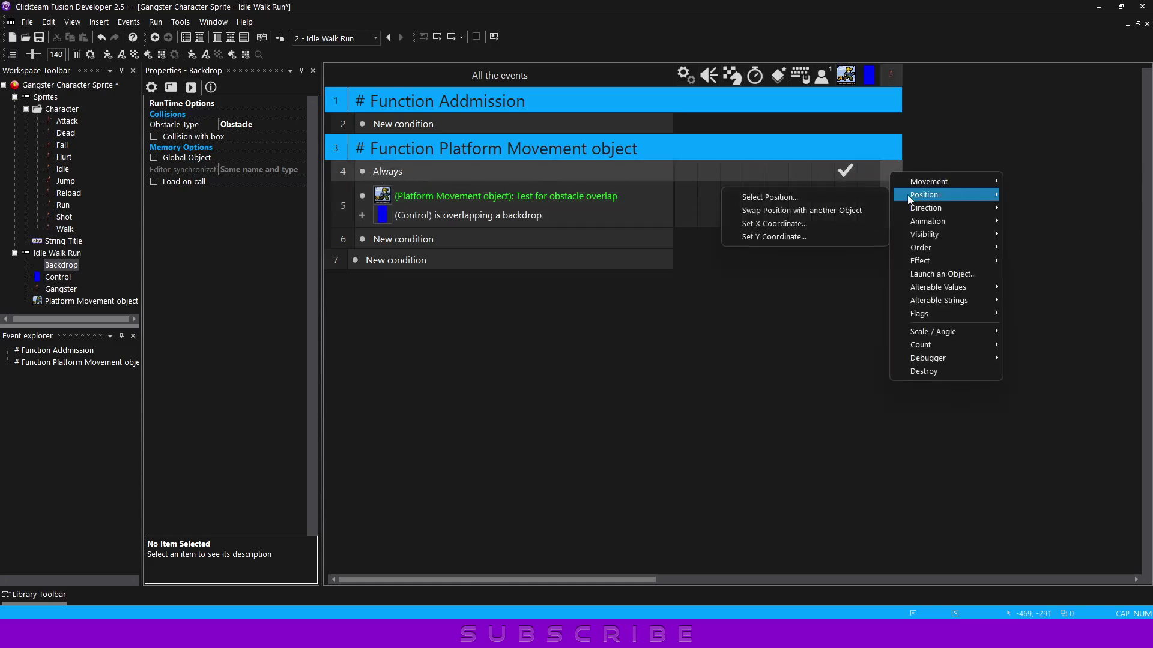
{"action": "left_click", "coordinate": [772, 200]}
{"action": "left_click", "coordinate": [681, 329]}
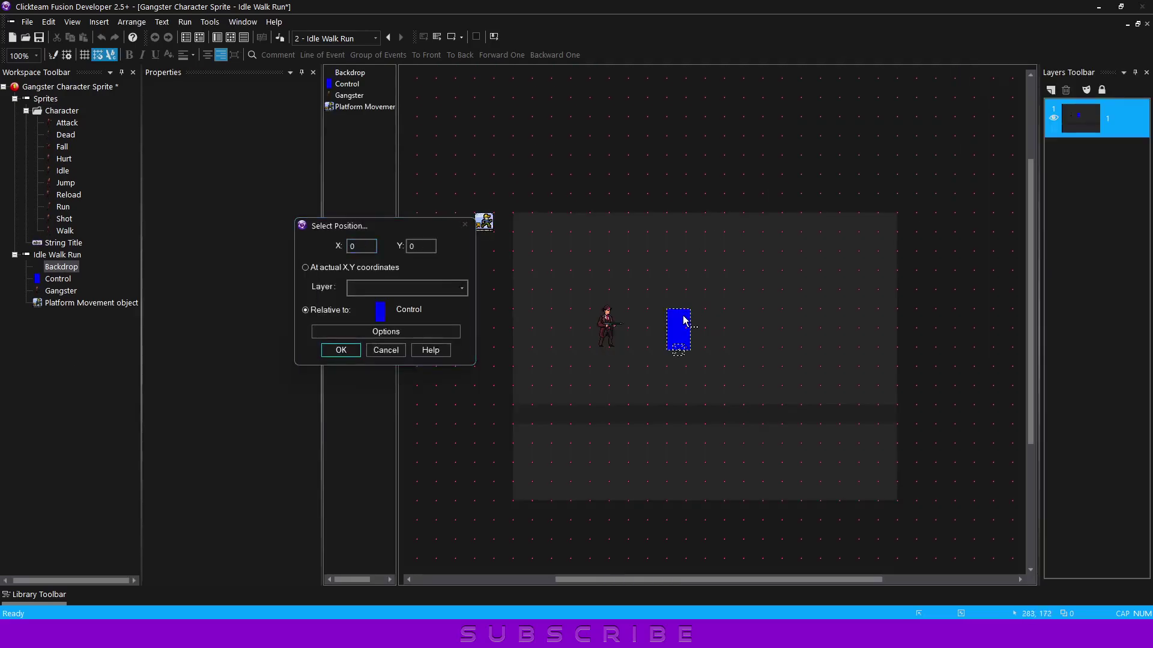
{"action": "scroll", "coordinate": [680, 361], "scroll_direction": "up", "scroll_amount": 3}
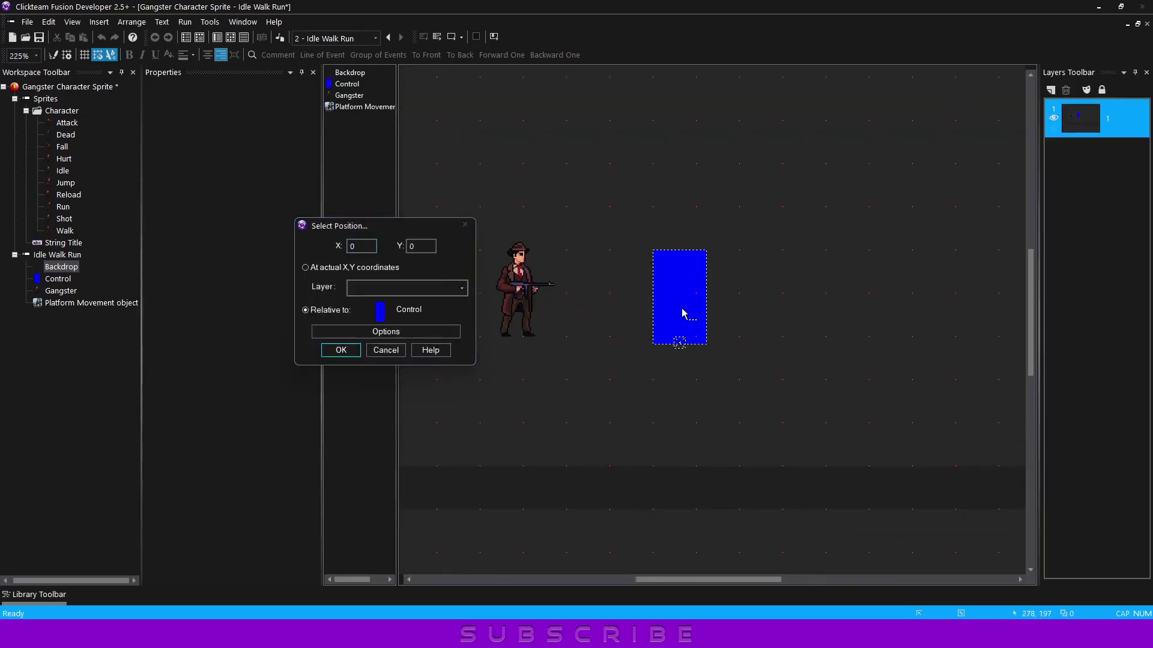
{"action": "left_click", "coordinate": [340, 350]}
Step: Test-run the frame again and return to the frame layout
{"action": "key", "text": "F7"}
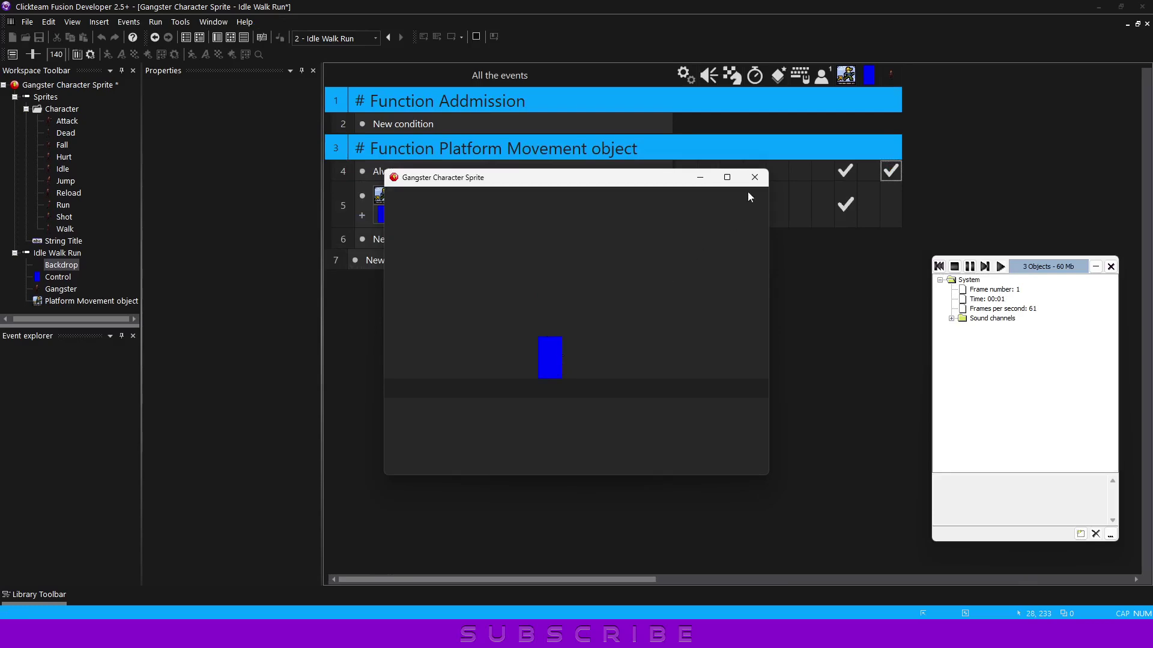
{"action": "left_click", "coordinate": [754, 177]}
{"action": "left_click", "coordinate": [217, 37]}
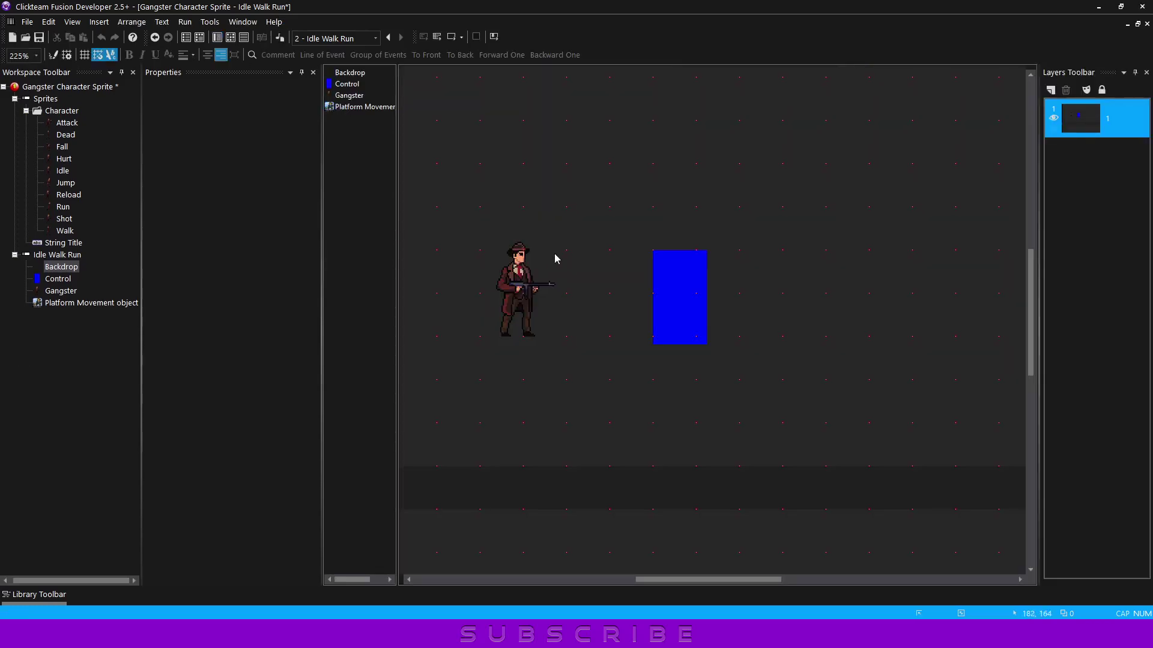
Step: Send the blue Control box behind the gangster and test-run the frame
{"action": "left_click", "coordinate": [663, 274]}
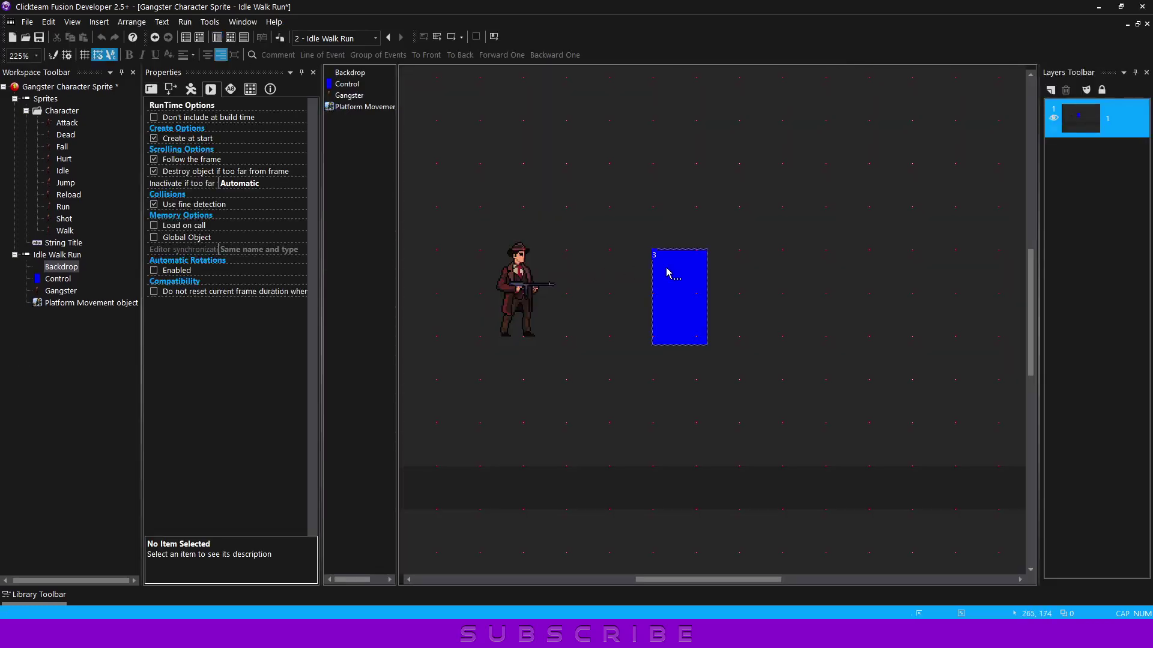
{"action": "left_click", "coordinate": [460, 57]}
{"action": "left_click", "coordinate": [553, 162]}
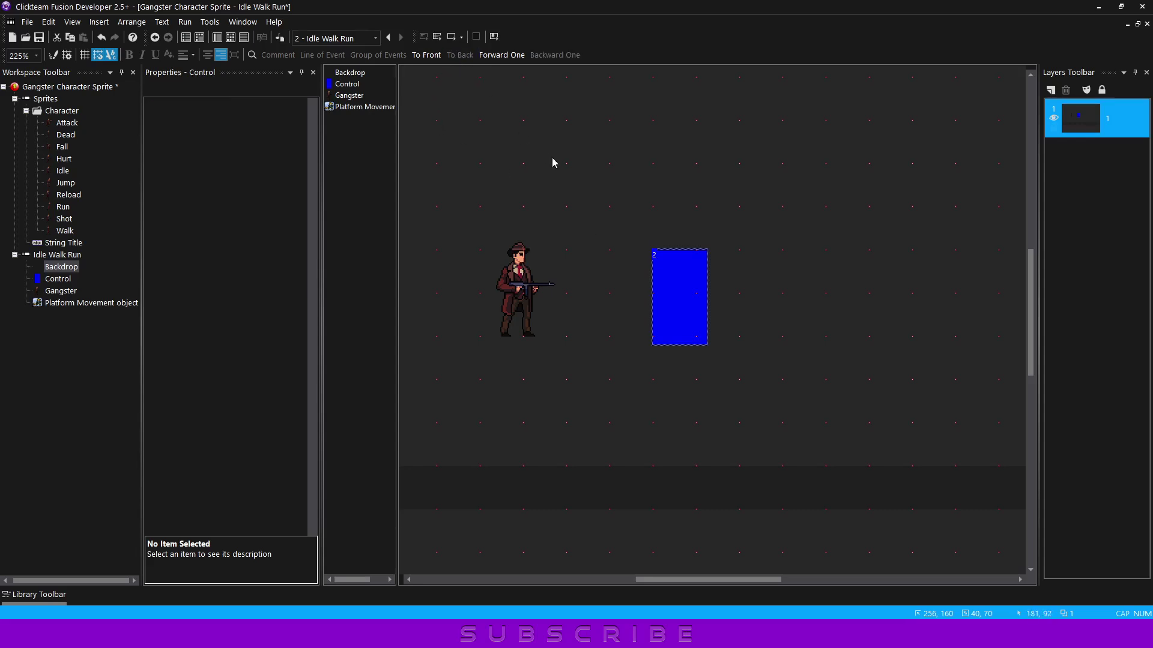
{"action": "key", "text": "F7"}
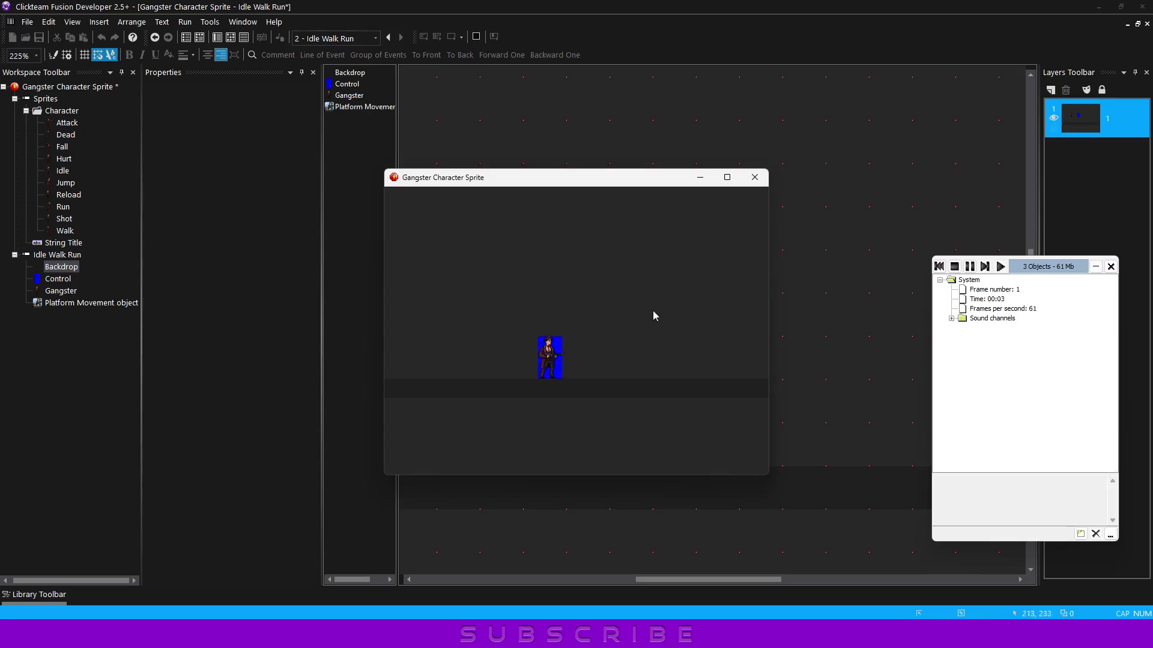
{"action": "left_click", "coordinate": [755, 177]}
Step: Set the Control box's Blend Coefficient to 153, test-run it, and return to the events
{"action": "left_click", "coordinate": [664, 273]}
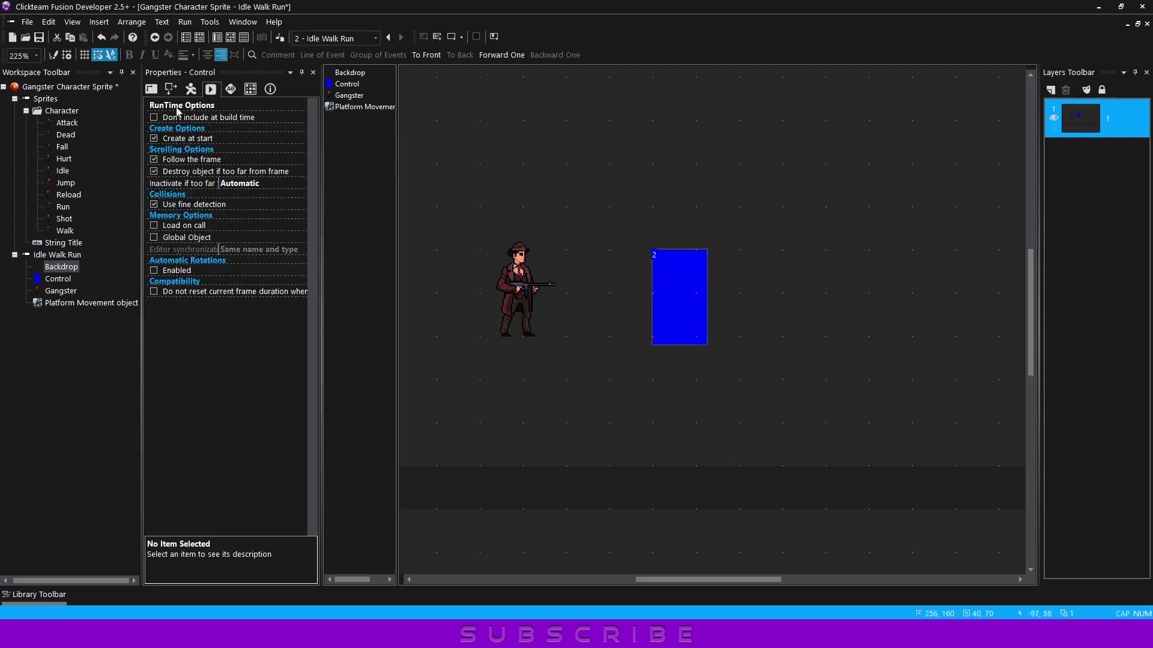
{"action": "left_click", "coordinate": [150, 89]}
{"action": "left_click", "coordinate": [262, 199]}
{"action": "left_click_drag", "start_coordinate": [264, 198], "coordinate": [281, 199]}
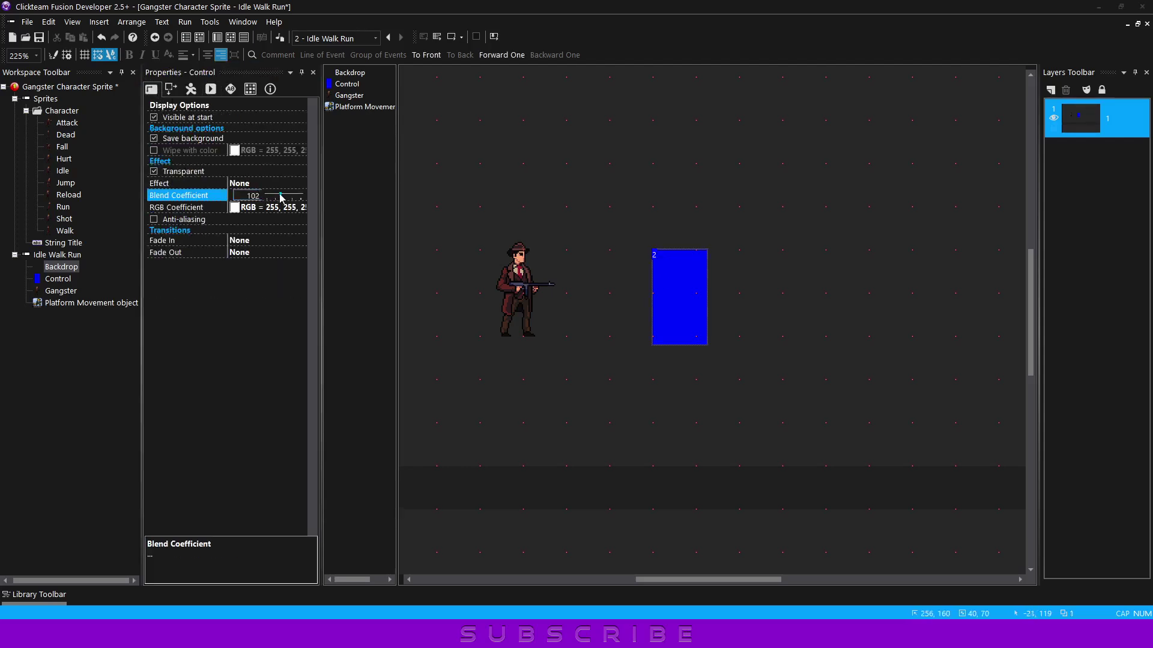
{"action": "key", "text": "F7"}
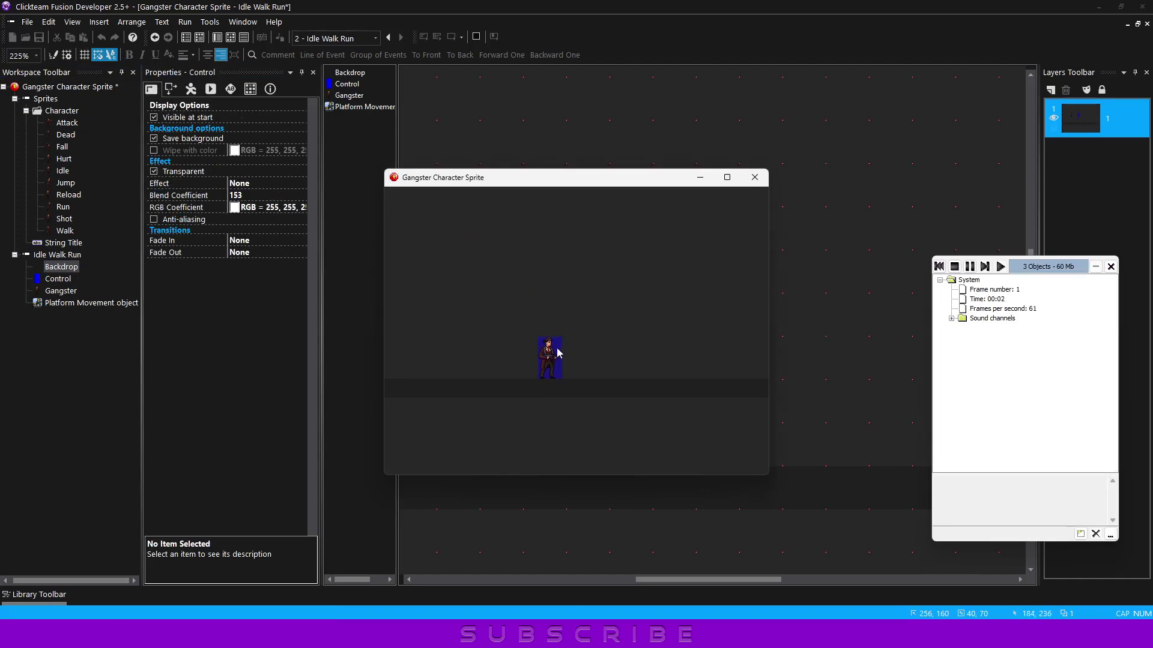
{"action": "left_click", "coordinate": [755, 177]}
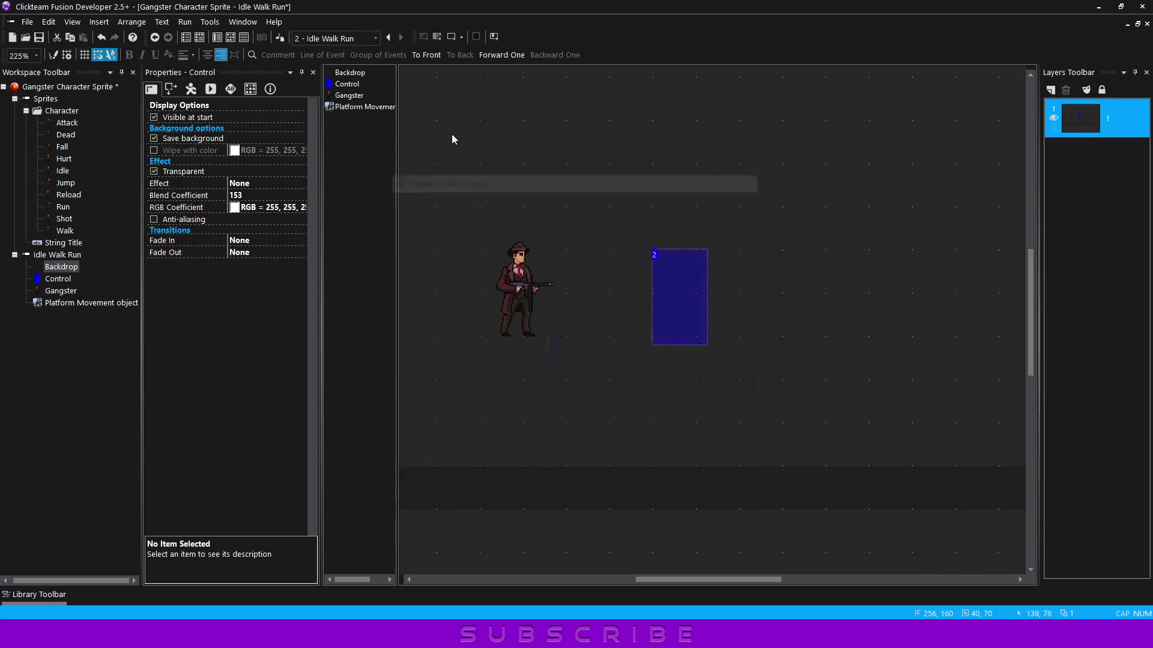
{"action": "left_click", "coordinate": [230, 37]}
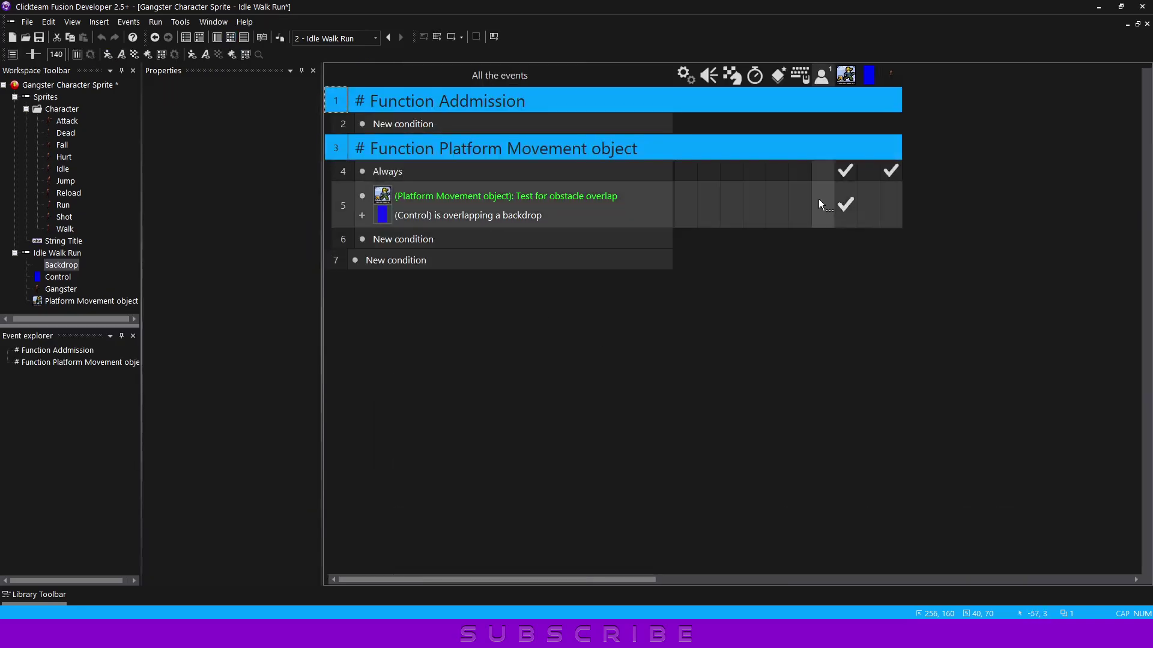
Step: Insert a 'Pressed keys' comment at row 6
{"action": "right_click", "coordinate": [343, 241]}
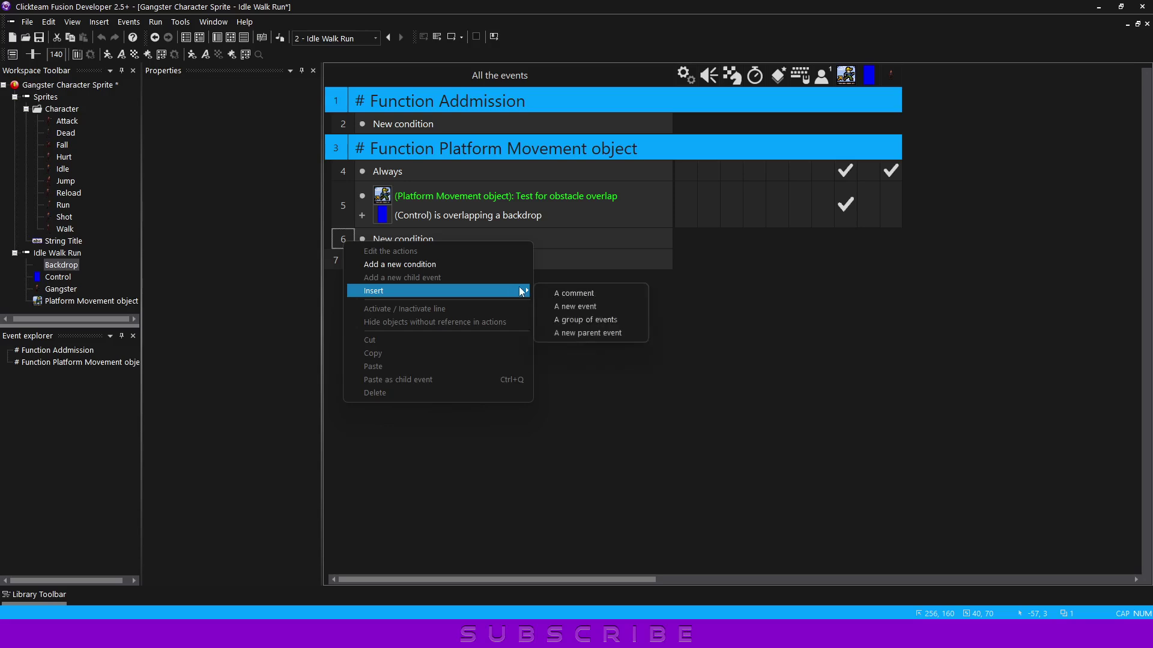
{"action": "left_click", "coordinate": [550, 293]}
{"action": "type", "text": "Pressed key"}
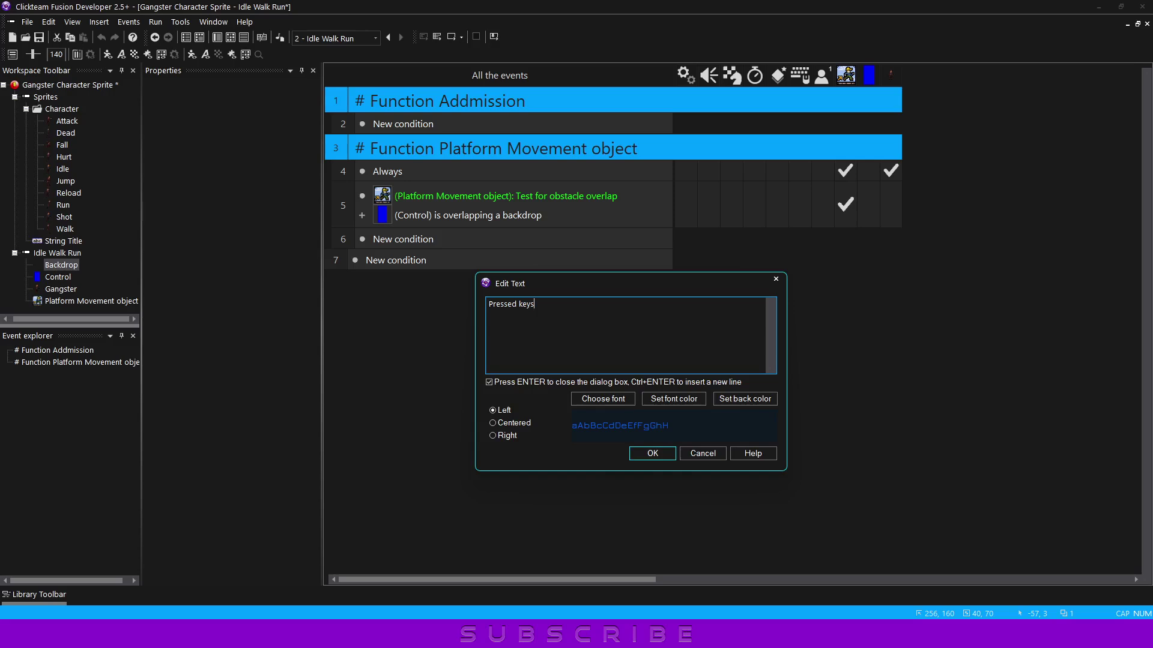
{"action": "type", "text": "s"}
{"action": "left_click", "coordinate": [653, 453]}
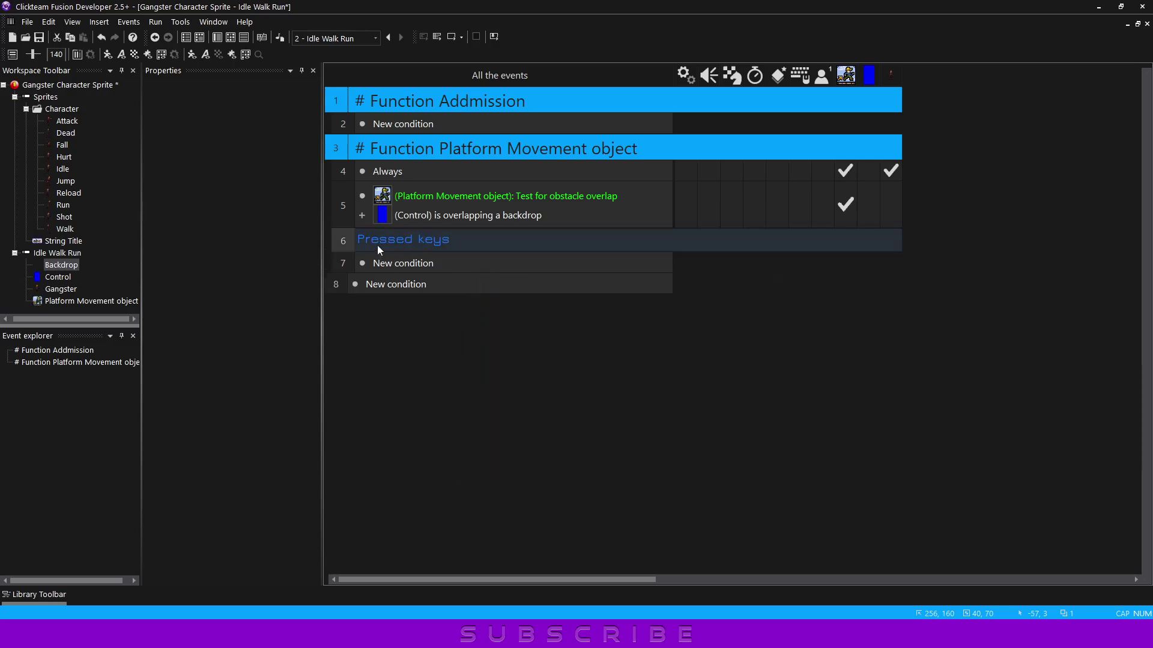
Step: Add a repeat-while-A-is-pressed event, then copy it and change the copy's key to D
{"action": "left_click", "coordinate": [407, 264]}
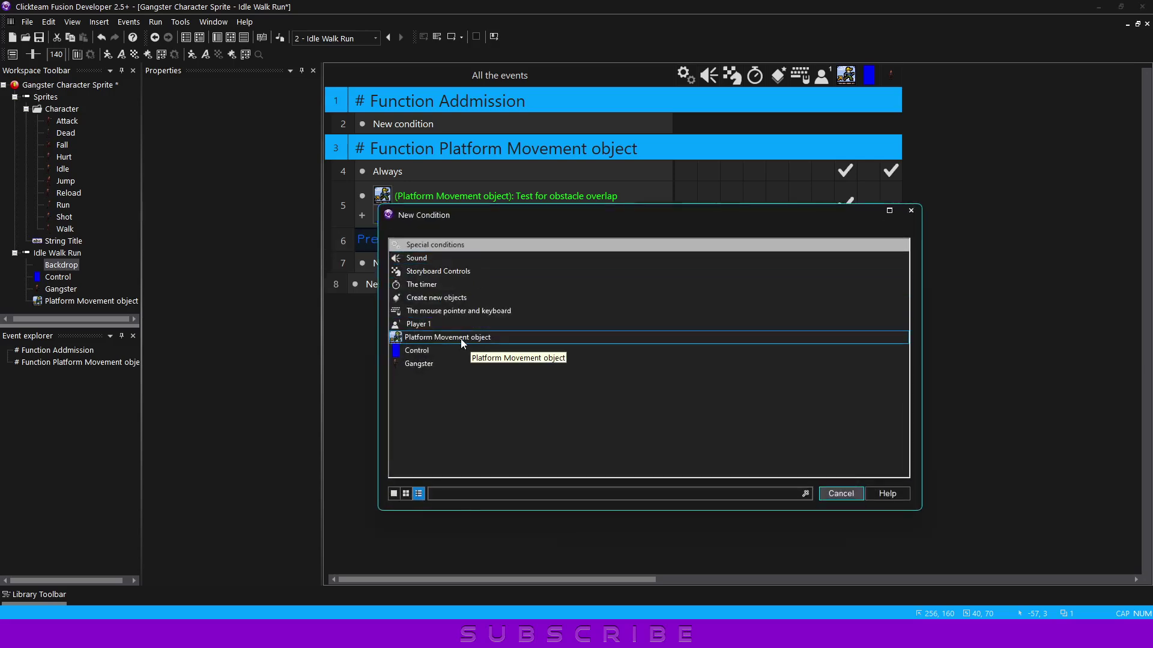
{"action": "left_click", "coordinate": [469, 316]}
{"action": "mouse_move", "coordinate": [539, 325]}
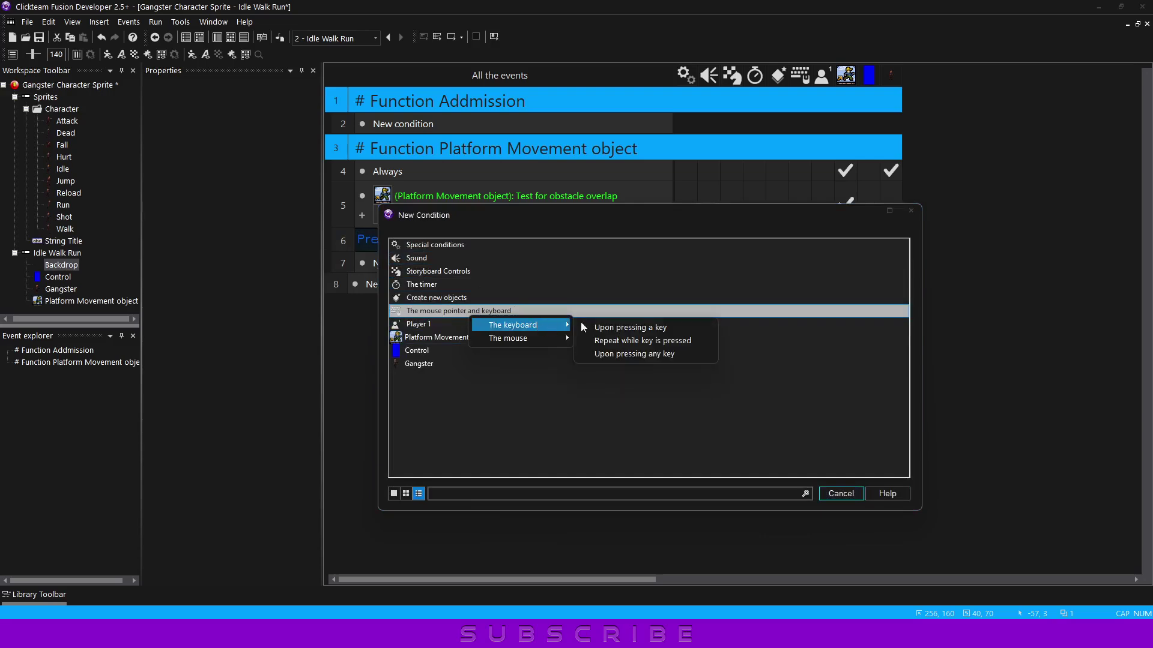
{"action": "left_click", "coordinate": [638, 341]}
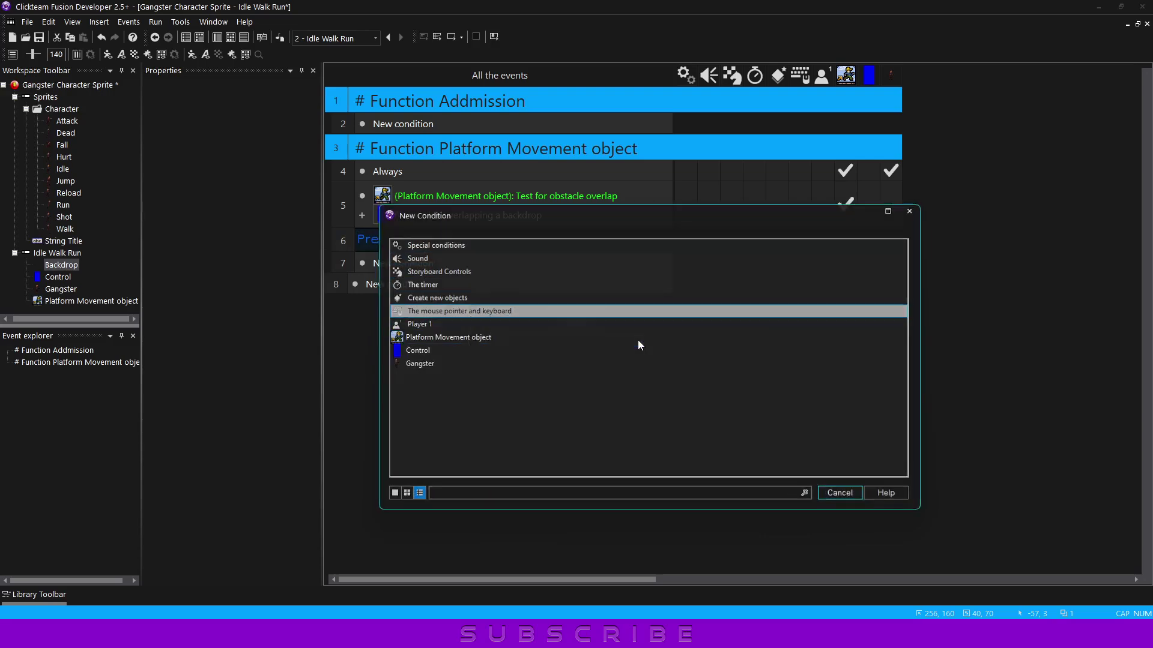
{"action": "key", "text": "a"}
{"action": "left_click_drag", "start_coordinate": [362, 264], "coordinate": [409, 290], "text": "ctrl"}
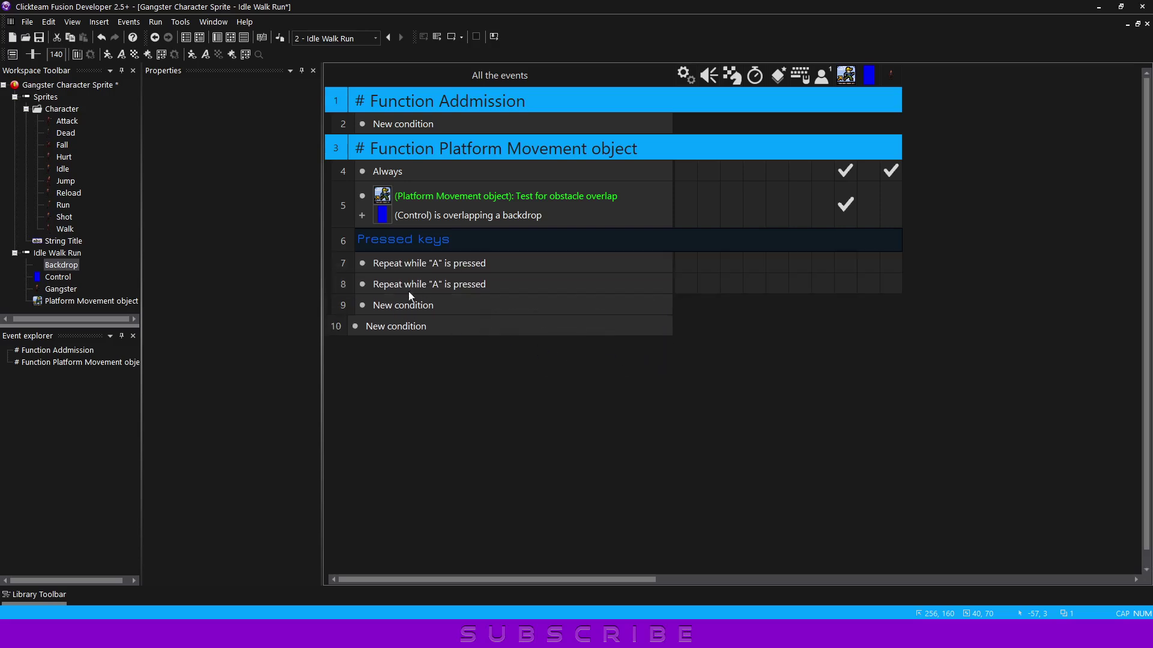
{"action": "double_click", "coordinate": [419, 286]}
{"action": "key", "text": "d"}
Step: Make the A event hold left input and the D event hold right input on Platform Movement
{"action": "left_click", "coordinate": [845, 266]}
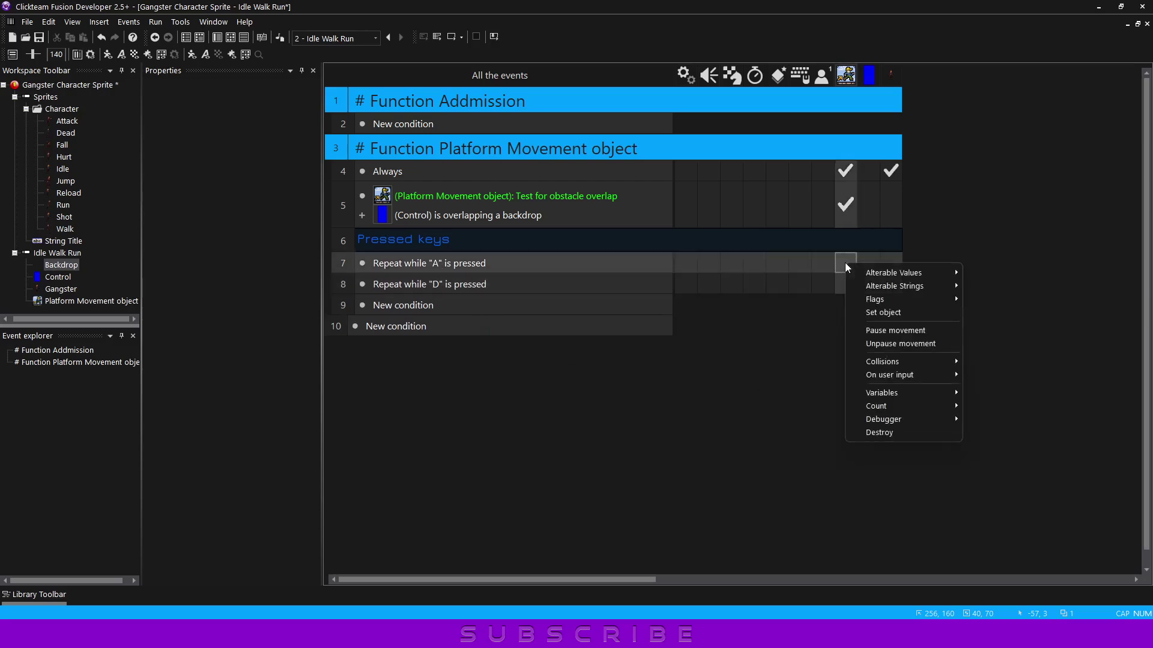
{"action": "mouse_move", "coordinate": [891, 382]}
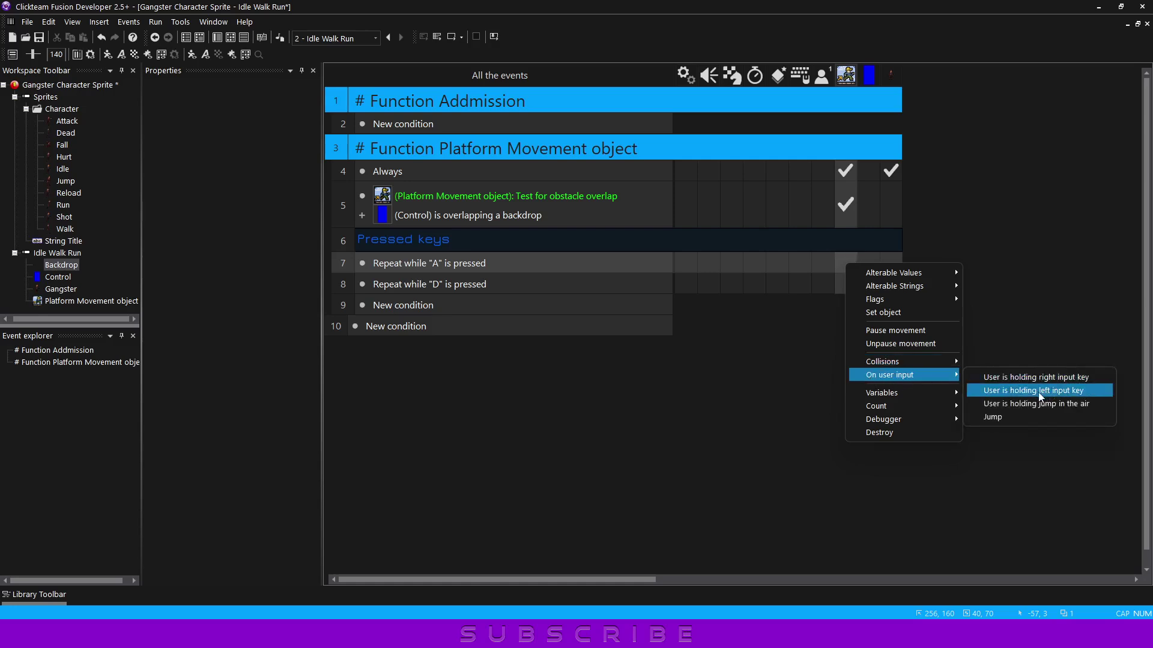
{"action": "left_click", "coordinate": [1045, 390]}
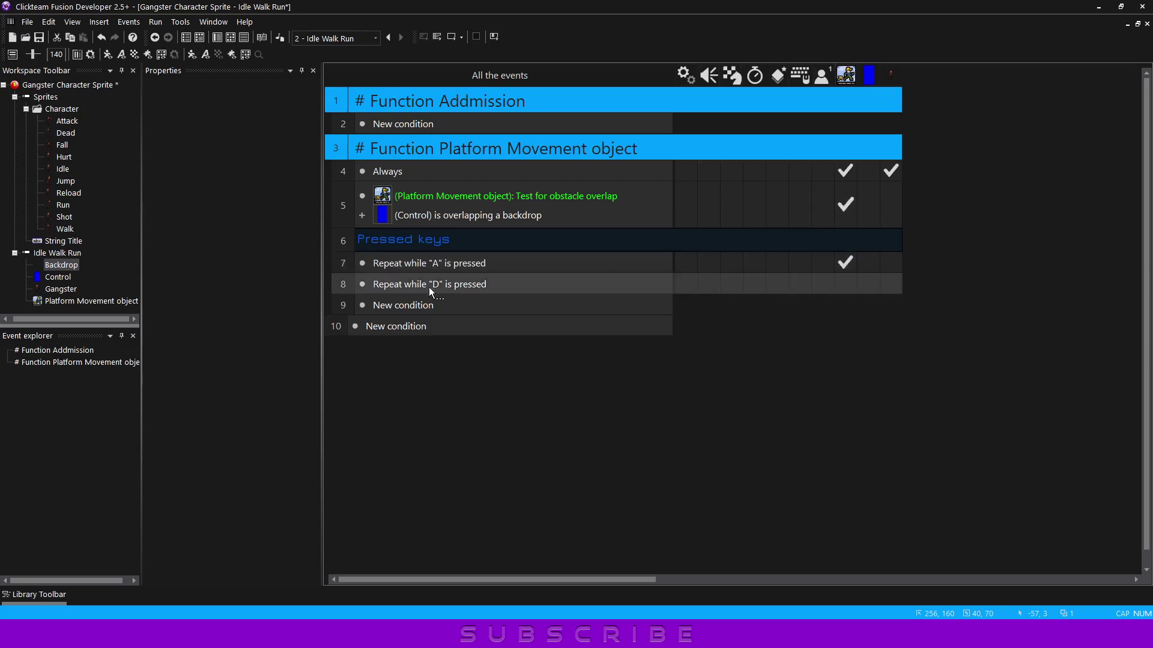
{"action": "left_click", "coordinate": [843, 283]}
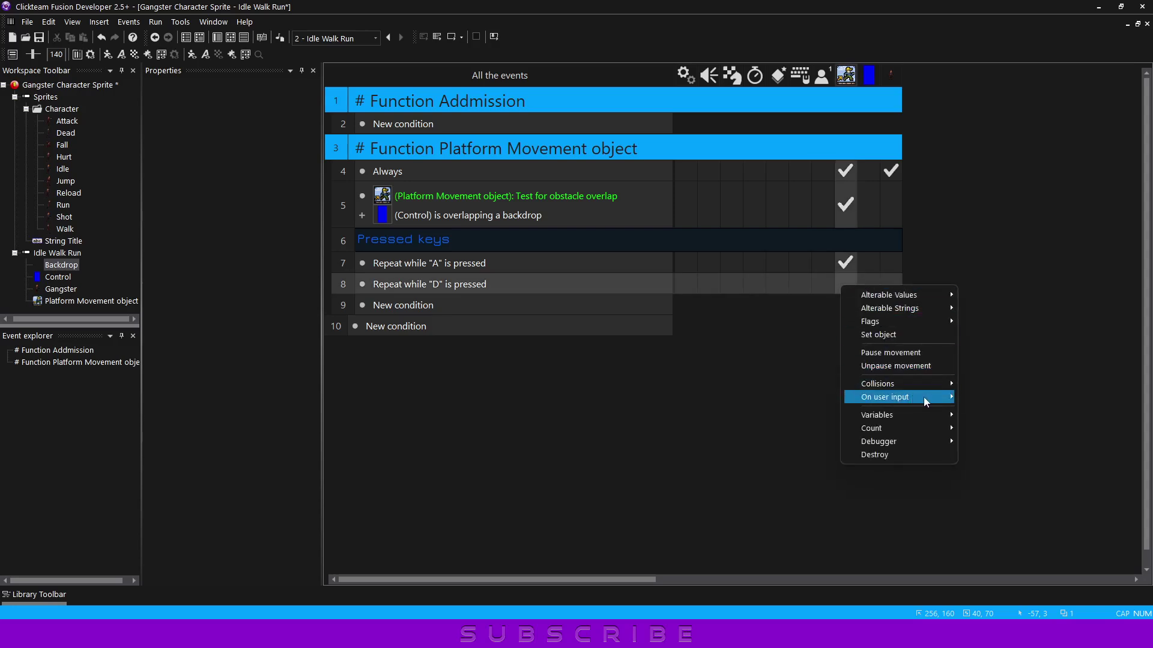
{"action": "mouse_move", "coordinate": [925, 397]}
{"action": "left_click", "coordinate": [992, 399]}
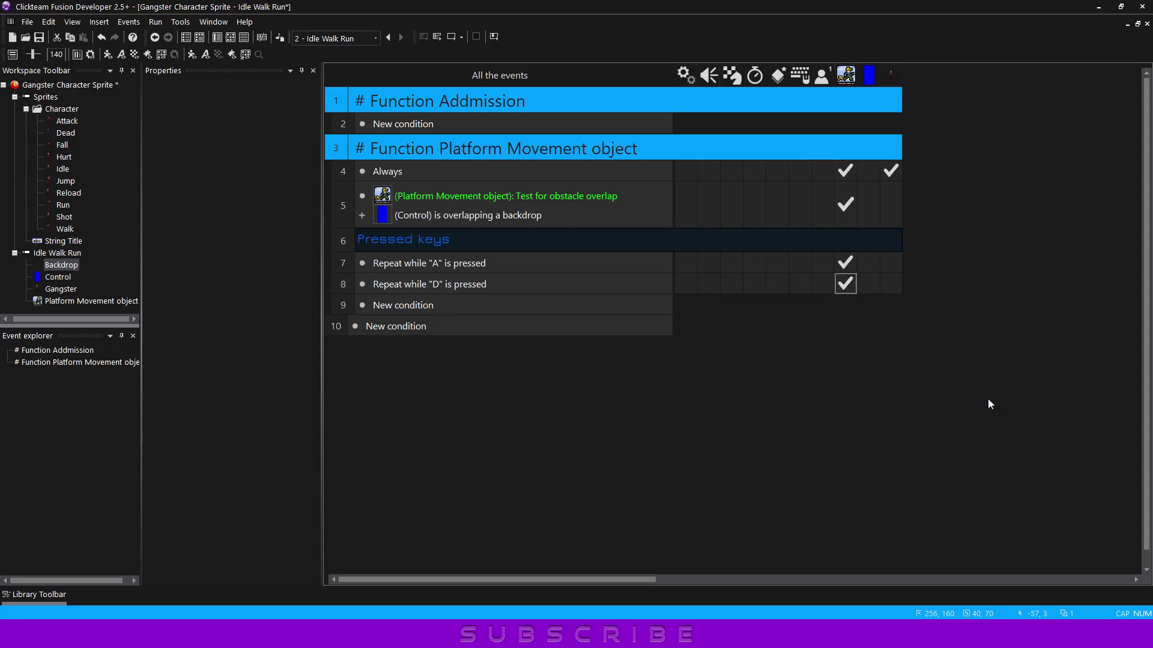
Step: Test-run the frame, walking the character left and right, then close the preview
{"action": "key", "text": "F7"}
{"action": "key", "text": "Left"}
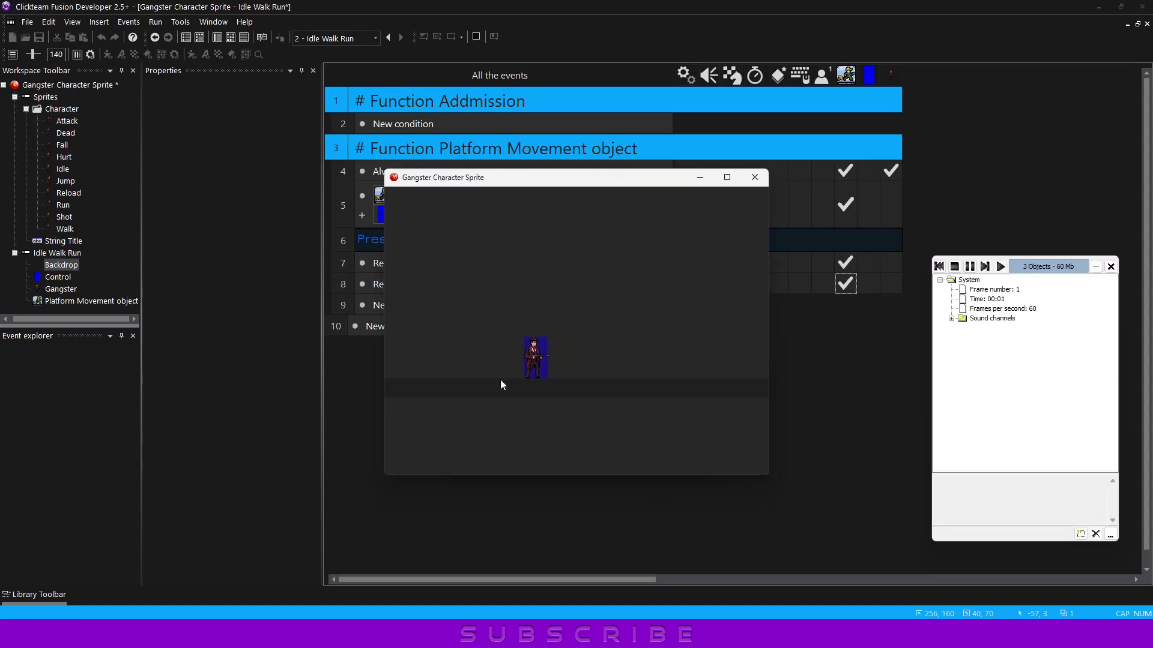
{"action": "key", "text": "Right"}
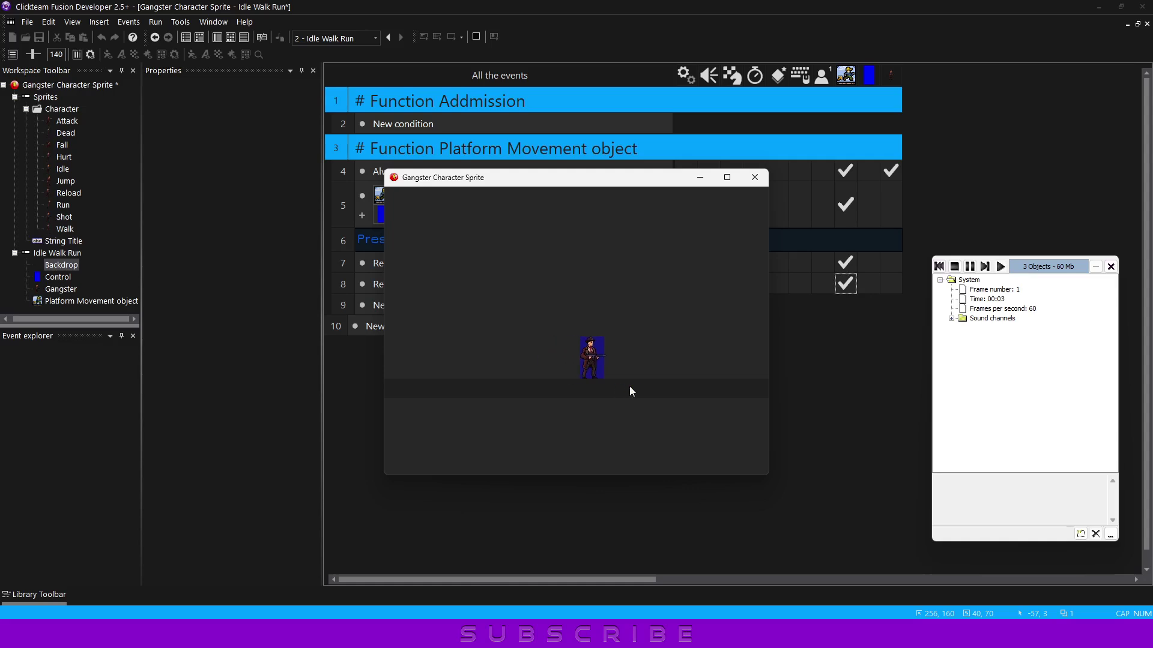
{"action": "key", "text": "Left"}
{"action": "left_click", "coordinate": [755, 177]}
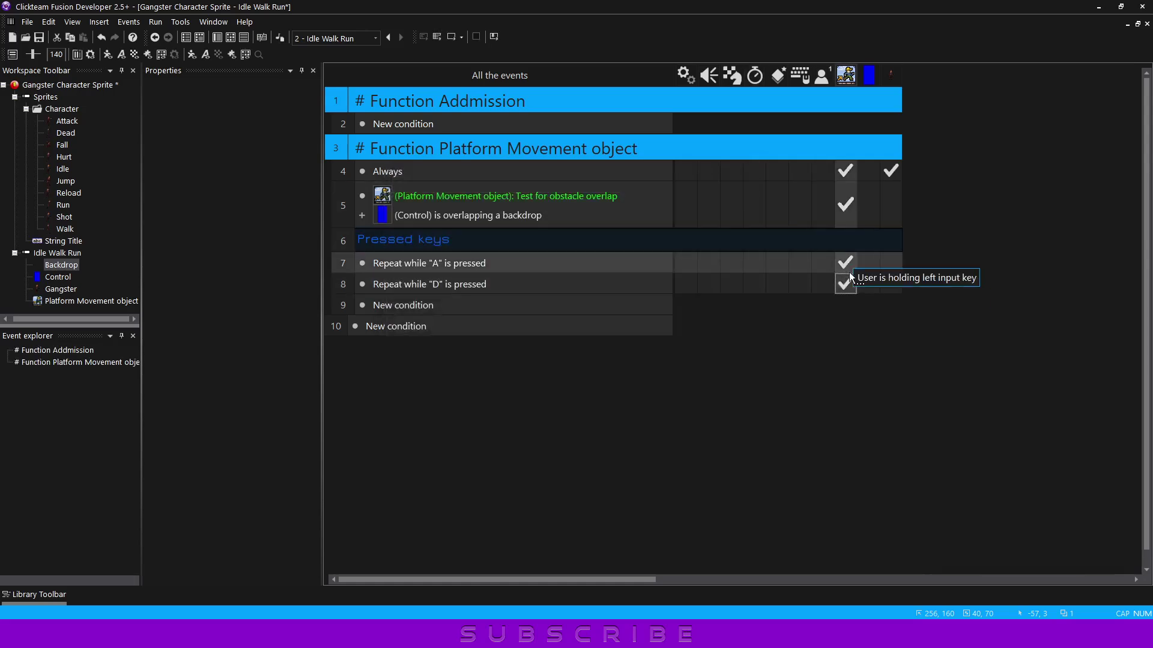
Step: Create a new Gangster animation named Idle
{"action": "double_click", "coordinate": [60, 290]}
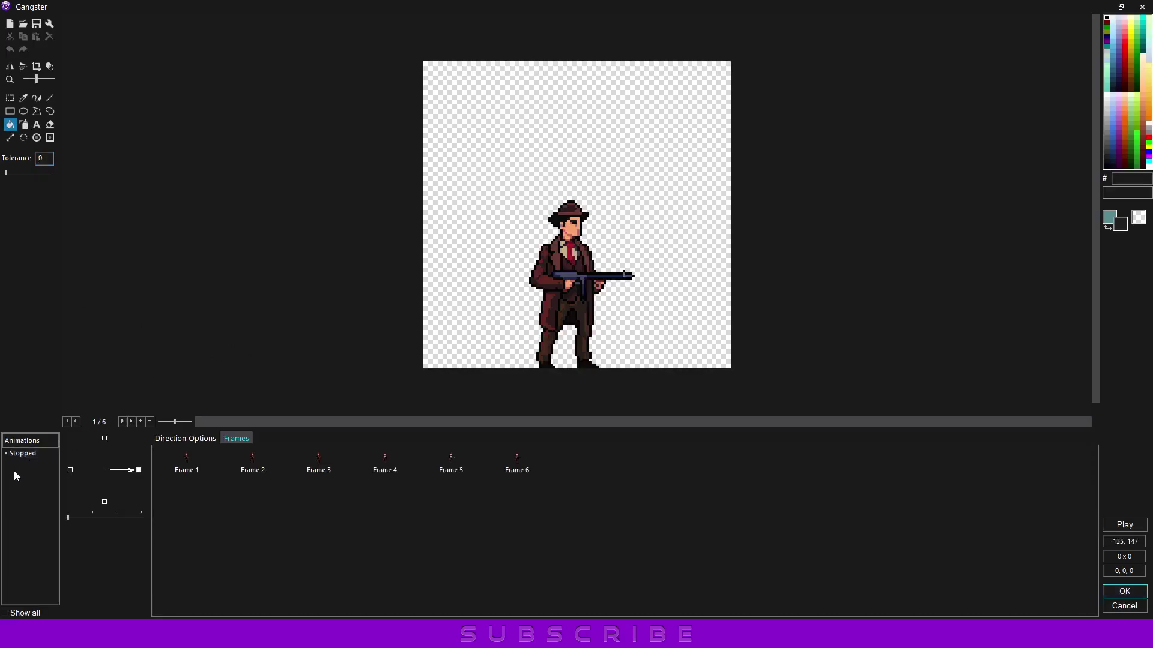
{"action": "right_click", "coordinate": [17, 473]}
{"action": "left_click", "coordinate": [26, 481]}
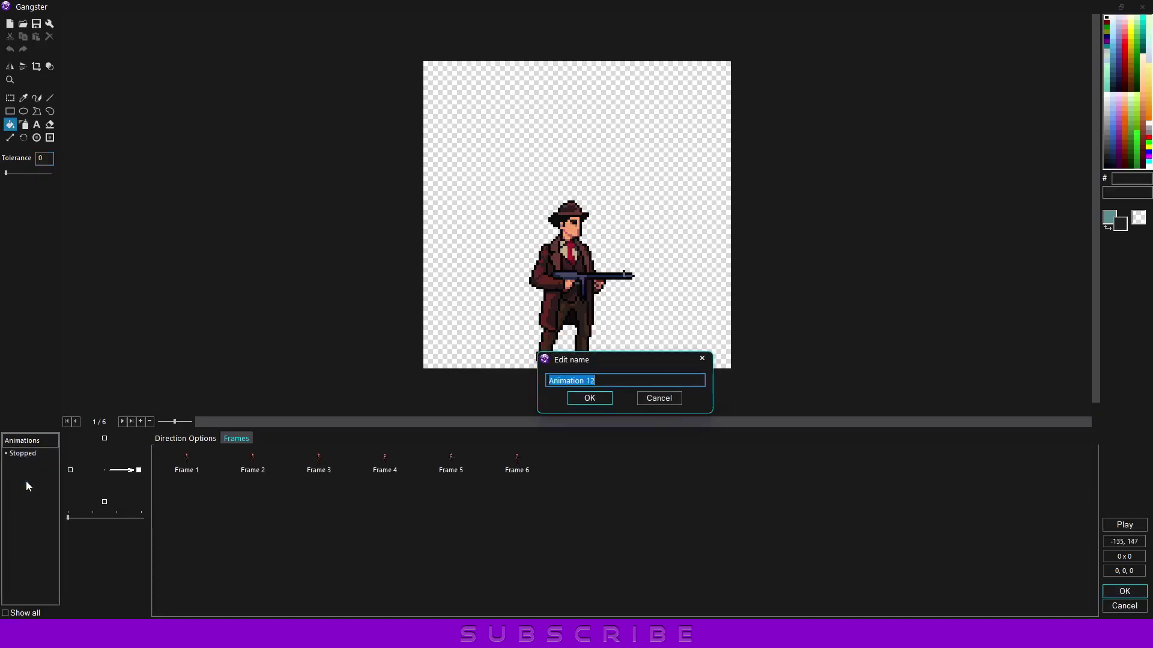
{"action": "key", "text": "BackSpace"}
{"action": "key", "text": "Return"}
Step: Copy the Stopped animation's frames into Idle and delete Stopped
{"action": "left_click", "coordinate": [22, 453]}
{"action": "right_click", "coordinate": [32, 455]}
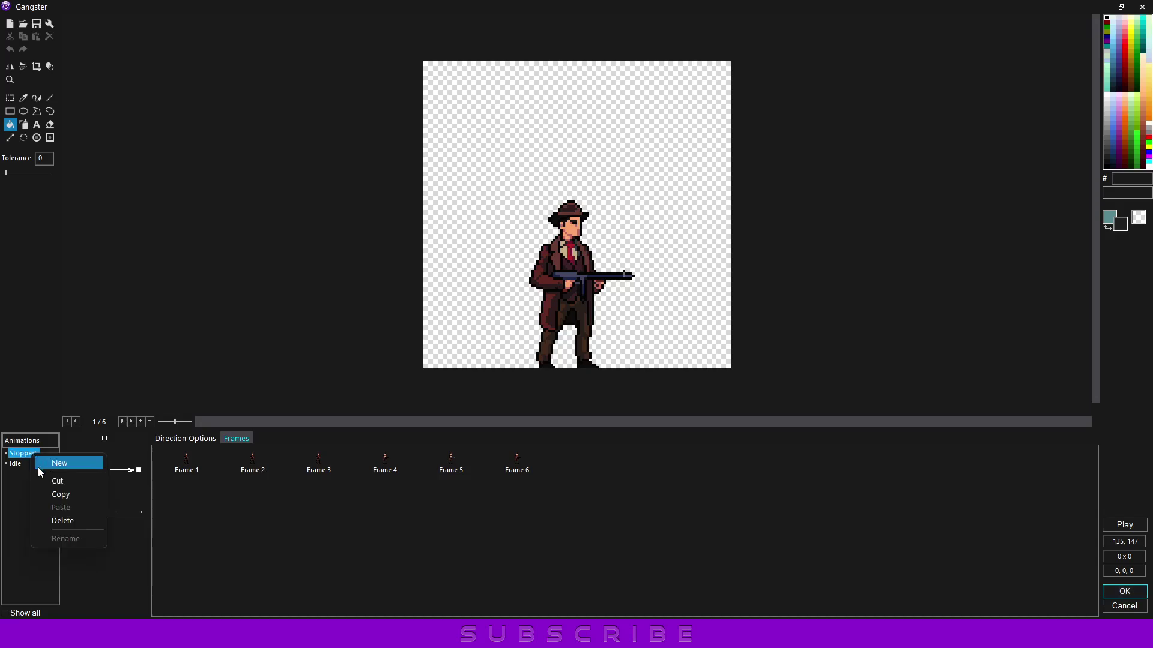
{"action": "left_click", "coordinate": [16, 472]}
{"action": "right_click", "coordinate": [16, 470]}
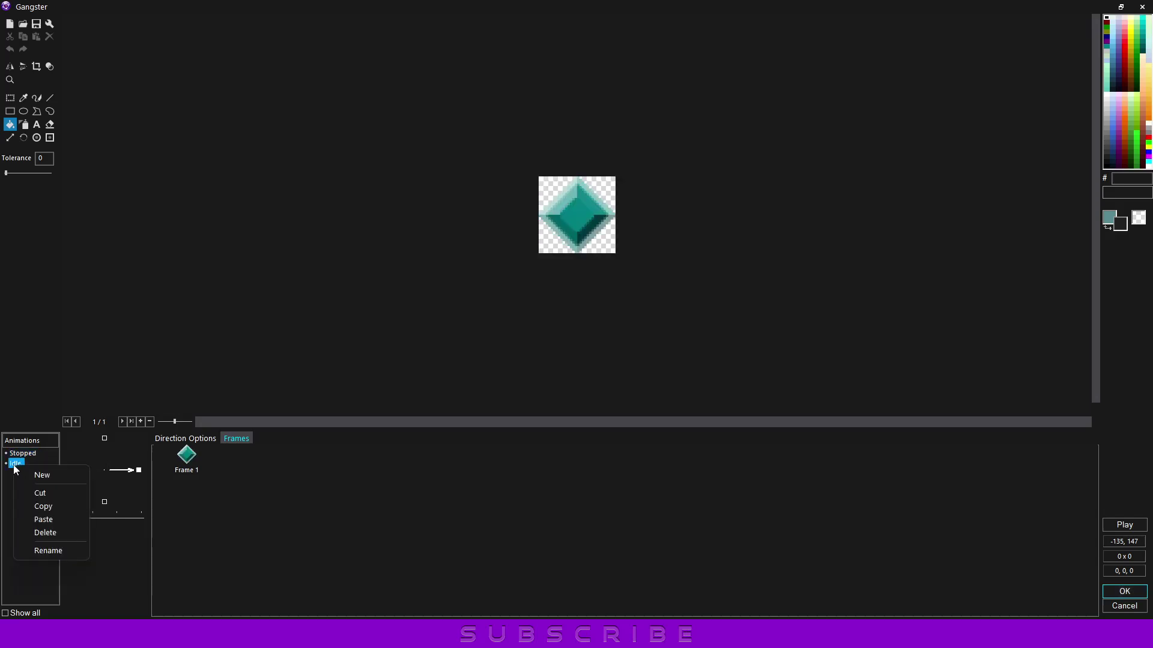
{"action": "left_click", "coordinate": [26, 519]}
{"action": "right_click", "coordinate": [27, 454]}
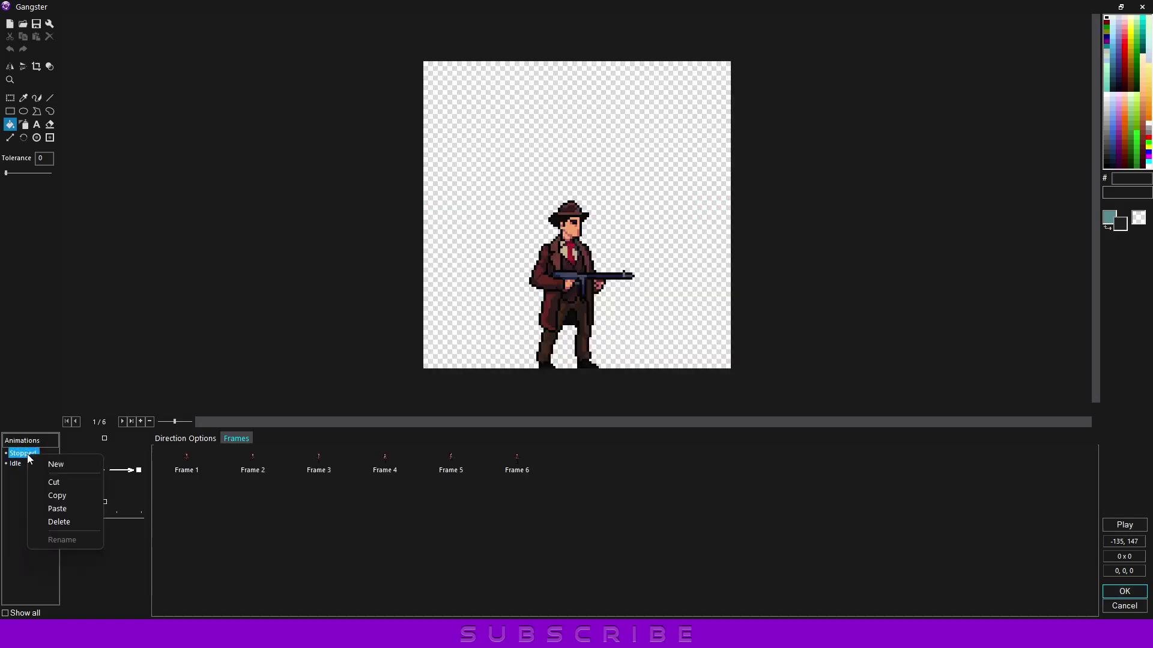
{"action": "left_click", "coordinate": [41, 518]}
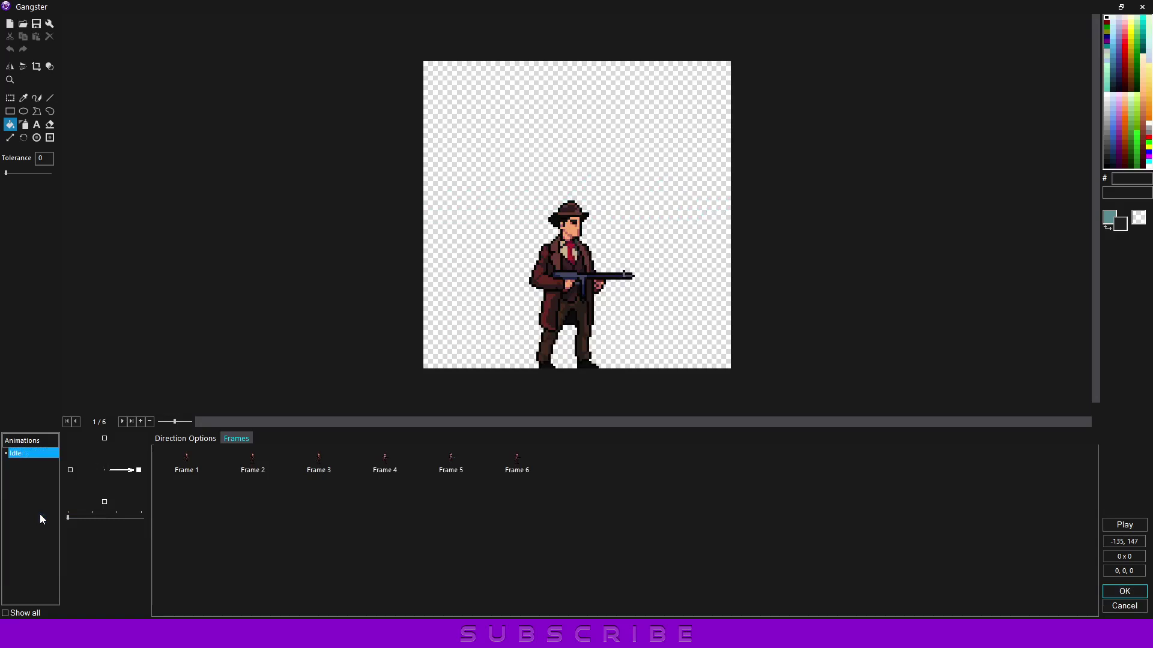
Step: Add an empty Walk animation and close the sprite editor with OK
{"action": "right_click", "coordinate": [16, 472]}
{"action": "left_click", "coordinate": [28, 483]}
{"action": "type", "text": "Walk"}
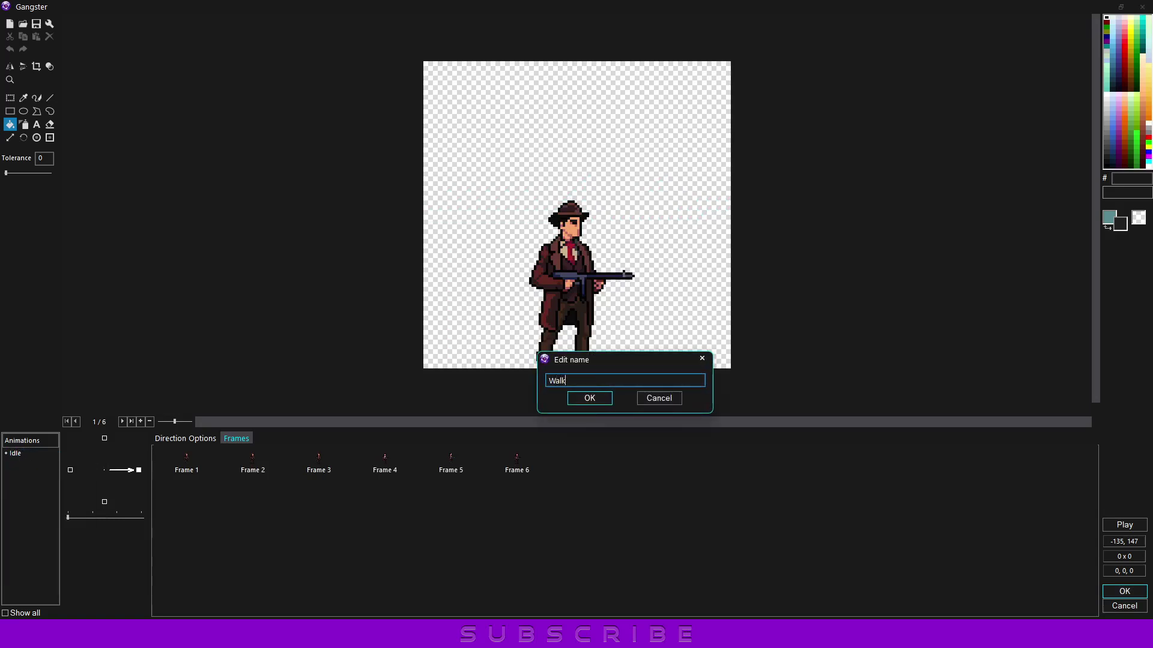
{"action": "key", "text": "Return"}
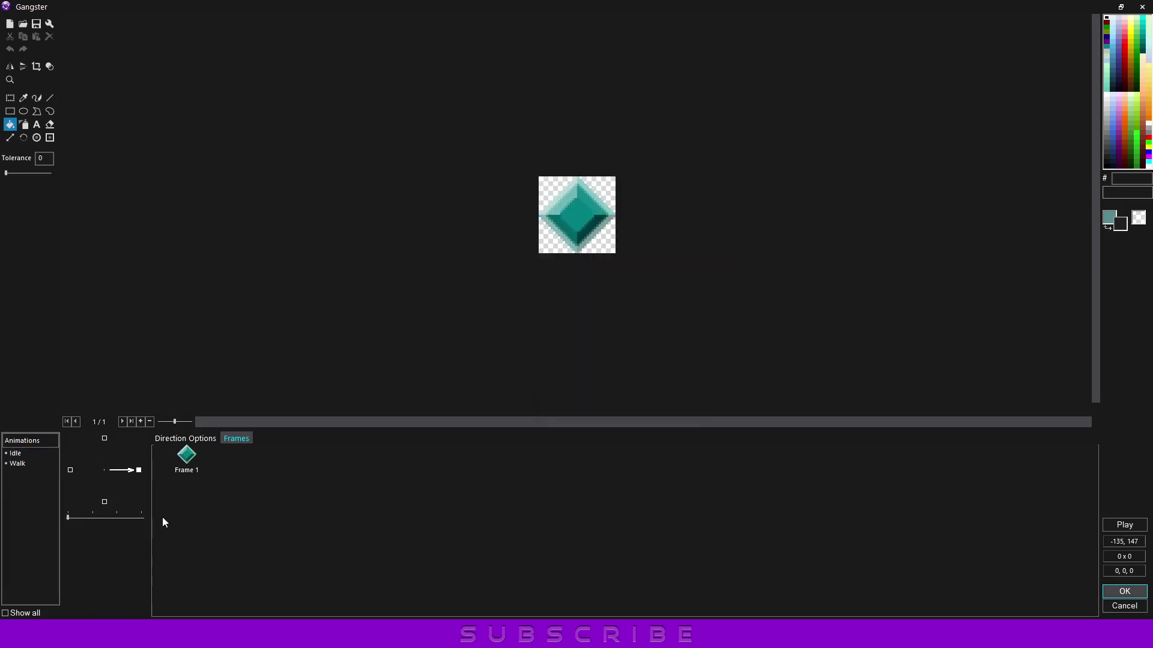
{"action": "left_click", "coordinate": [1108, 592]}
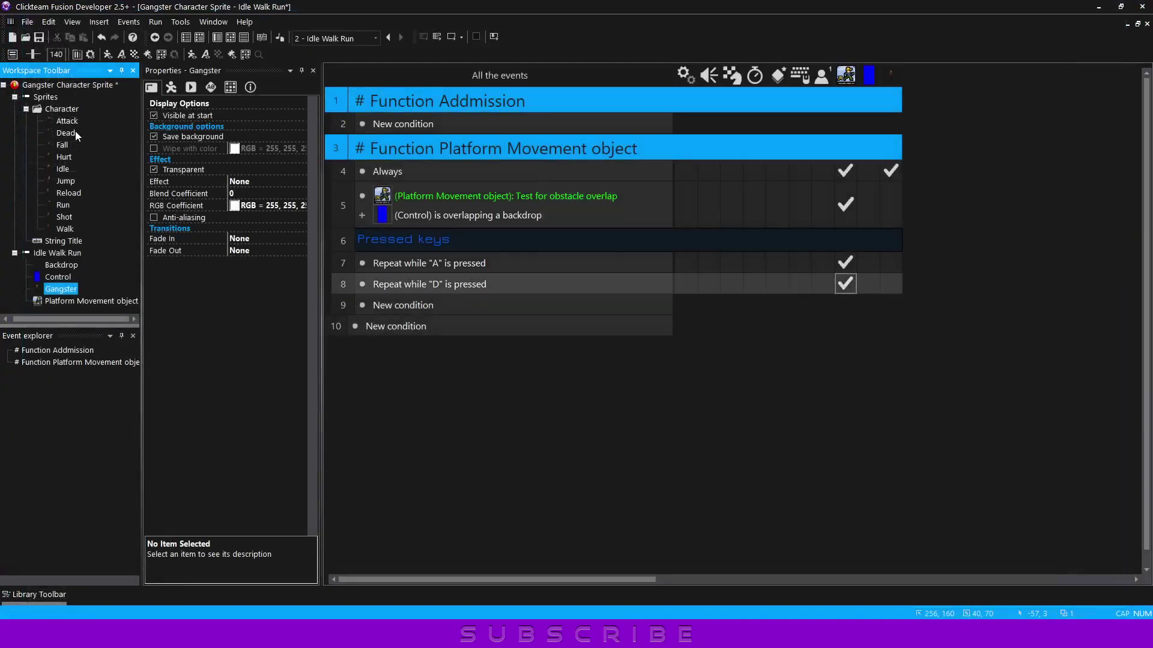
Step: Copy the Walk sprite's ten frames and paste them into the Gangster's Walk animation
{"action": "double_click", "coordinate": [65, 231]}
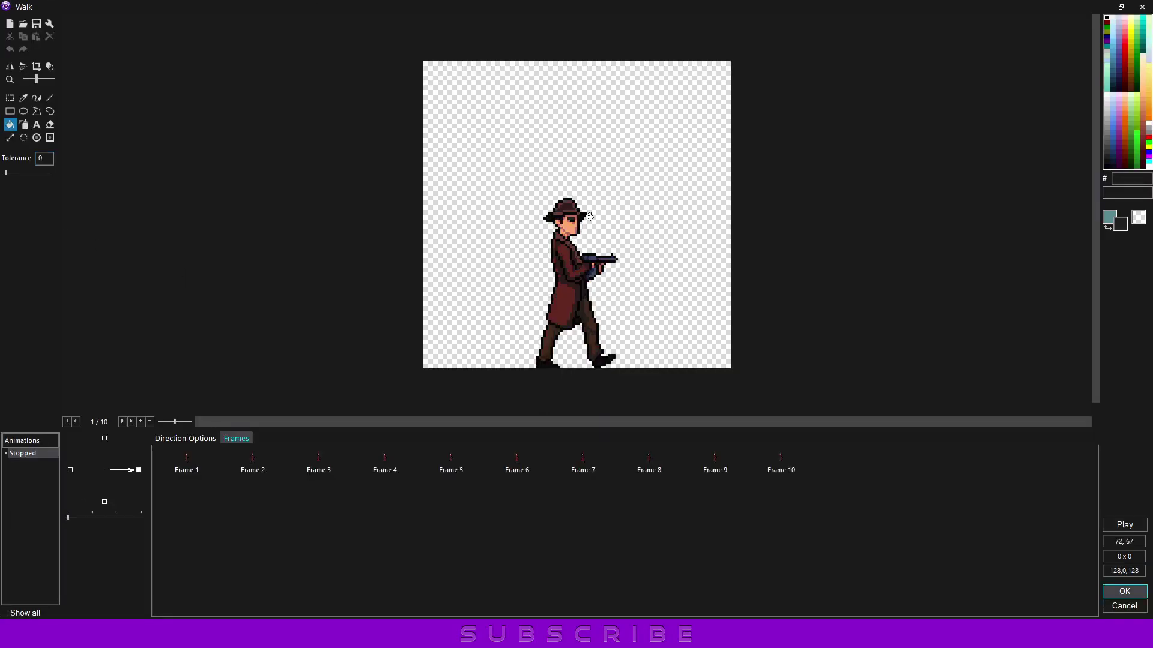
{"action": "right_click", "coordinate": [20, 455]}
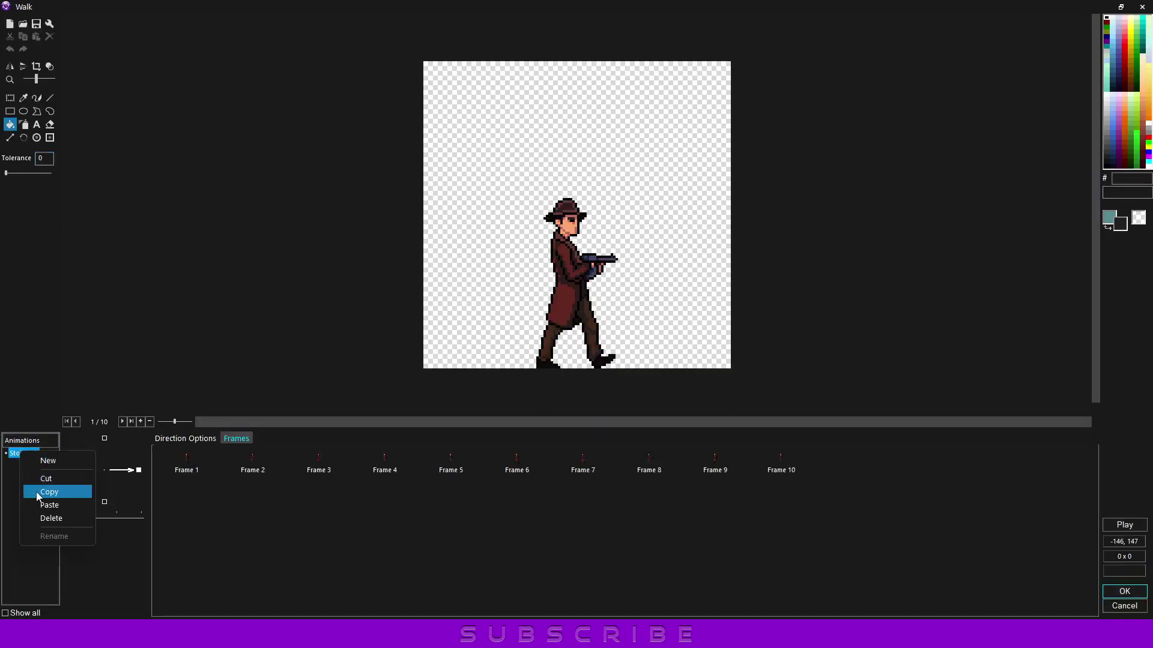
{"action": "left_click", "coordinate": [59, 491]}
{"action": "left_click", "coordinate": [1104, 592]}
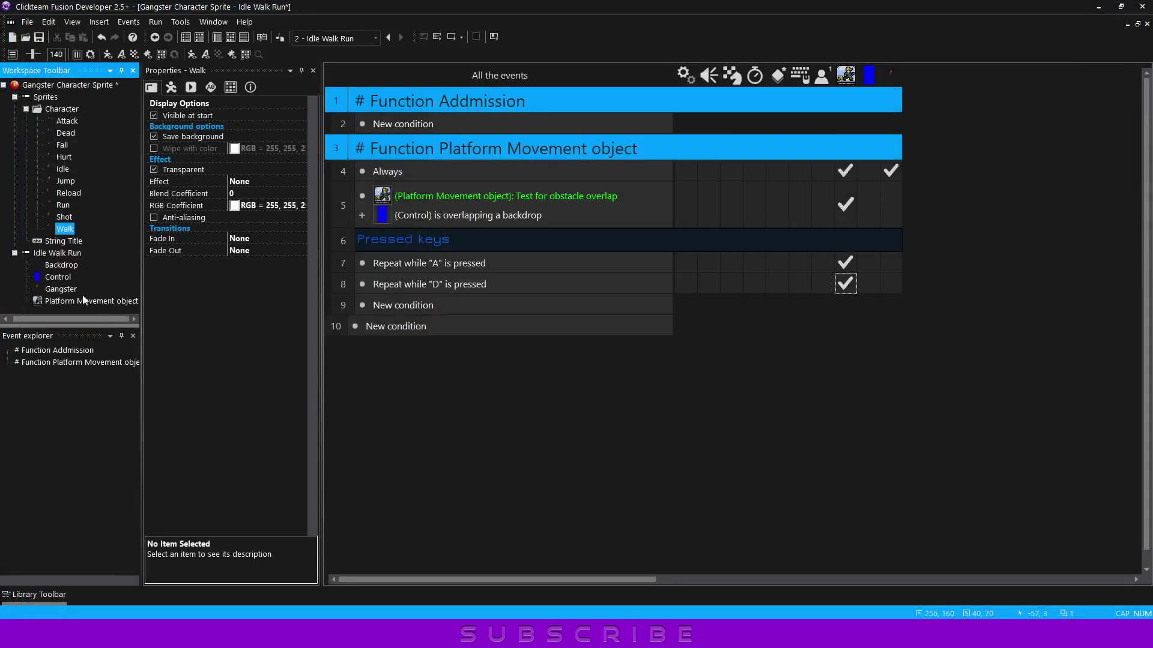
{"action": "double_click", "coordinate": [61, 289]}
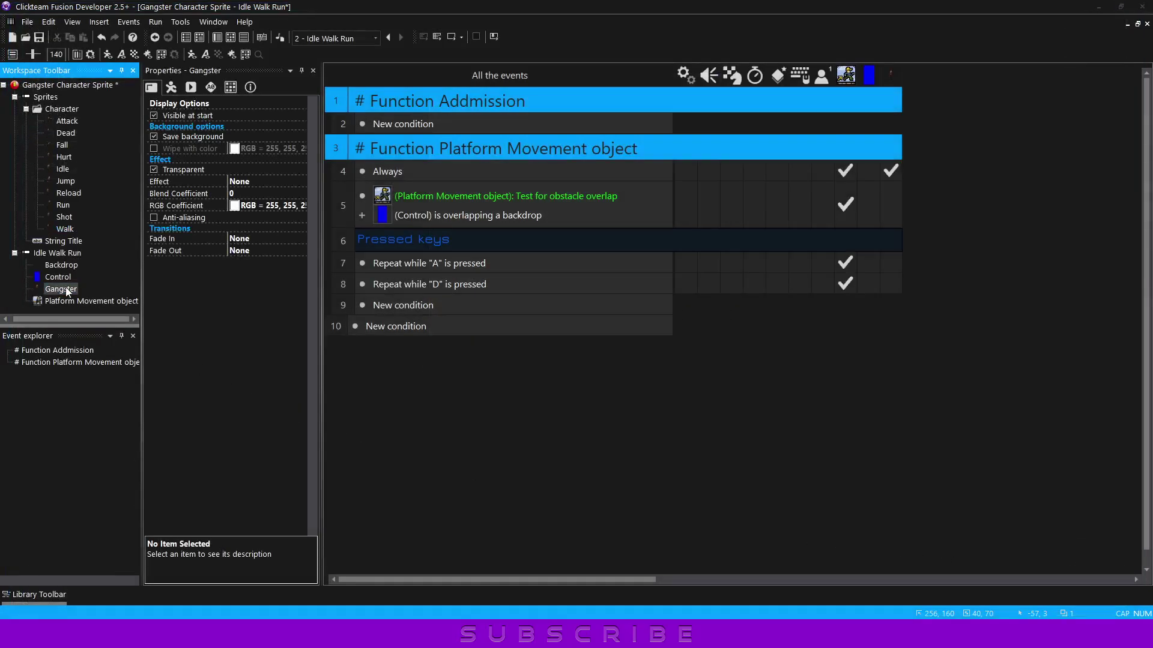
{"action": "right_click", "coordinate": [16, 463]}
{"action": "left_click", "coordinate": [48, 518]}
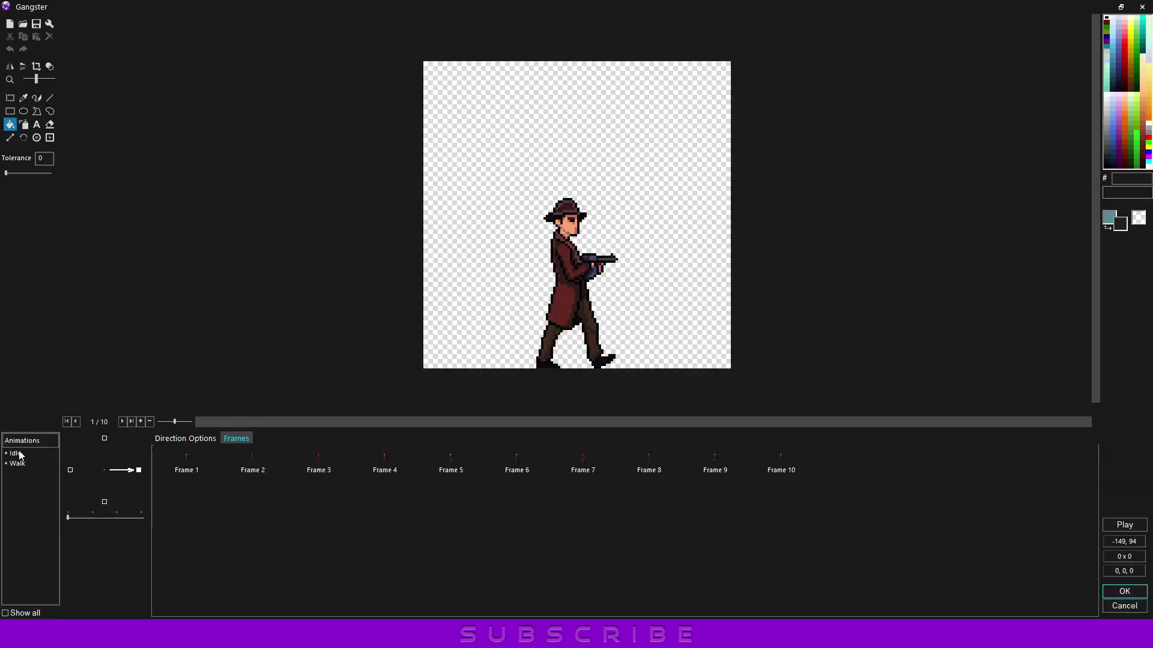
{"action": "left_click", "coordinate": [1124, 591]}
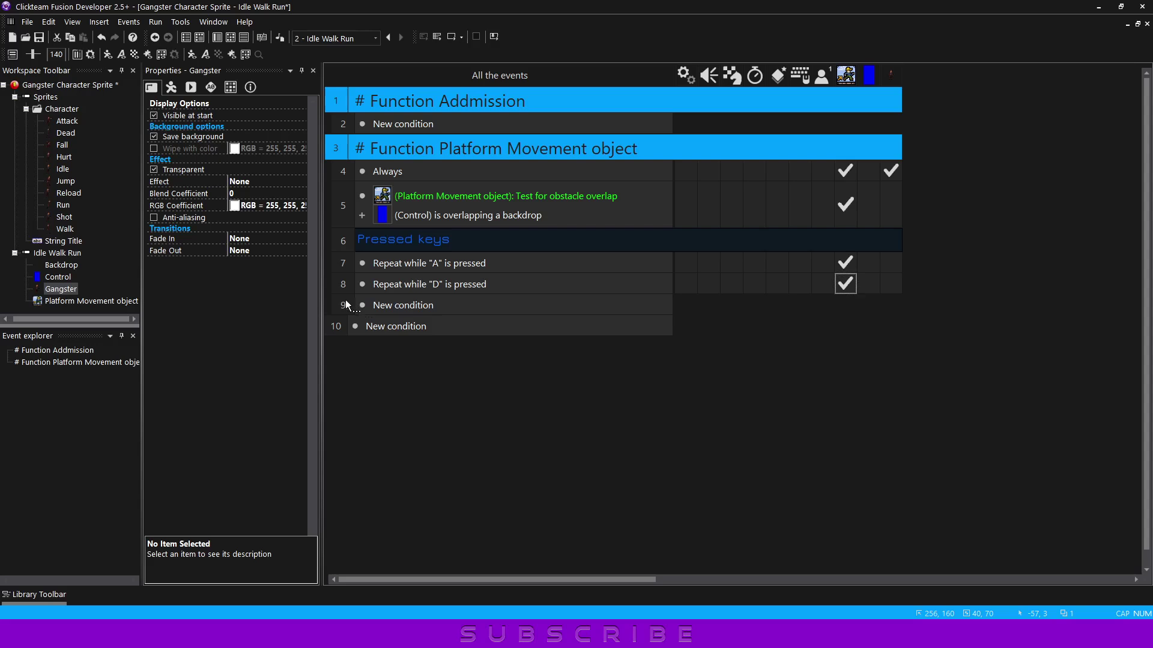
Step: Add an event with 'standing on ground' and 'object is moving' conditions above Pressed keys
{"action": "left_click", "coordinate": [403, 305]}
{"action": "left_click", "coordinate": [459, 334]}
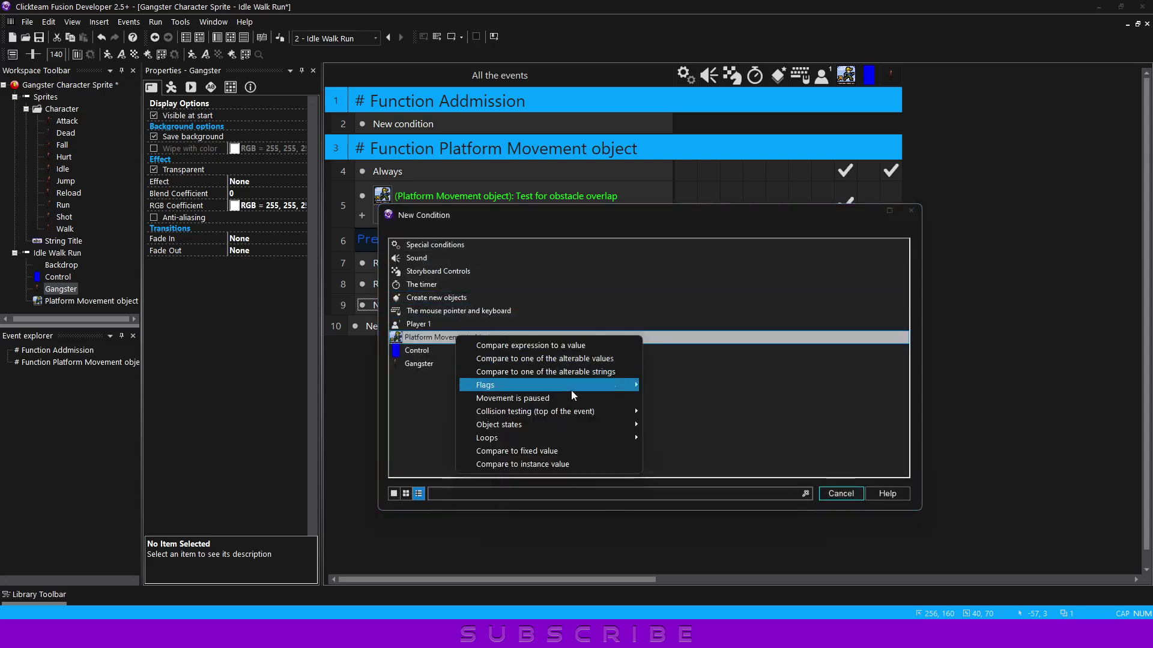
{"action": "mouse_move", "coordinate": [613, 422]}
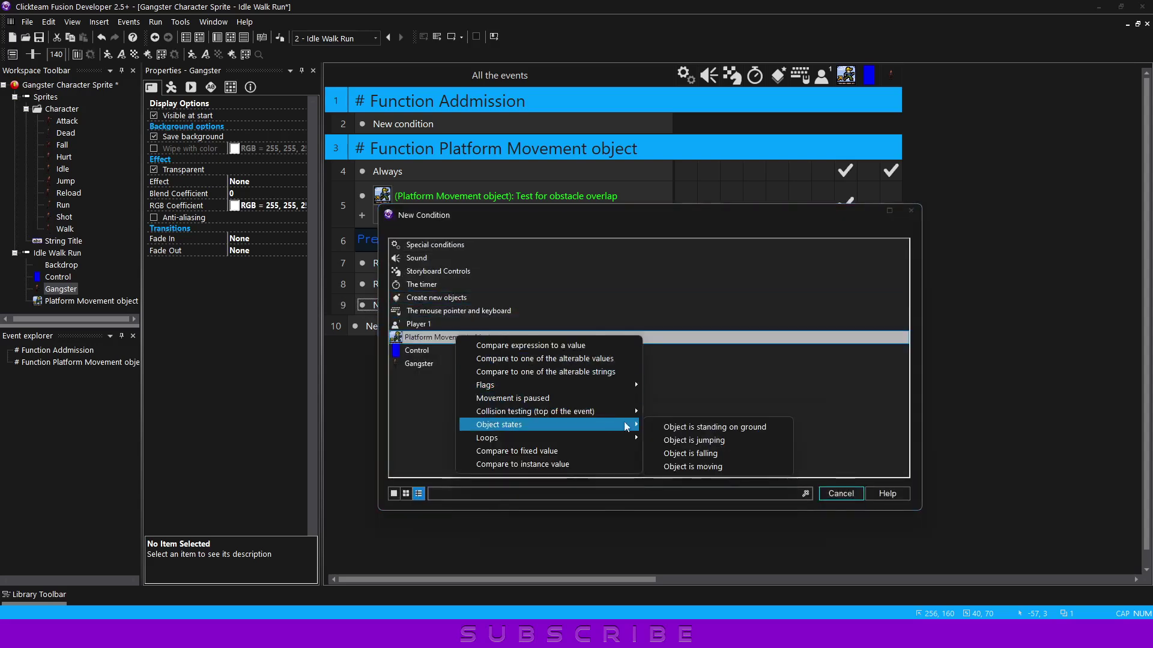
{"action": "left_click", "coordinate": [706, 426]}
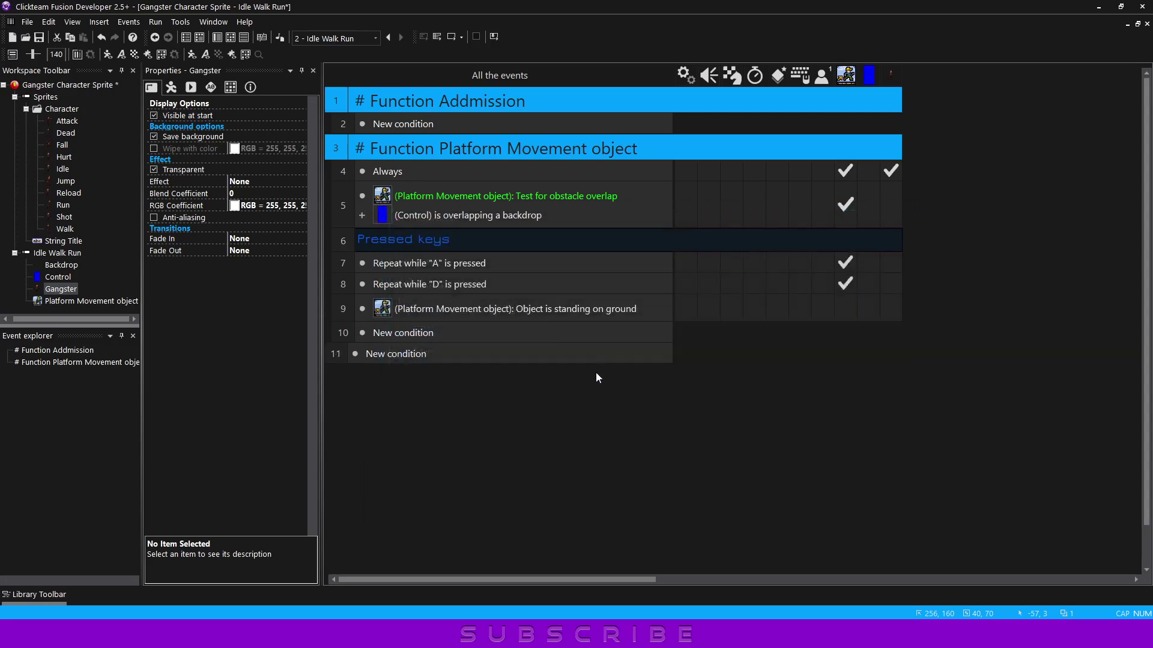
{"action": "right_click", "coordinate": [524, 309]}
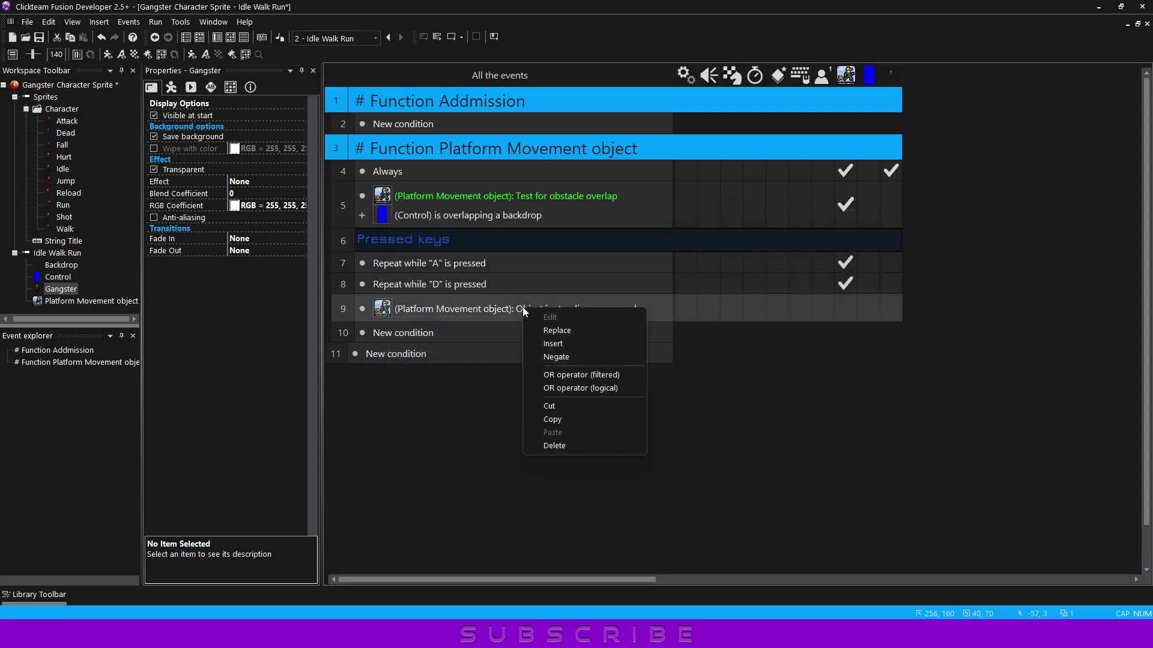
{"action": "left_click", "coordinate": [549, 343]}
{"action": "left_click", "coordinate": [548, 340]}
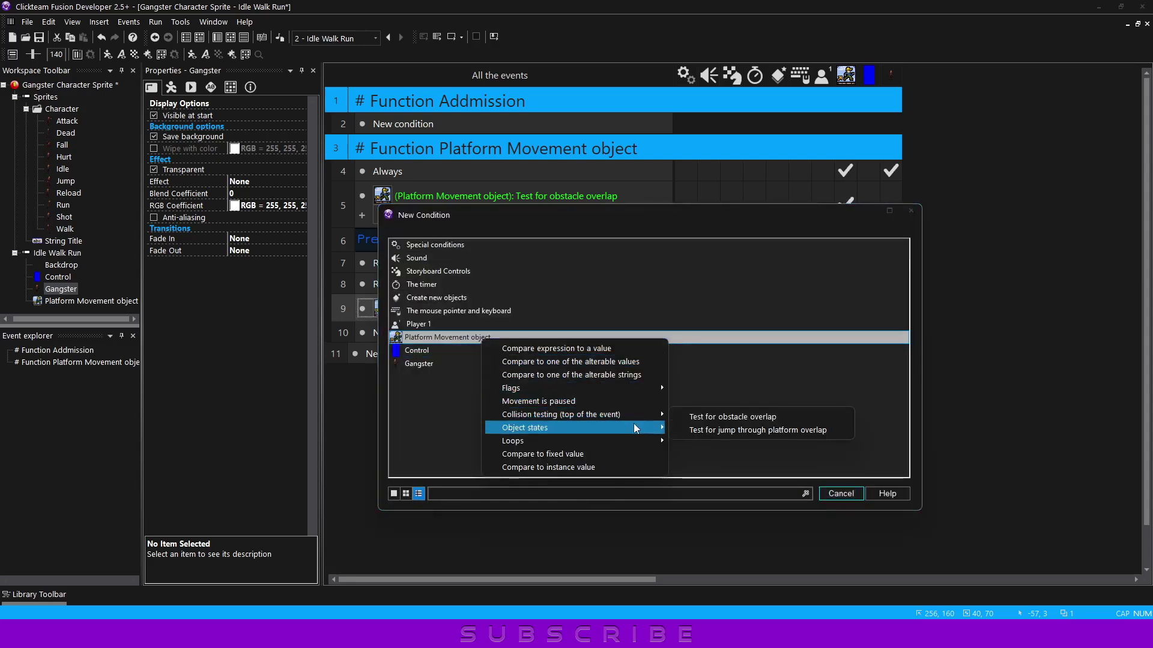
{"action": "mouse_move", "coordinate": [653, 428]}
{"action": "left_click", "coordinate": [718, 470]}
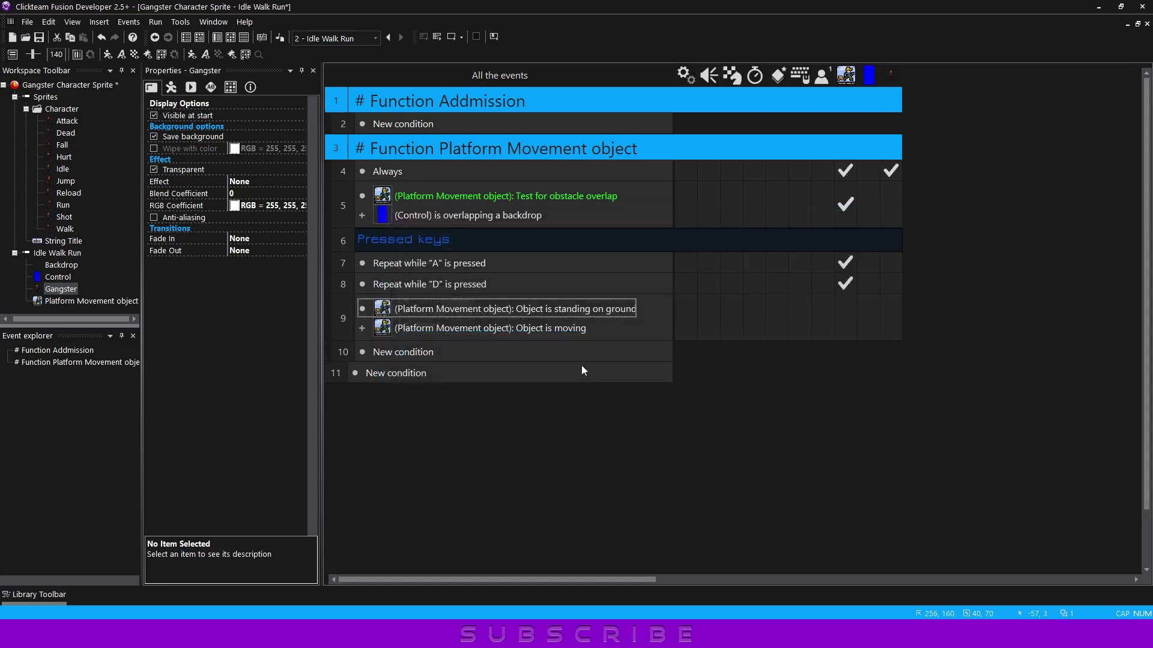
{"action": "left_click_drag", "start_coordinate": [344, 317], "coordinate": [344, 239]}
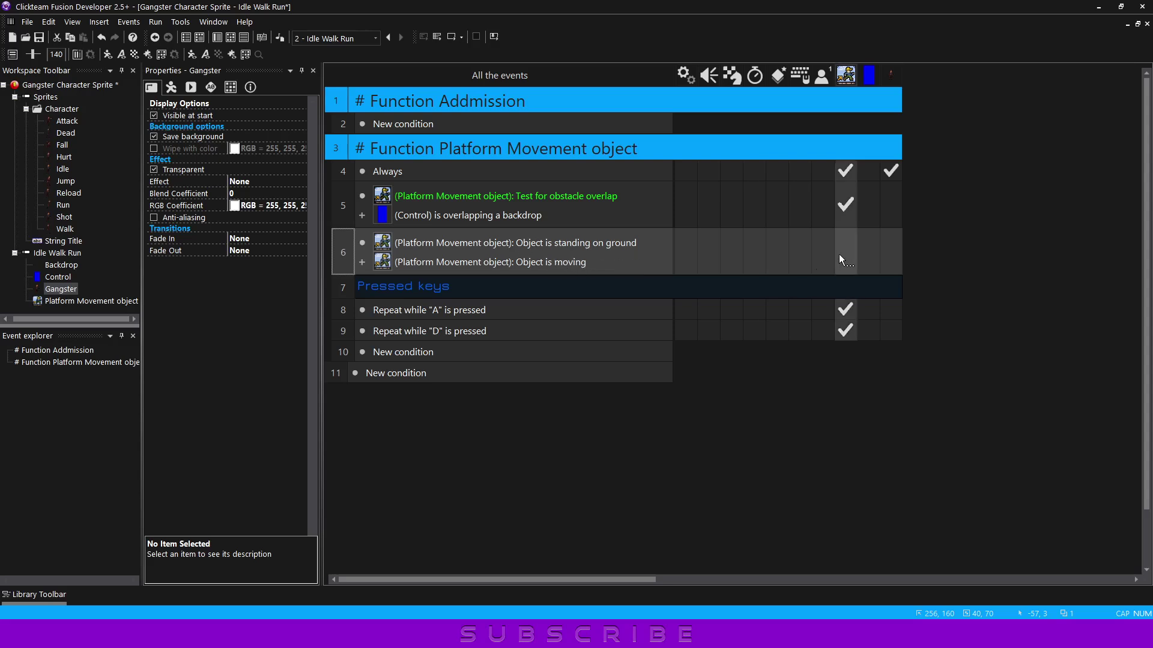
Step: Duplicate event 6 and negate its moving condition so it means not moving
{"action": "left_click", "coordinate": [341, 255]}
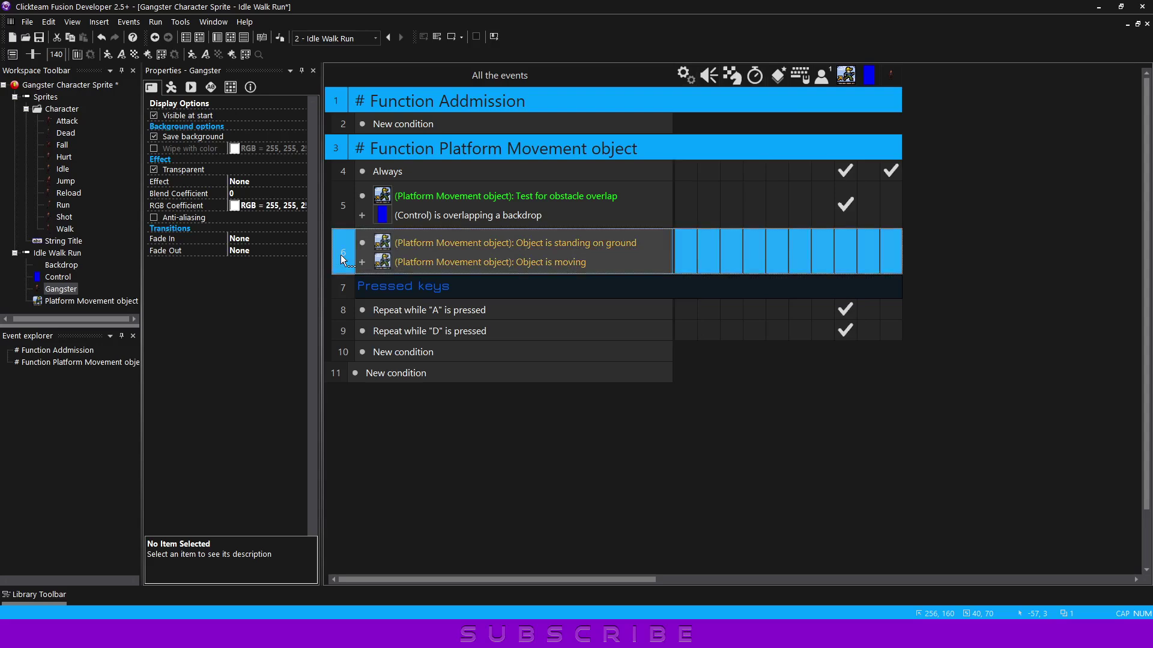
{"action": "key", "text": "ctrl+c"}
{"action": "key", "text": "ctrl+v"}
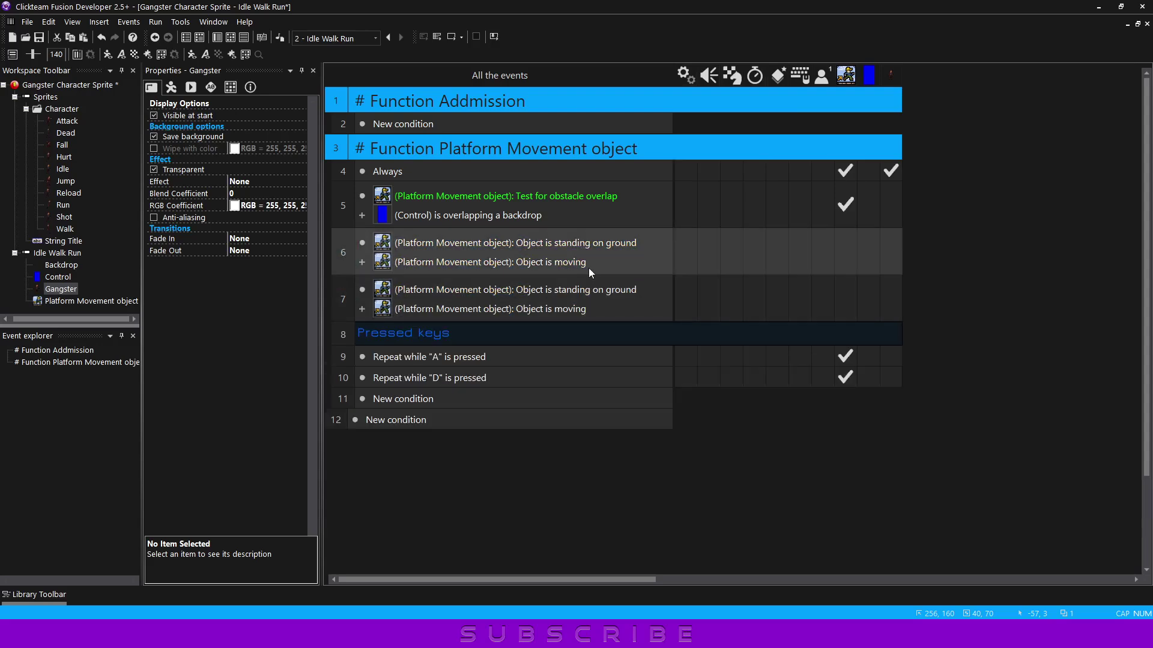
{"action": "right_click", "coordinate": [552, 263]}
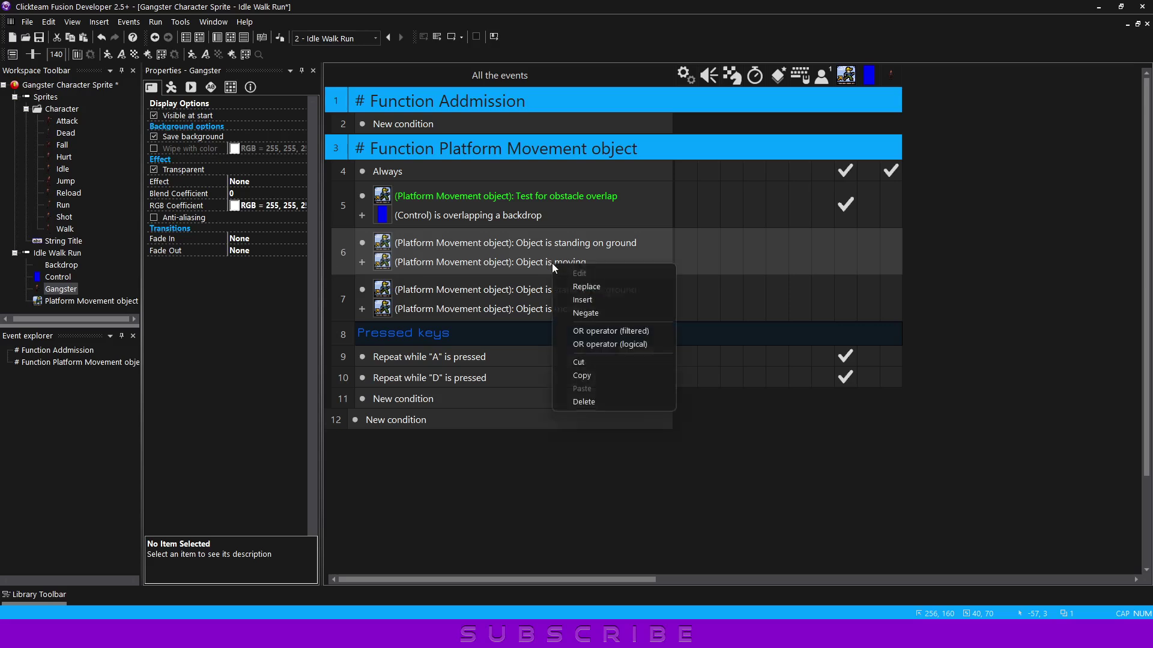
{"action": "left_click", "coordinate": [578, 312]}
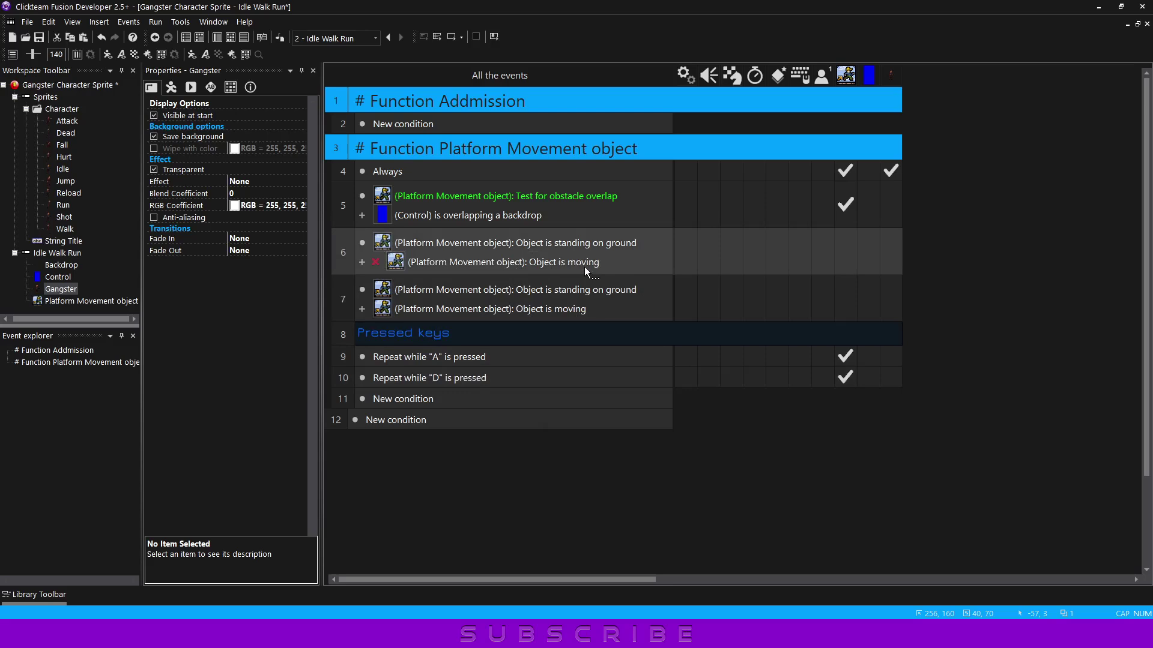
Step: Set the Gangster's animation sequence to Idle in event 6 and Walk in event 7
{"action": "left_click", "coordinate": [894, 252]}
{"action": "mouse_move", "coordinate": [945, 308]}
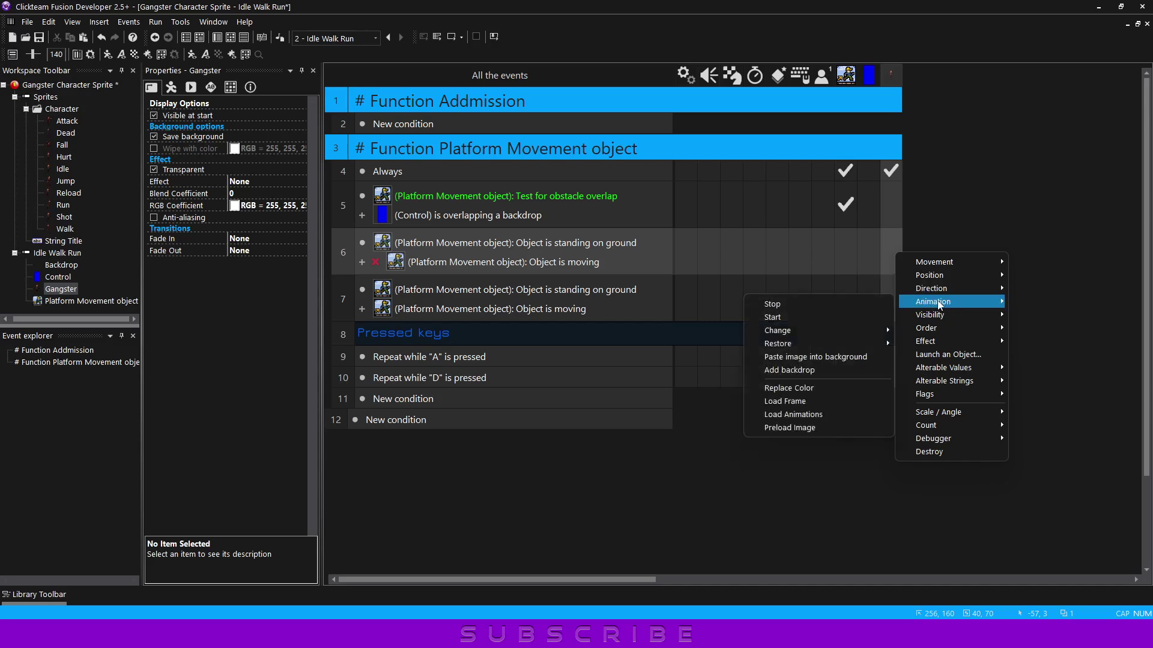
{"action": "mouse_move", "coordinate": [849, 331]}
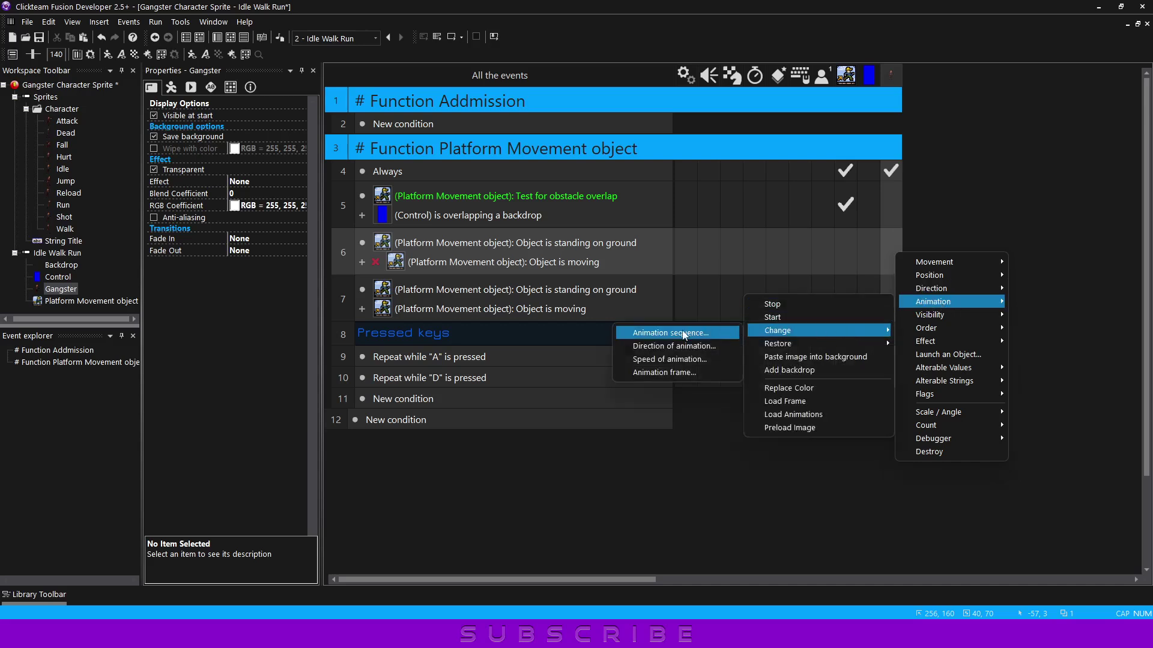
{"action": "left_click", "coordinate": [725, 332]}
{"action": "left_click", "coordinate": [610, 221]}
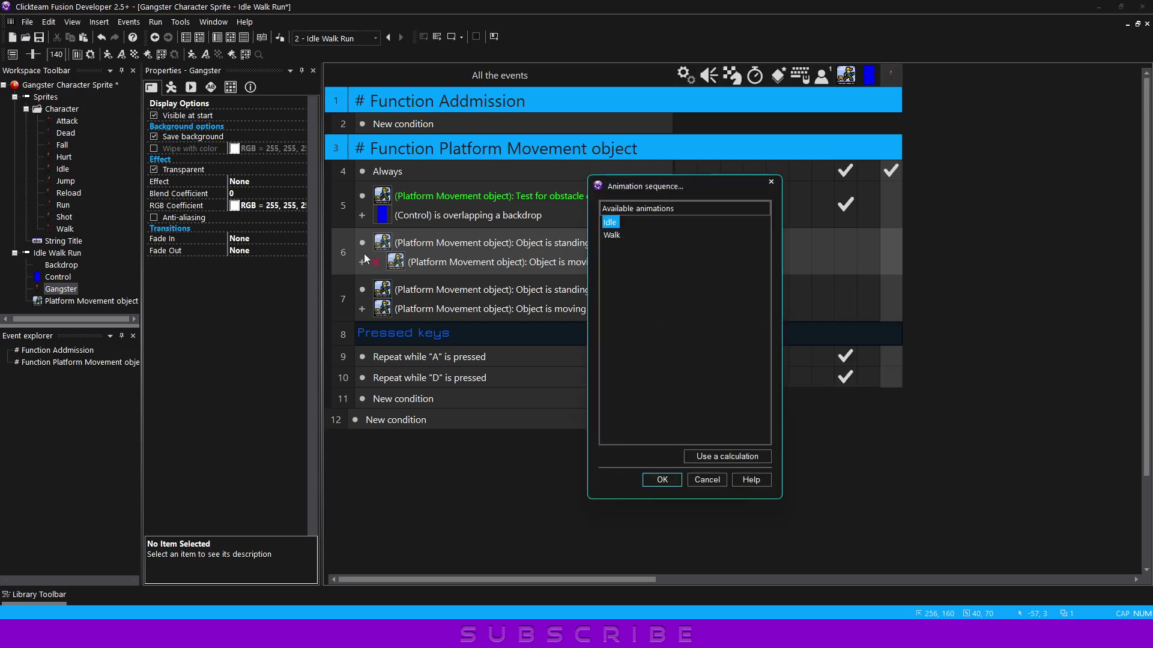
{"action": "left_click", "coordinate": [663, 478]}
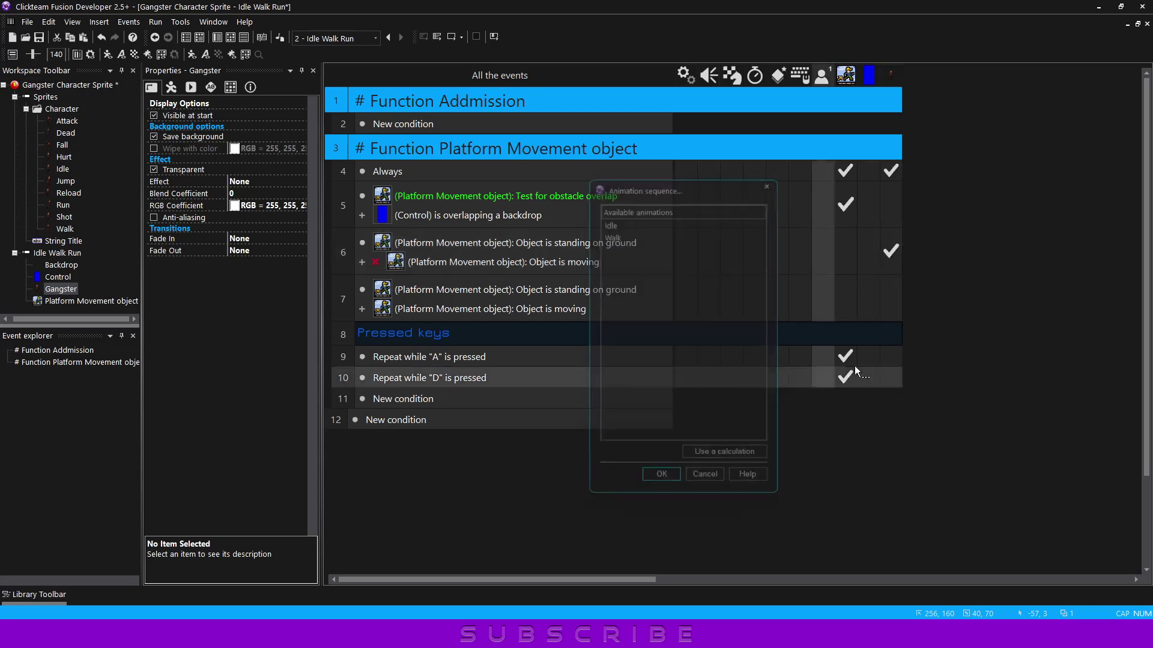
{"action": "left_click", "coordinate": [889, 290]}
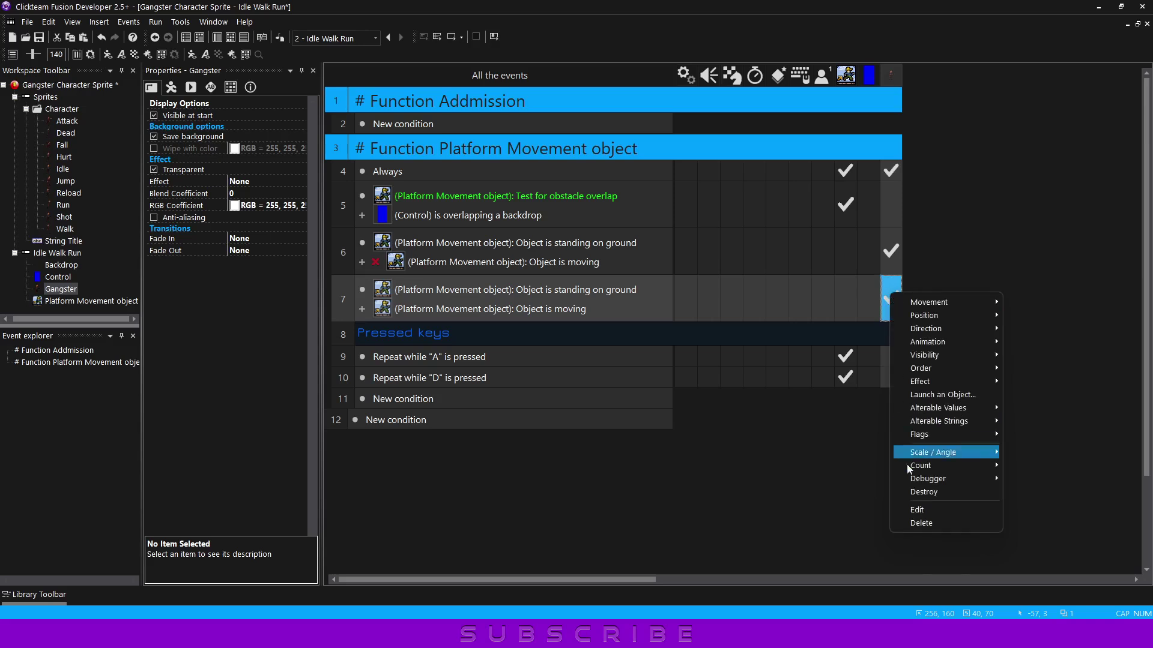
{"action": "left_click", "coordinate": [958, 510]}
{"action": "double_click", "coordinate": [614, 235]}
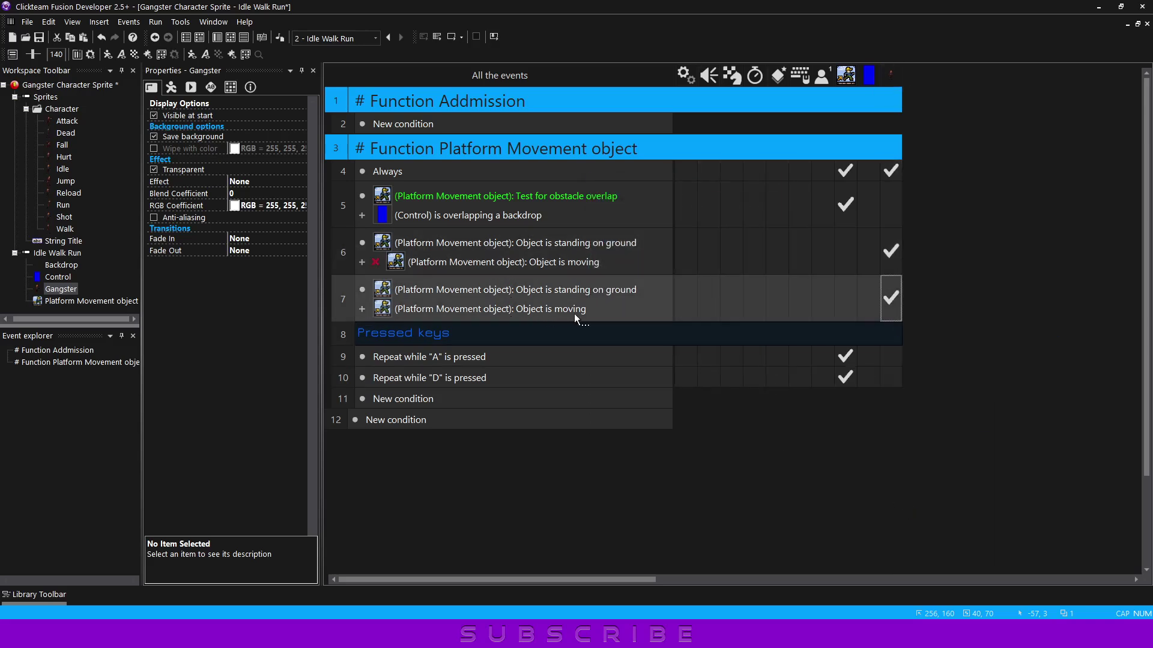
Step: Test-run the frame, walking the gangster right, left, then right again
{"action": "mouse_move", "coordinate": [899, 255]}
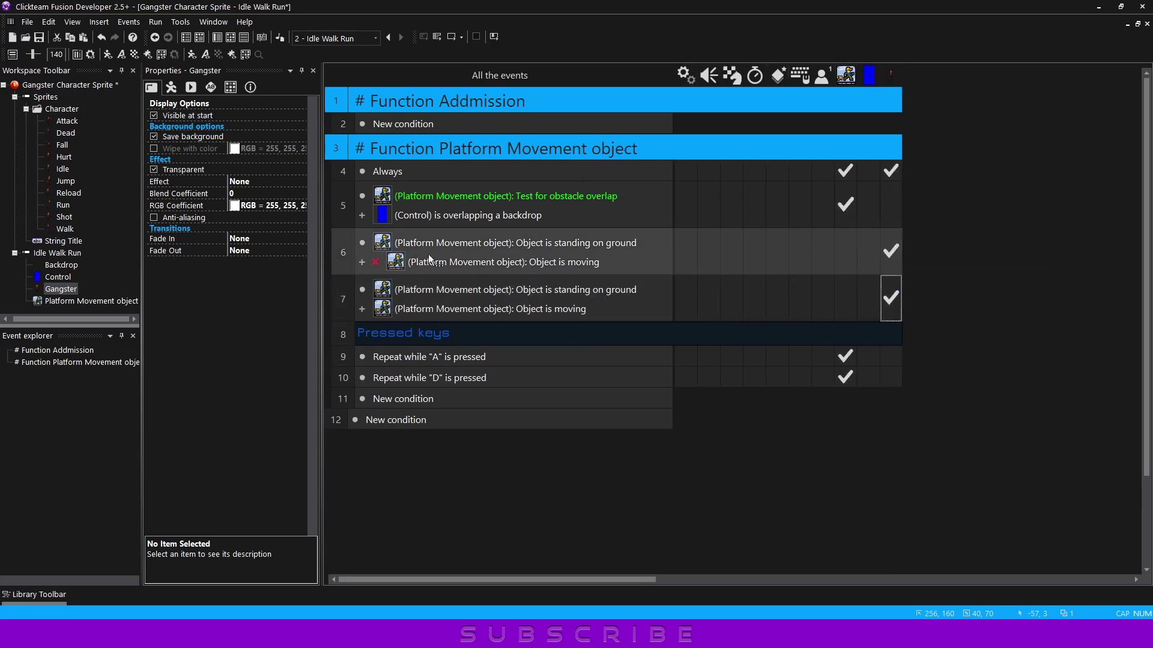
{"action": "key", "text": "F7"}
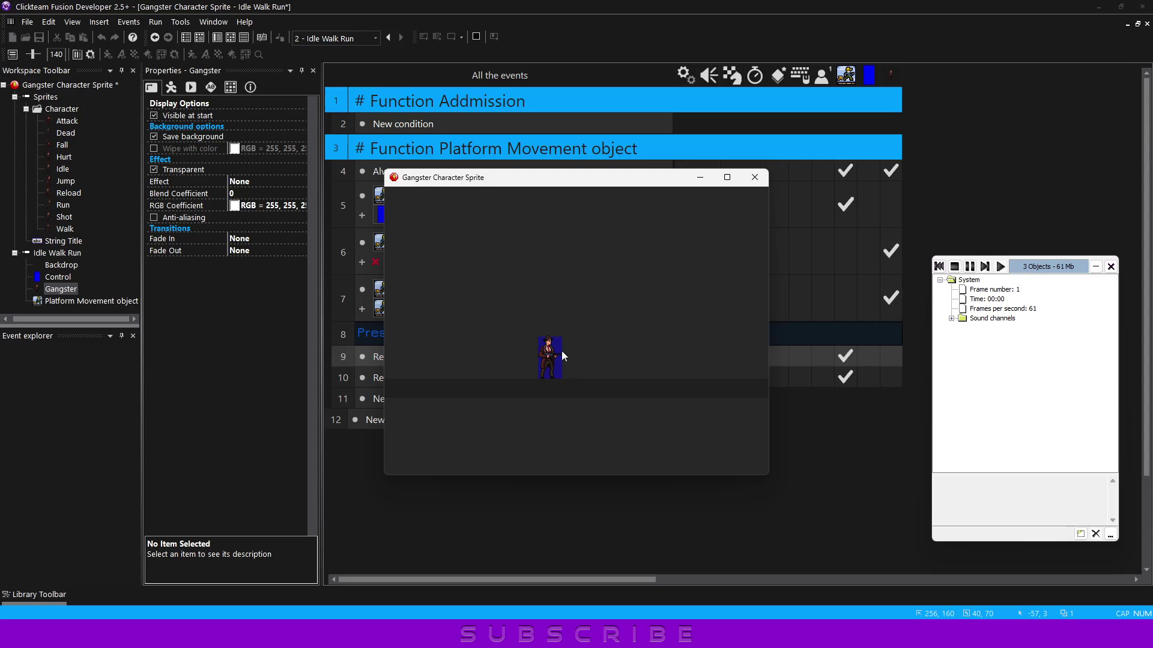
{"action": "key", "text": "d"}
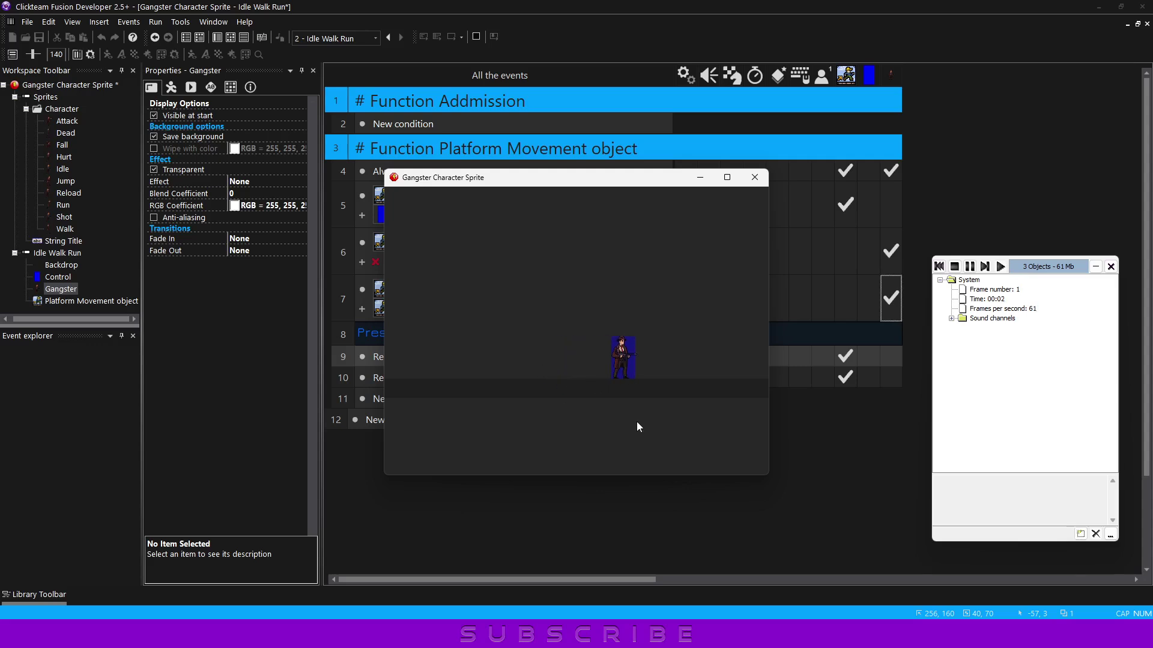
{"action": "key", "text": "Right"}
{"action": "key", "text": "Left"}
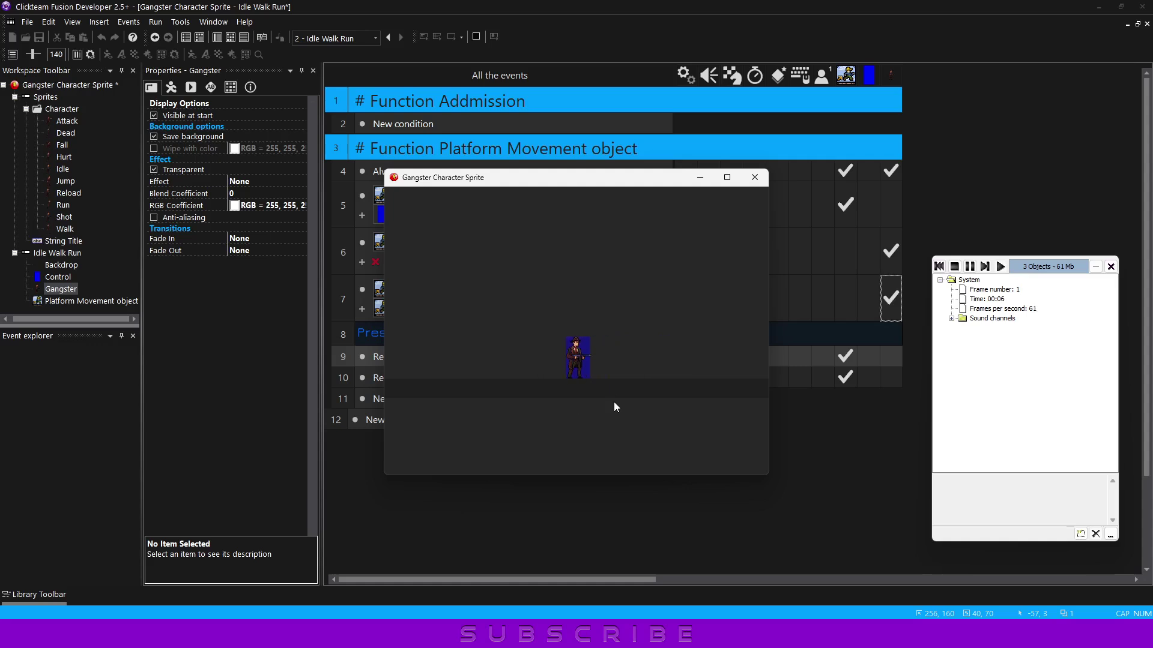
{"action": "key", "text": "Right"}
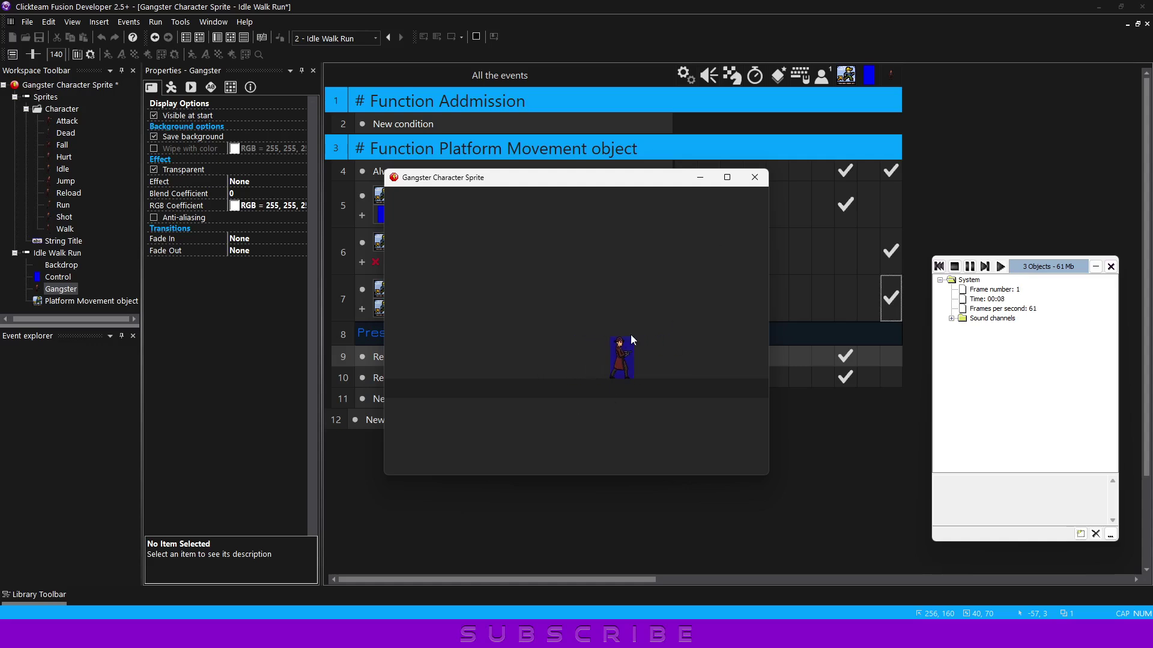
Step: Close the test run and open the Gangster's animation editor to review Idle and Walk
{"action": "left_click", "coordinate": [754, 177]}
{"action": "double_click", "coordinate": [60, 289]}
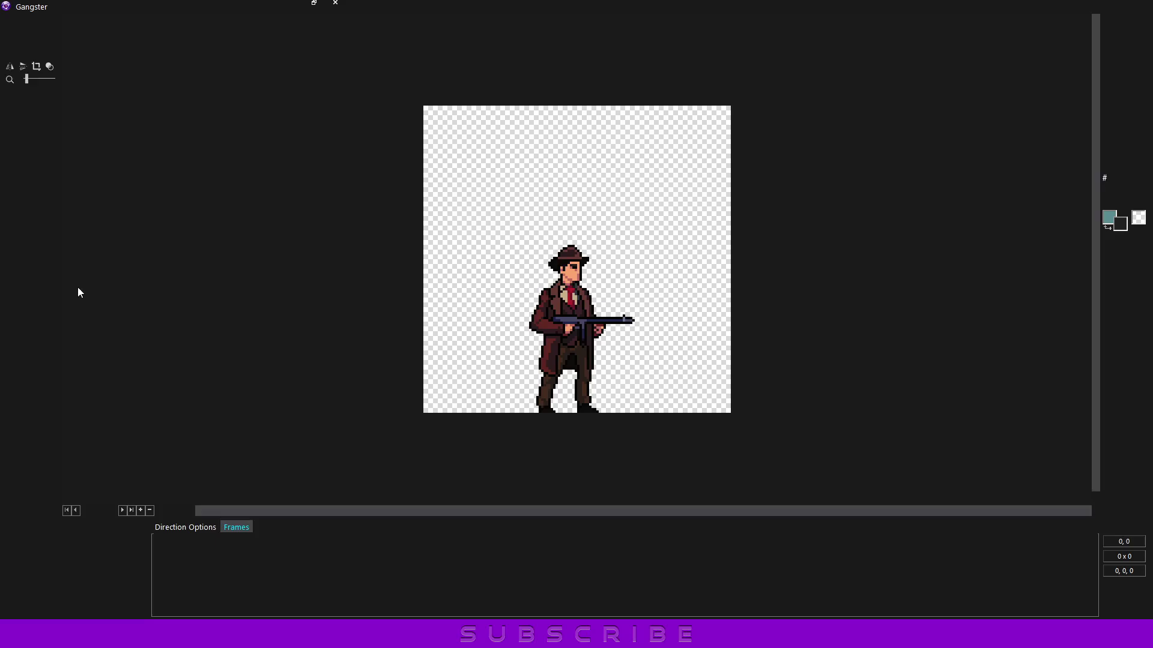
{"action": "left_click", "coordinate": [21, 455]}
{"action": "left_click", "coordinate": [17, 464]}
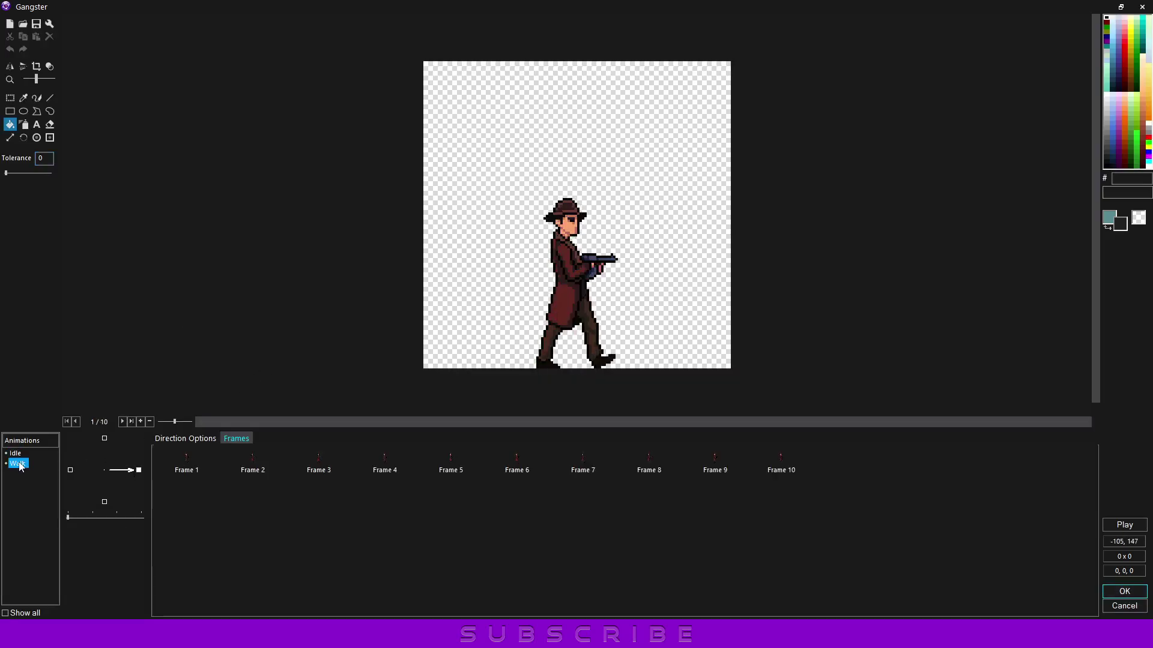
{"action": "left_click", "coordinate": [15, 454]}
{"action": "left_click", "coordinate": [71, 470]}
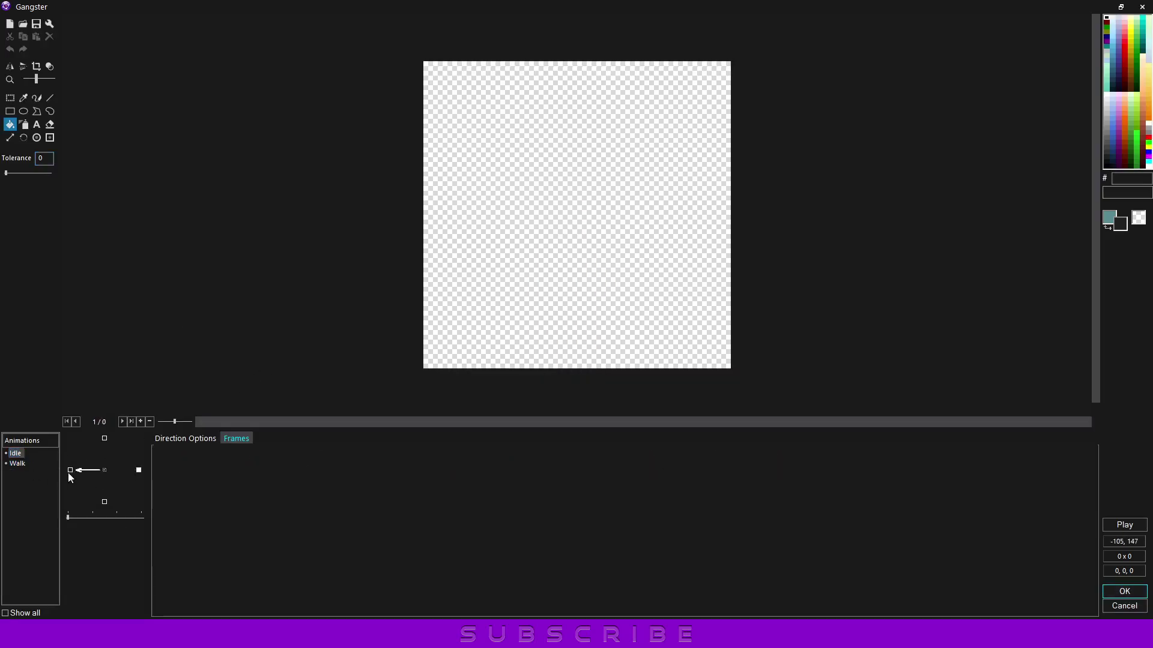
{"action": "left_click", "coordinate": [40, 464]}
{"action": "left_click", "coordinate": [16, 454]}
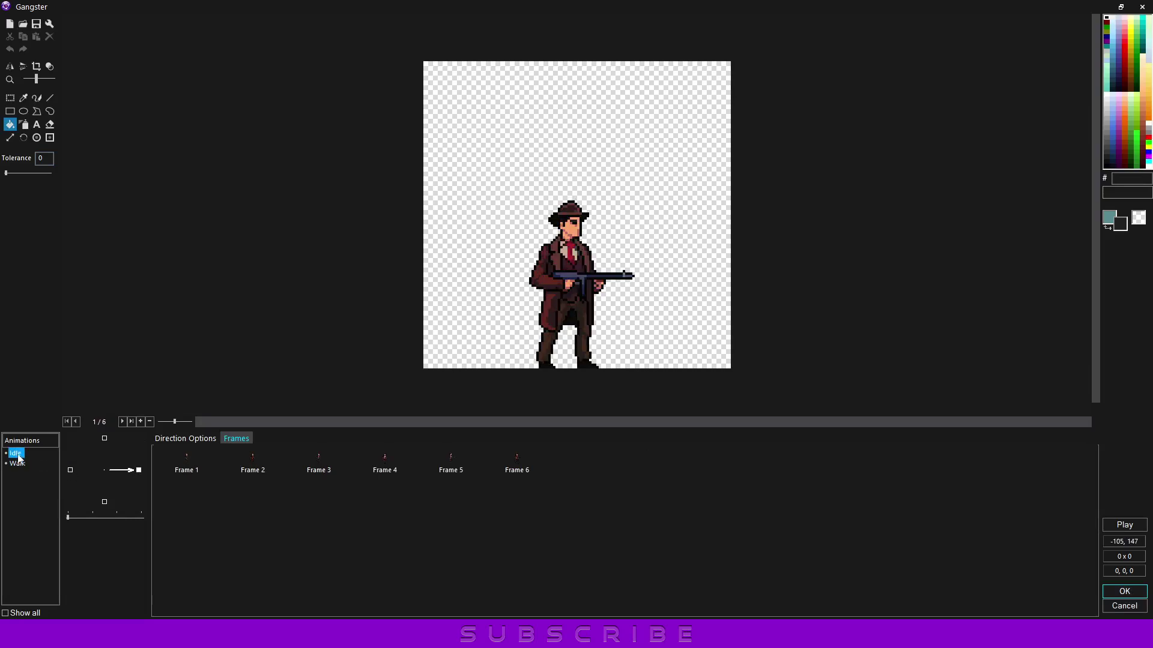
Step: Copy Idle's right-facing frames into its left direction and flip them horizontally
{"action": "right_click", "coordinate": [138, 475]}
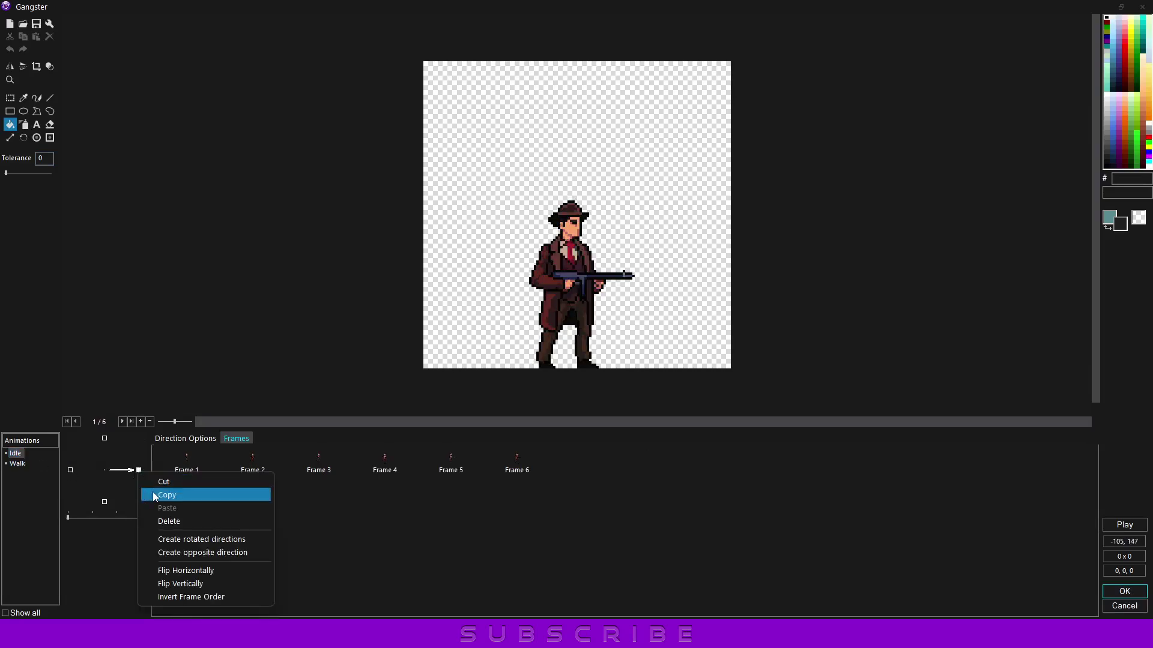
{"action": "left_click", "coordinate": [153, 492]}
{"action": "right_click", "coordinate": [70, 473]}
{"action": "left_click", "coordinate": [78, 498]}
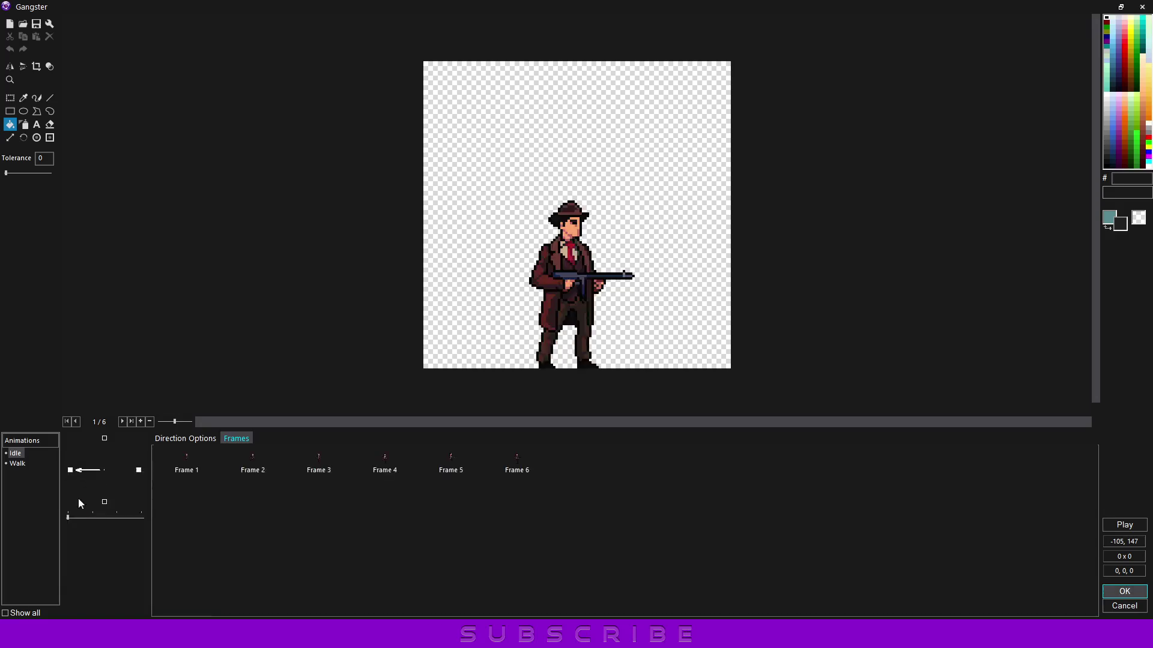
{"action": "right_click", "coordinate": [70, 474]}
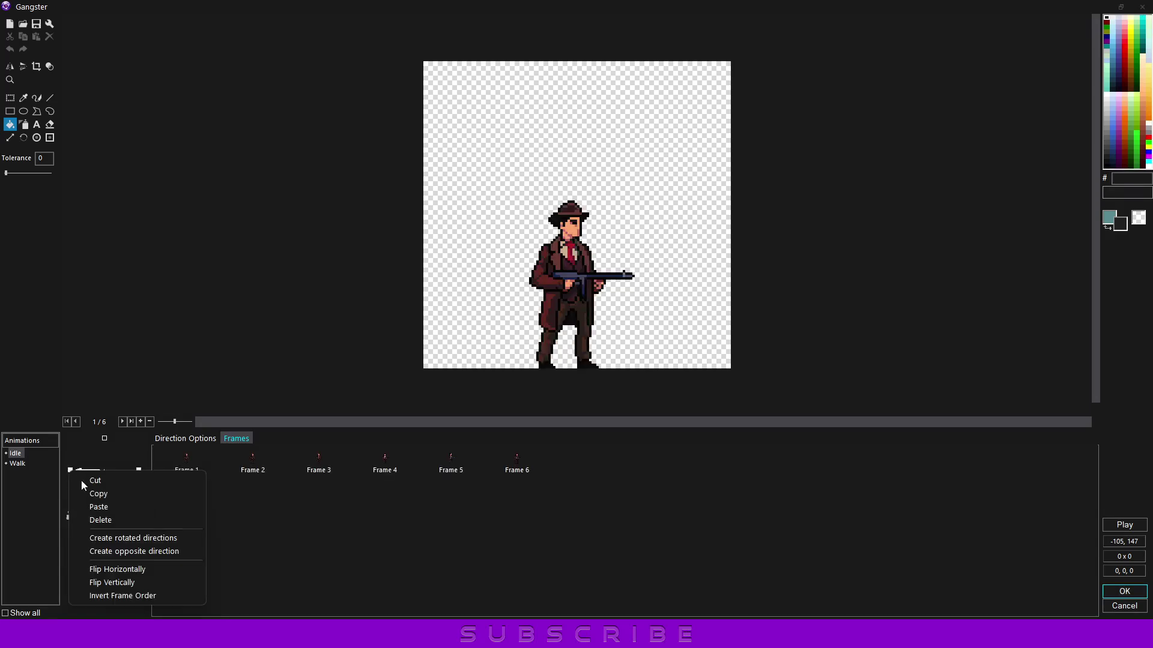
{"action": "left_click", "coordinate": [101, 571]}
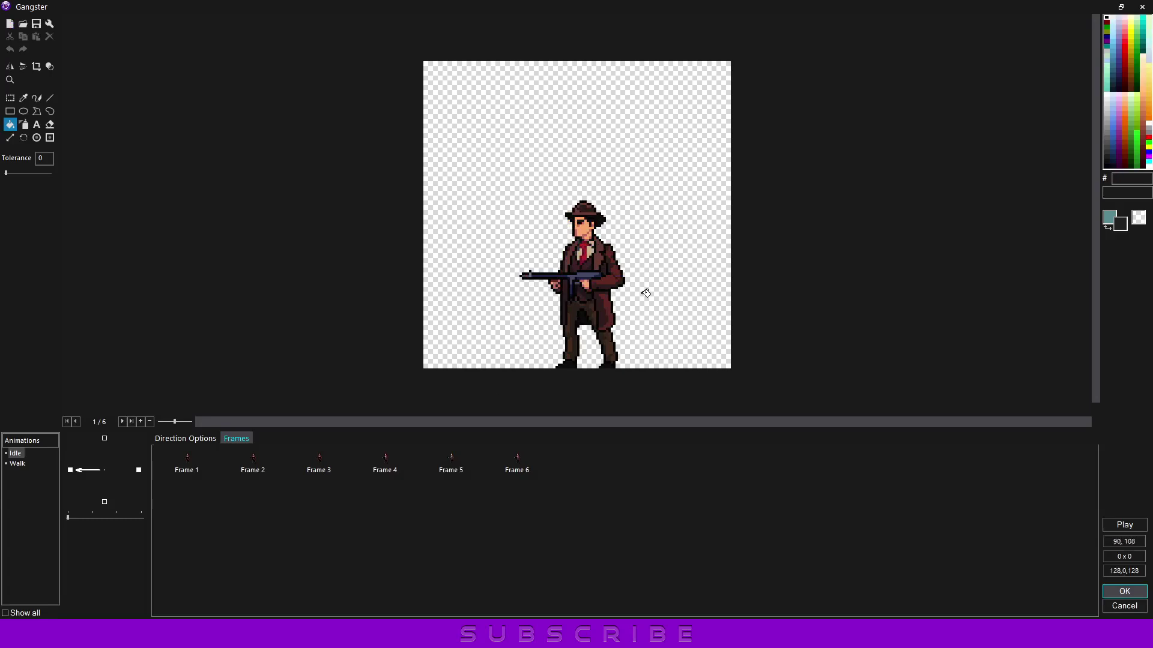
Step: Mirror Walk's right-facing frames into its left direction and apply the changes
{"action": "left_click", "coordinate": [24, 467]}
{"action": "right_click", "coordinate": [139, 475]}
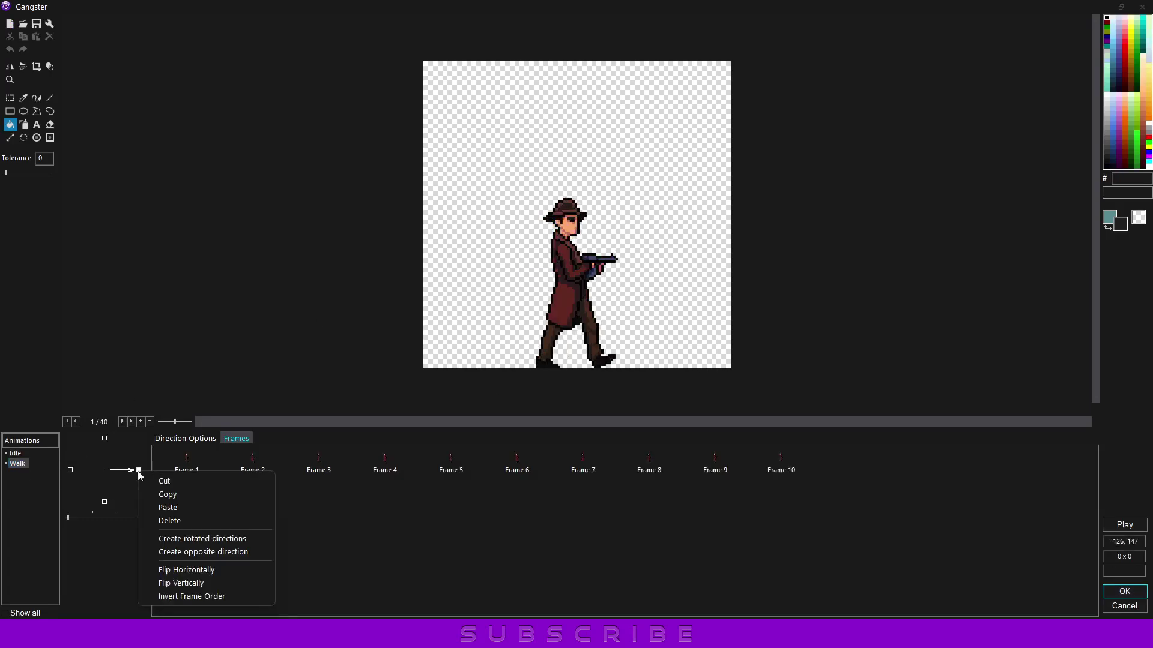
{"action": "left_click", "coordinate": [145, 492]}
{"action": "right_click", "coordinate": [69, 473]}
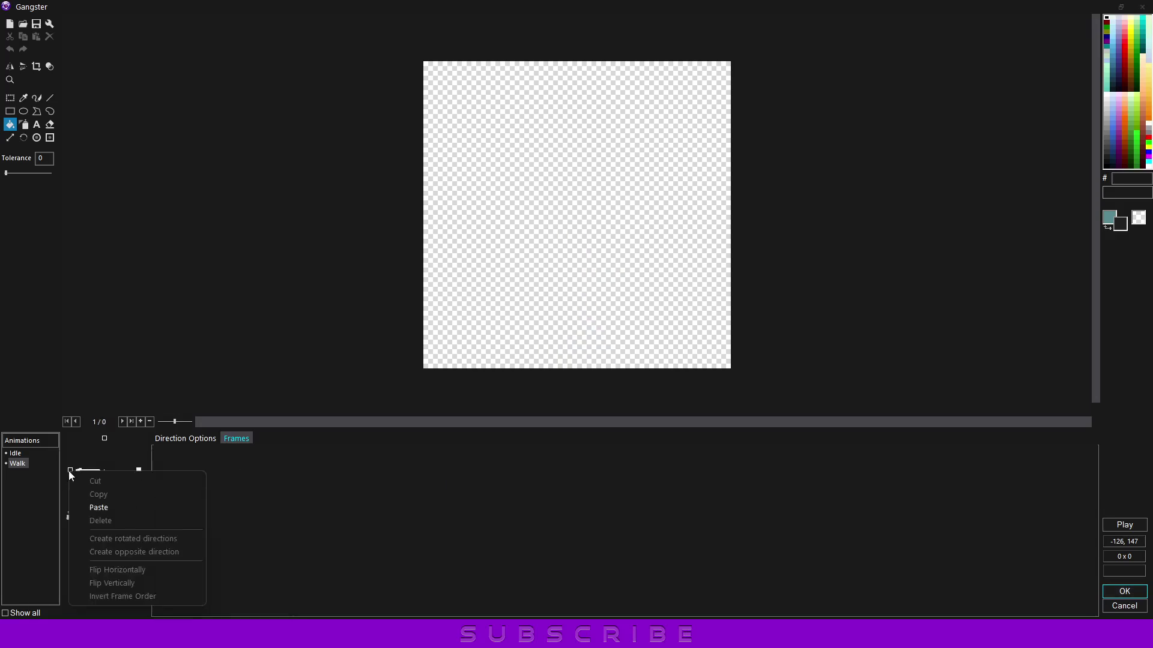
{"action": "left_click", "coordinate": [79, 506]}
{"action": "right_click", "coordinate": [69, 475]}
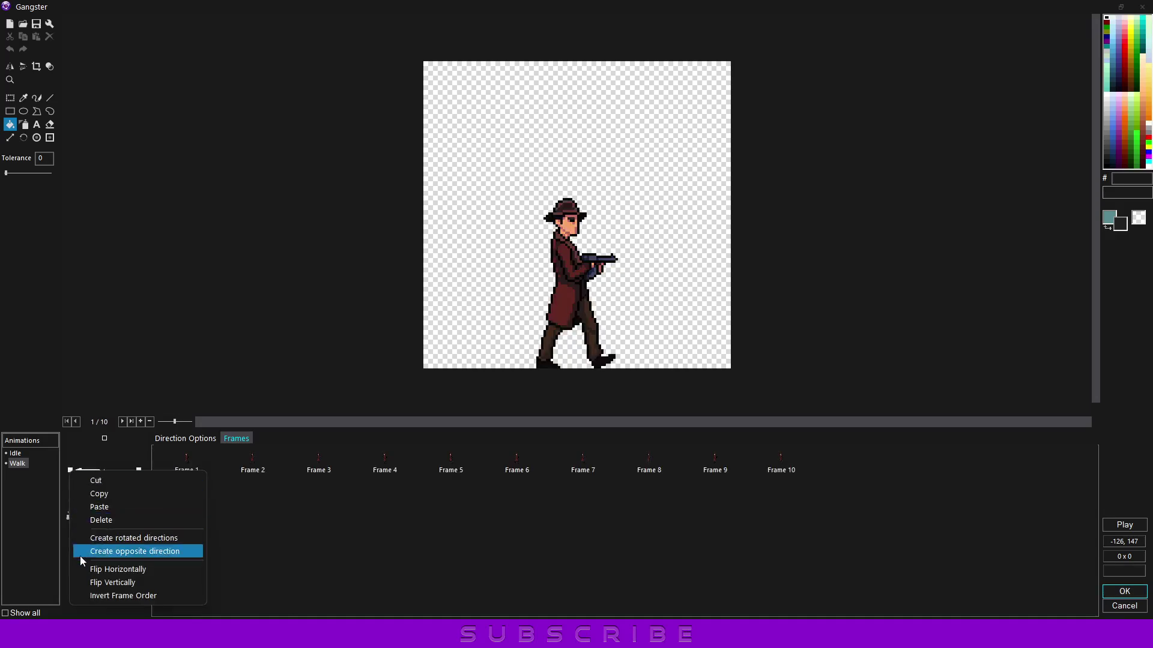
{"action": "left_click", "coordinate": [85, 571]}
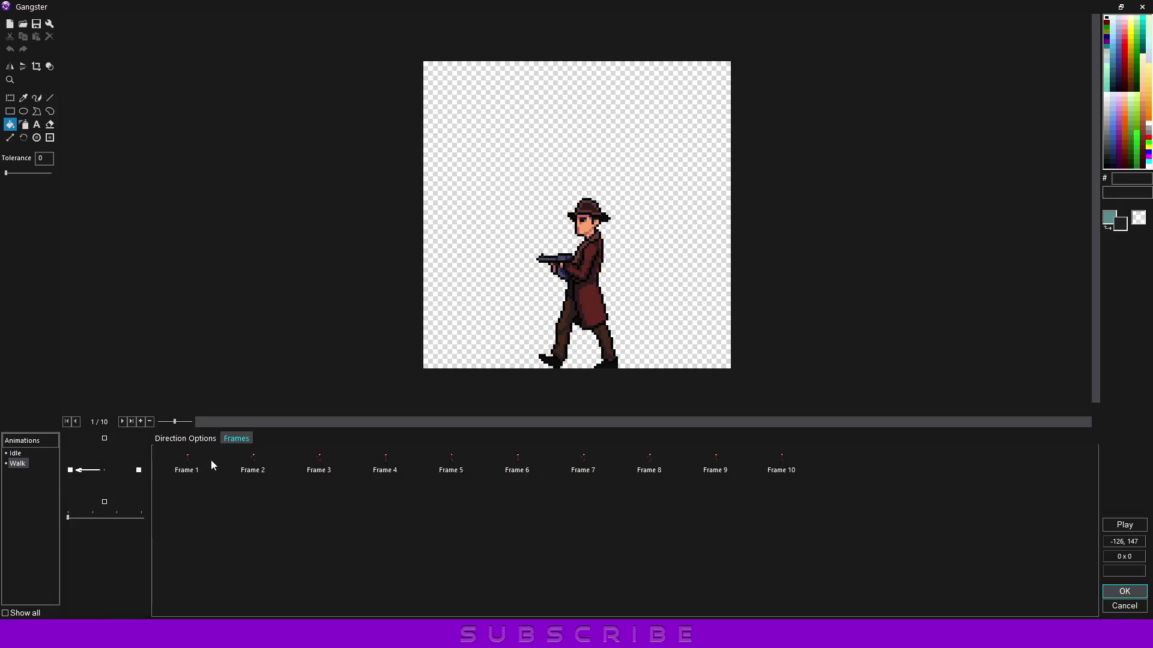
{"action": "left_click", "coordinate": [203, 441]}
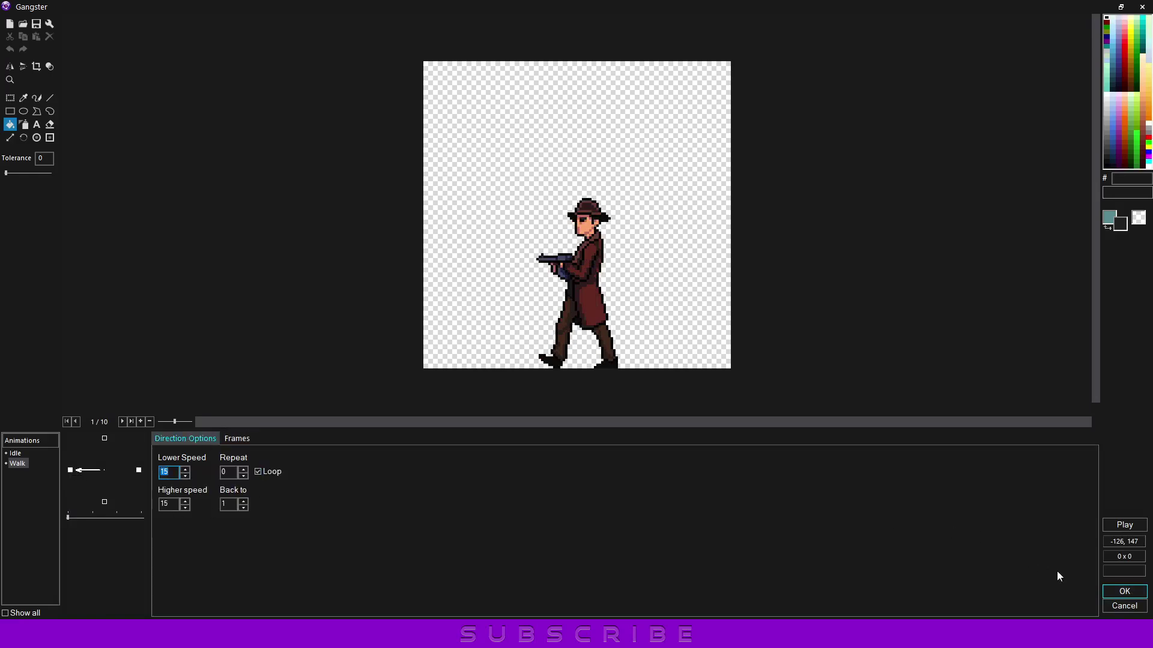
{"action": "left_click", "coordinate": [1113, 592]}
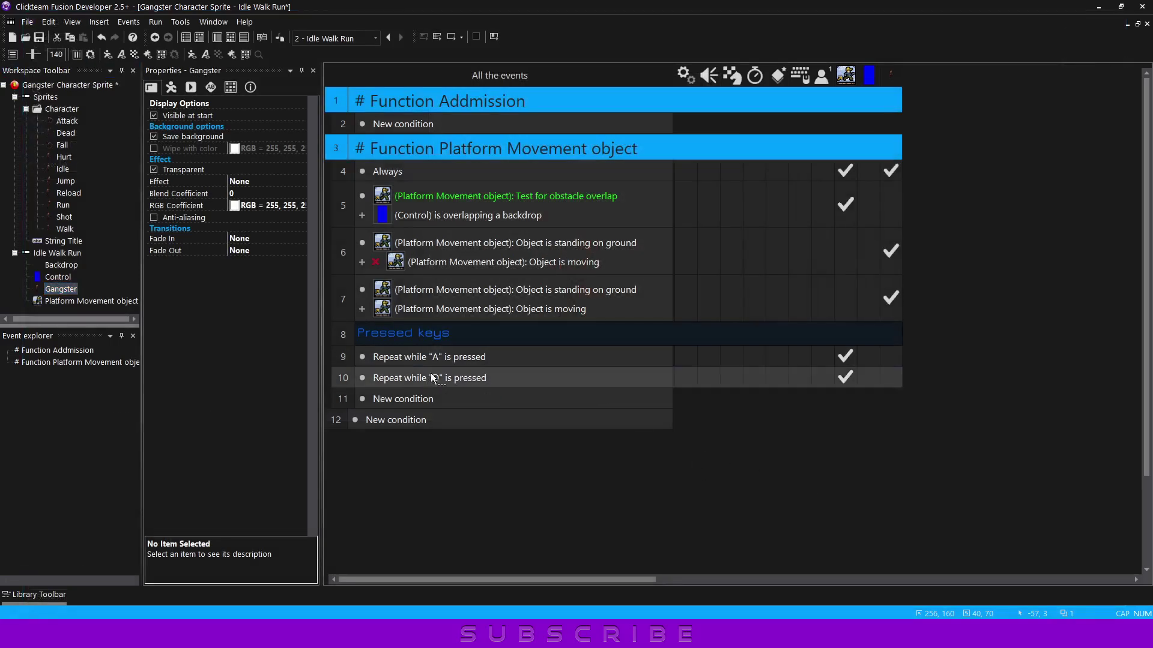
Step: Make the A event set the Gangster's direction to 16 (left)
{"action": "left_click", "coordinate": [891, 360]}
{"action": "mouse_move", "coordinate": [916, 403]}
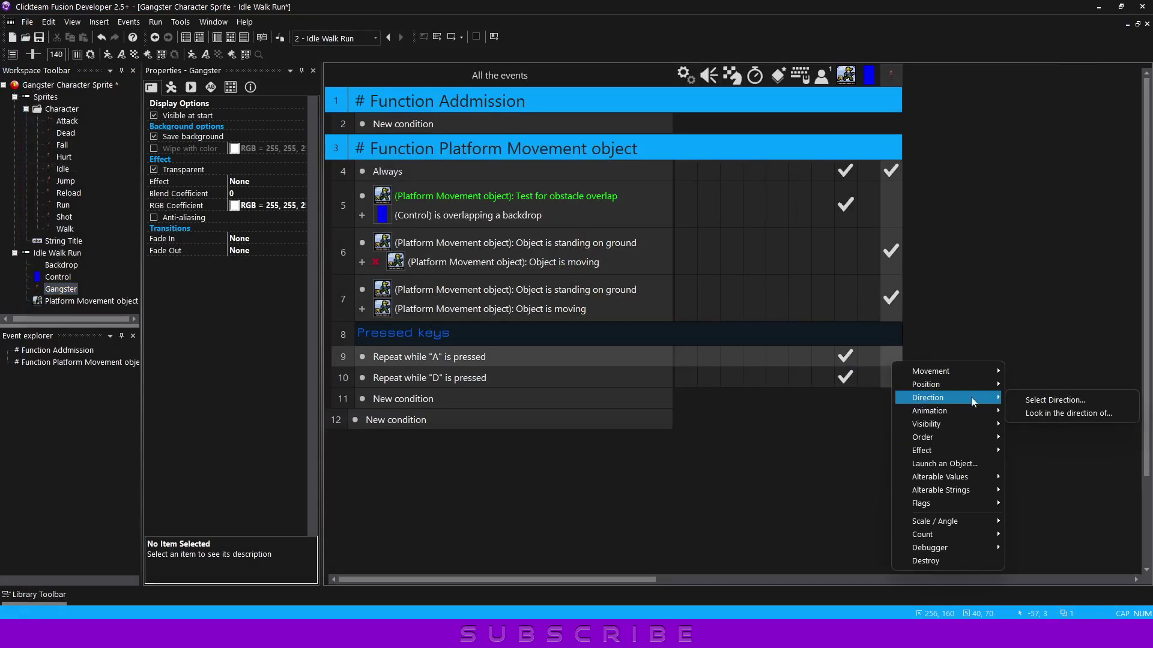
{"action": "left_click", "coordinate": [1021, 400]}
{"action": "left_click", "coordinate": [520, 299]}
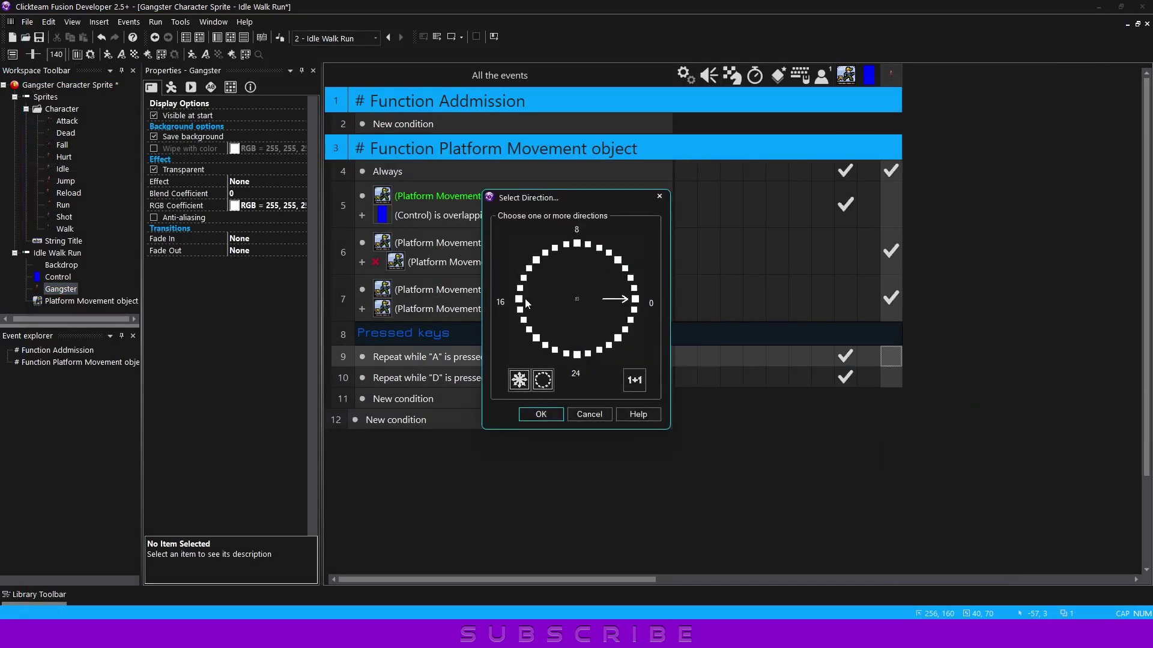
{"action": "left_click", "coordinate": [635, 299]}
{"action": "left_click", "coordinate": [554, 410]}
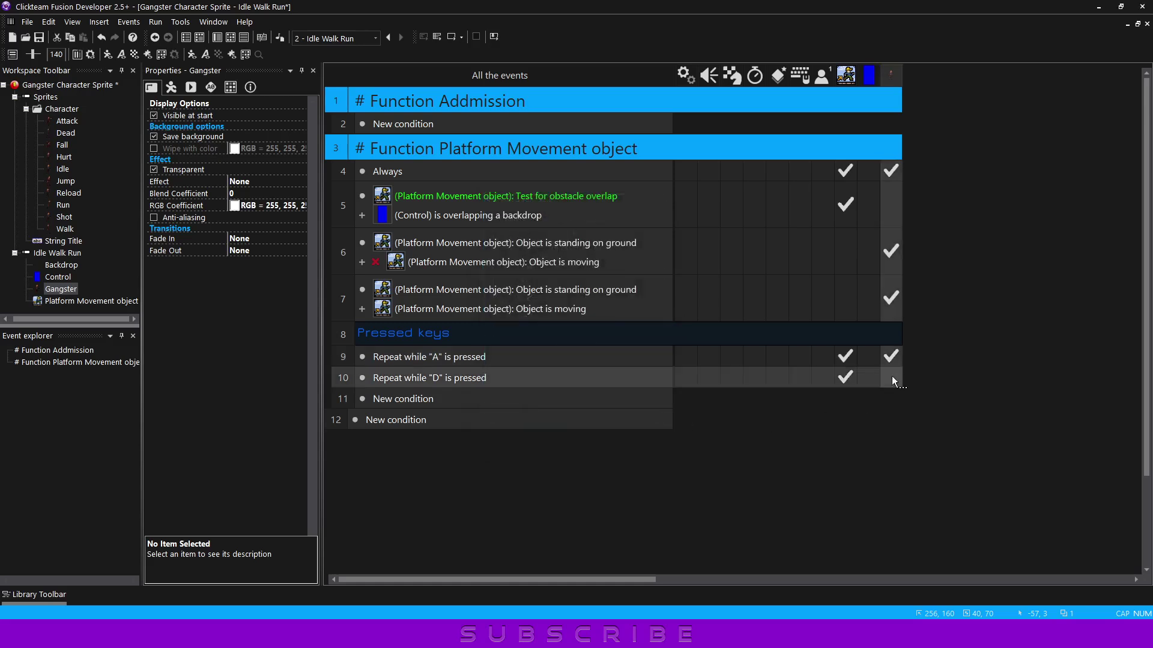
Step: Make the D event set the Gangster's direction to 0 (right), then test-run
{"action": "left_click", "coordinate": [895, 376]}
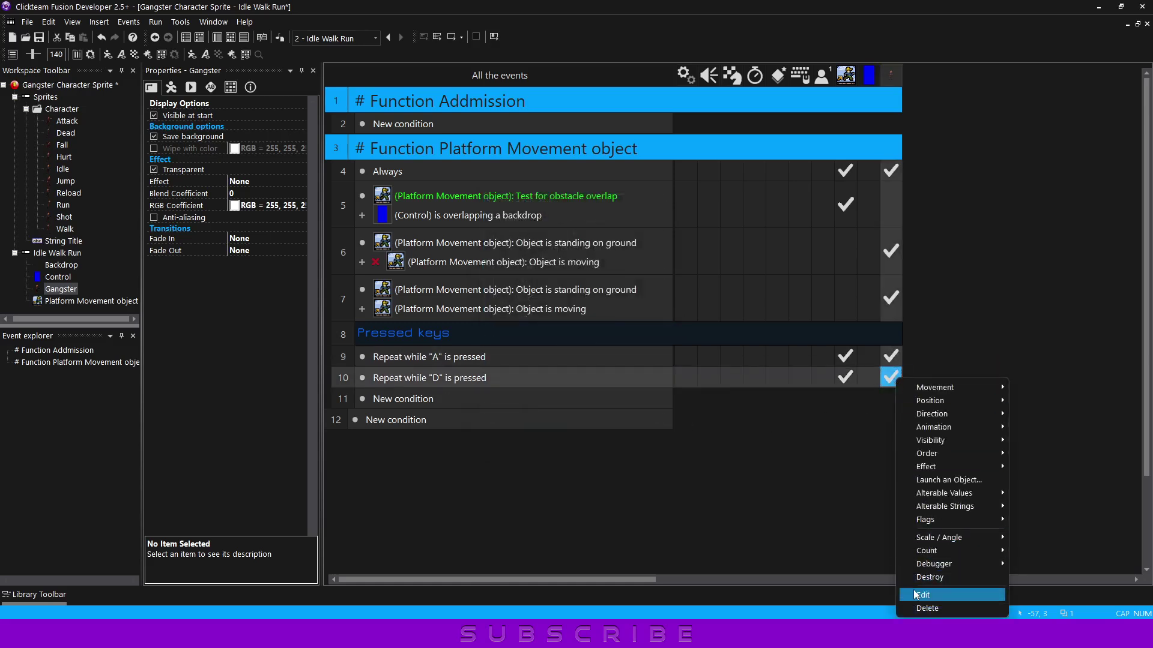
{"action": "left_click", "coordinate": [1045, 596]}
{"action": "left_click", "coordinate": [634, 299]}
{"action": "left_click", "coordinate": [520, 299]}
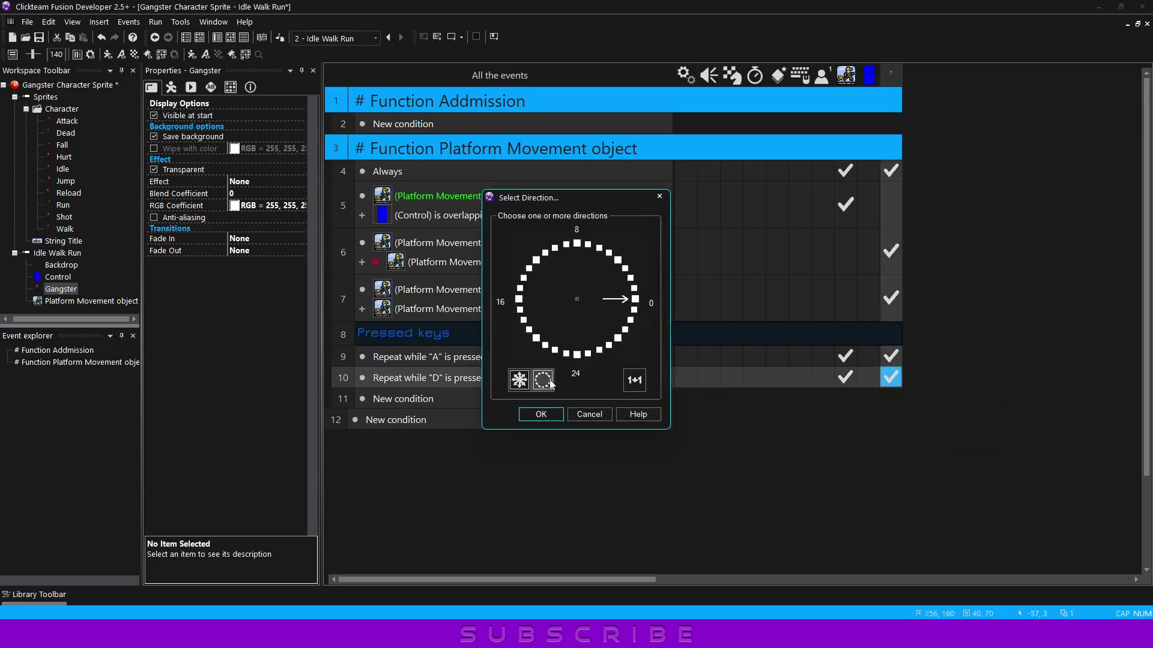
{"action": "left_click", "coordinate": [541, 414]}
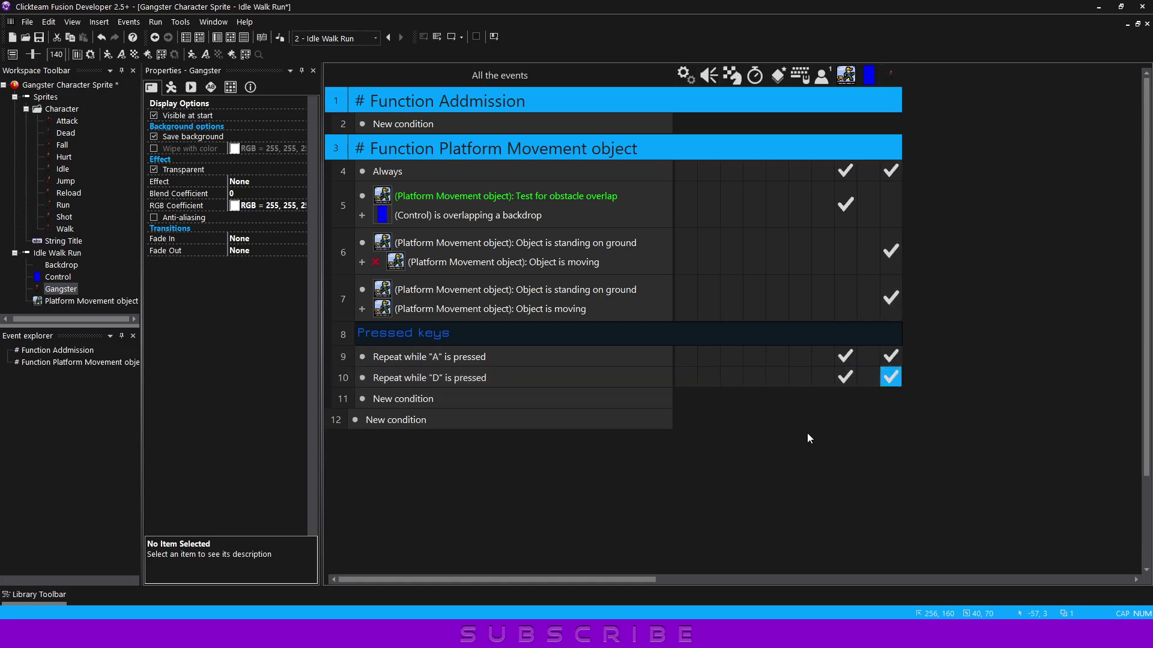
{"action": "key", "text": "F7"}
Step: Walk the gangster right, left and right again in the test run, then close it
{"action": "key", "text": "Right"}
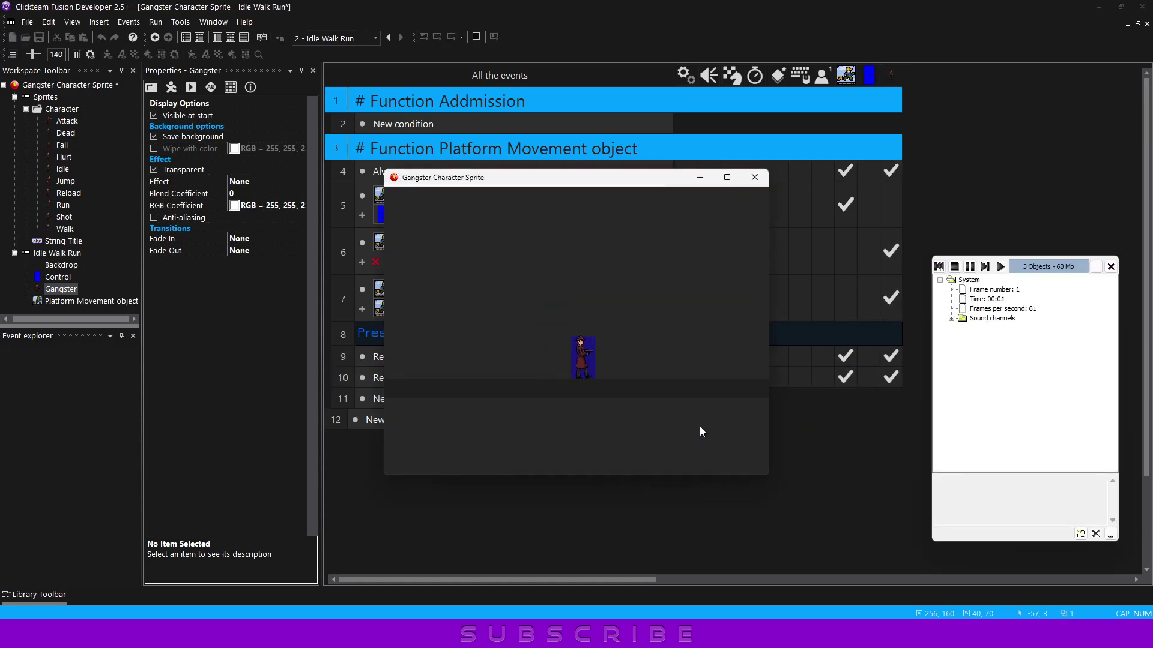
{"action": "key", "text": "Left"}
{"action": "key", "text": "Left"}
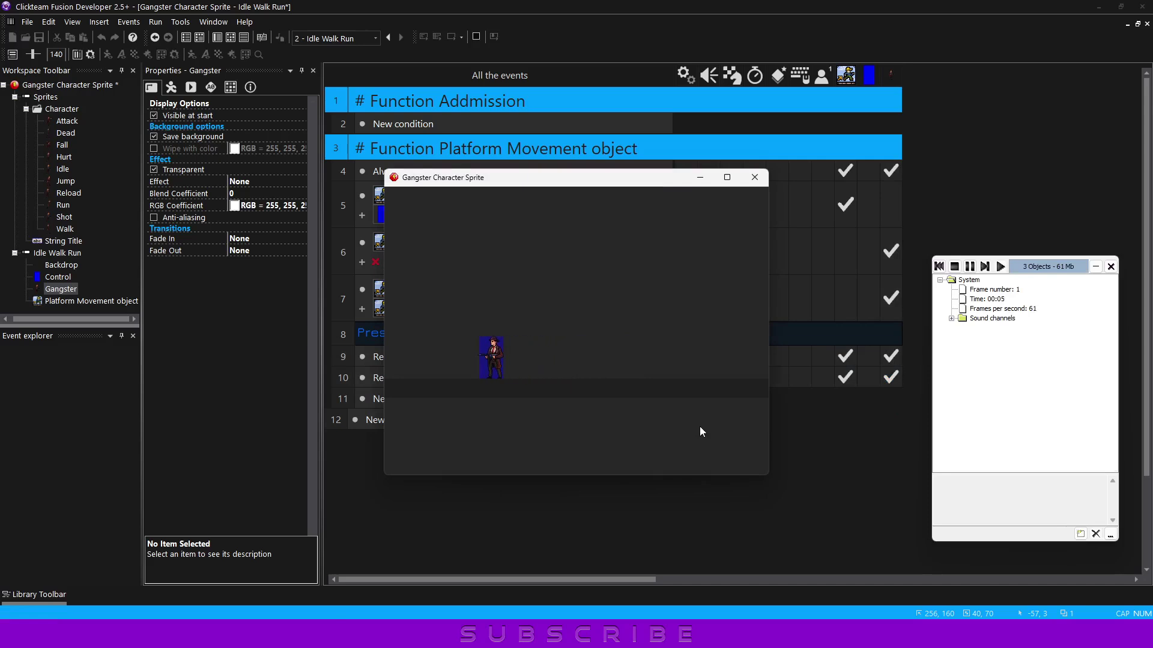
{"action": "key", "text": "Right"}
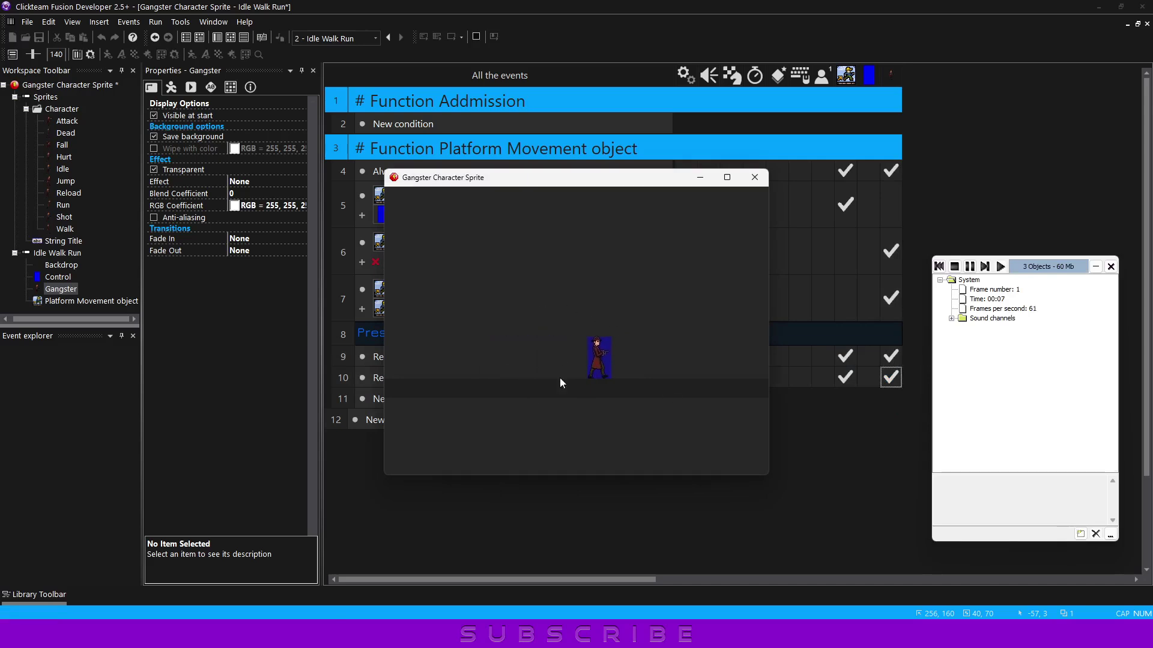
{"action": "left_click", "coordinate": [754, 177]}
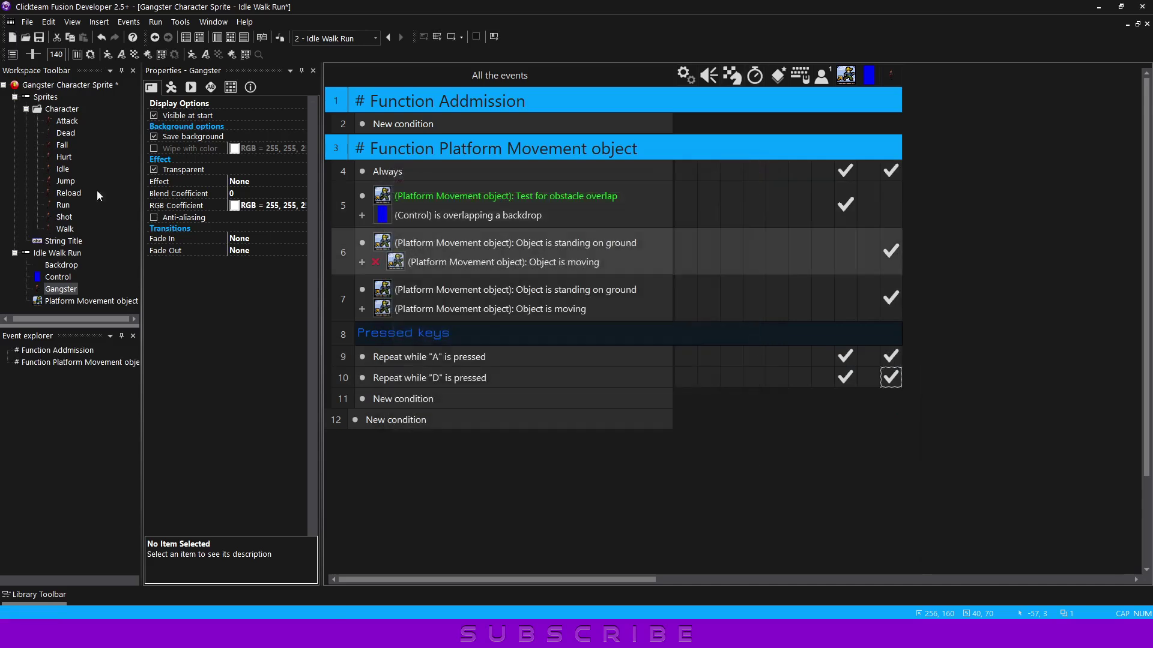
Step: Copy the Run sprite's Stopped animation with its running frames
{"action": "double_click", "coordinate": [63, 206]}
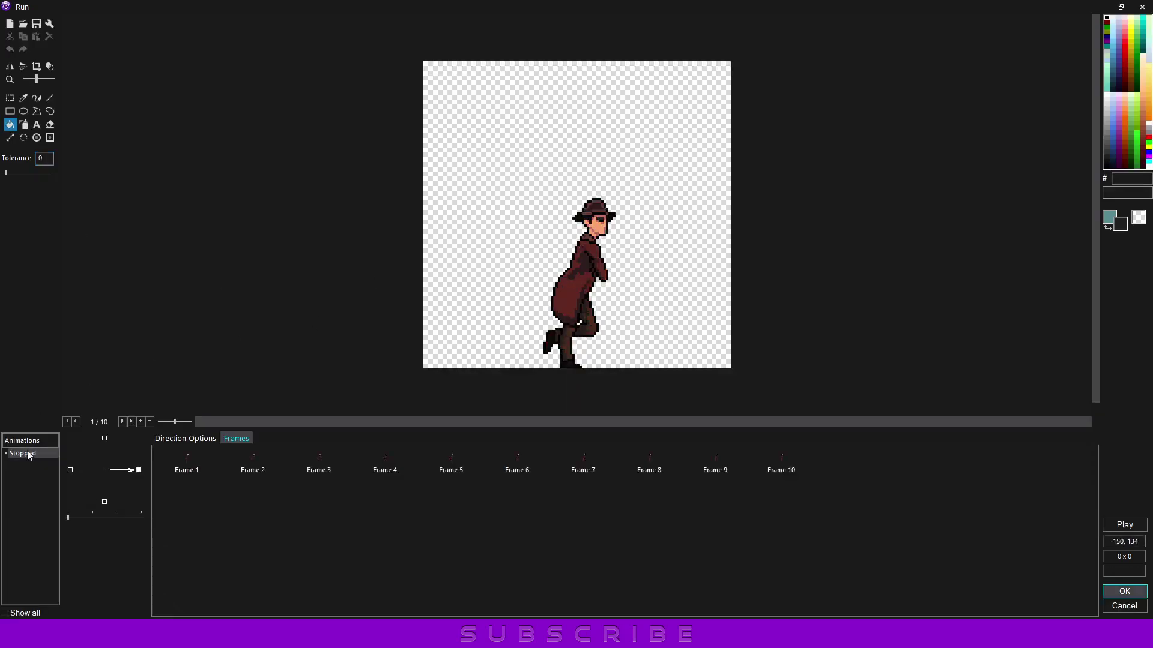
{"action": "right_click", "coordinate": [28, 453]}
{"action": "left_click", "coordinate": [46, 493]}
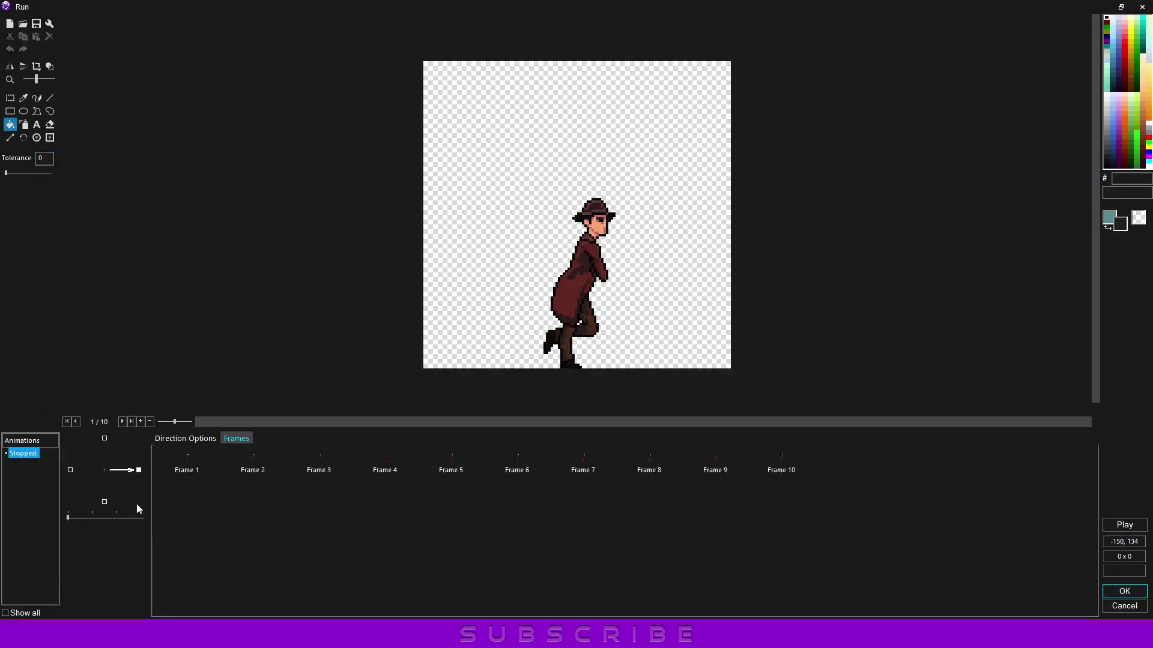
{"action": "left_click", "coordinate": [1105, 591]}
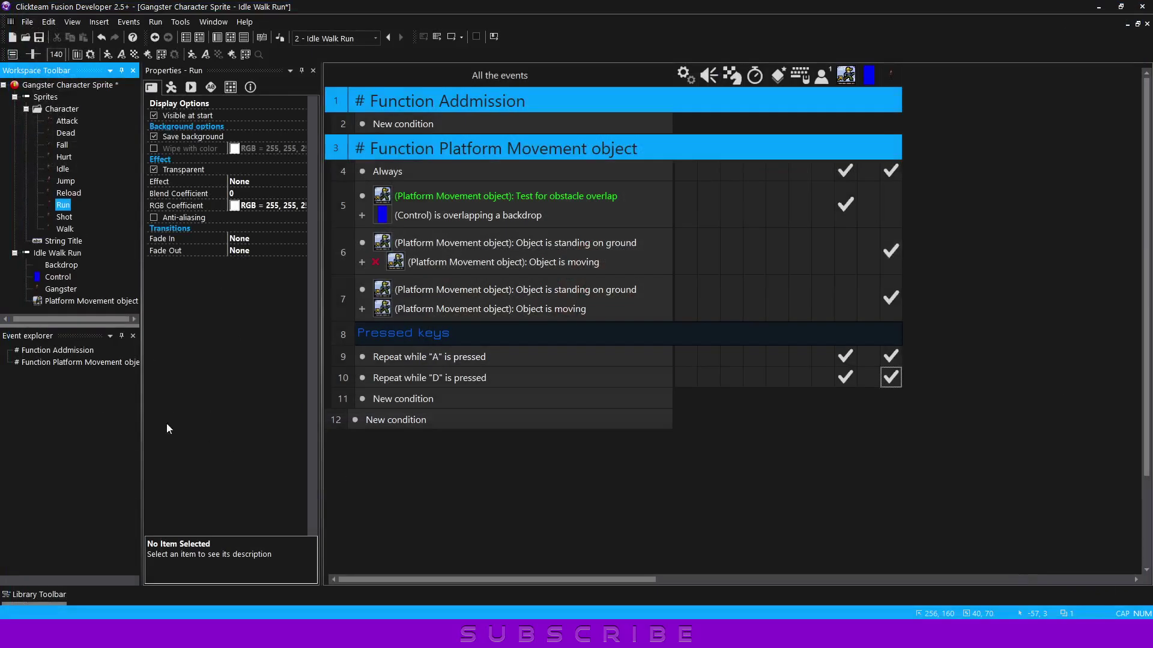
Step: Add a new animation named 'Run' to the Gangster and paste the running frames into it
{"action": "double_click", "coordinate": [62, 290]}
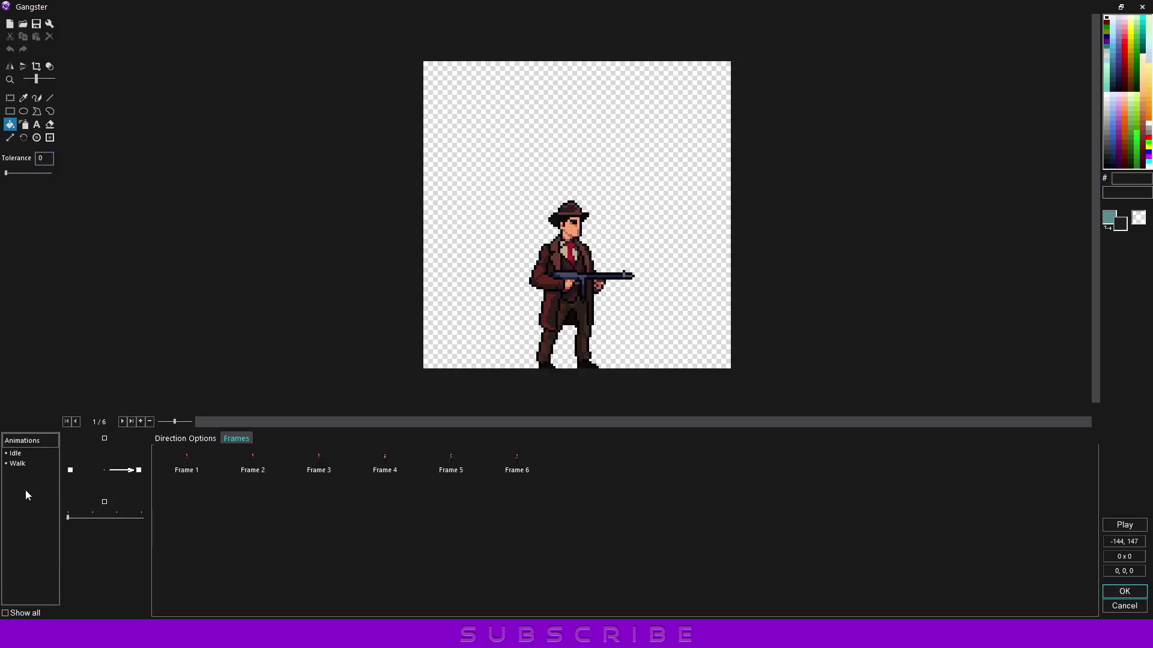
{"action": "right_click", "coordinate": [25, 491]}
{"action": "left_click", "coordinate": [41, 502]}
{"action": "type", "text": "Ru"}
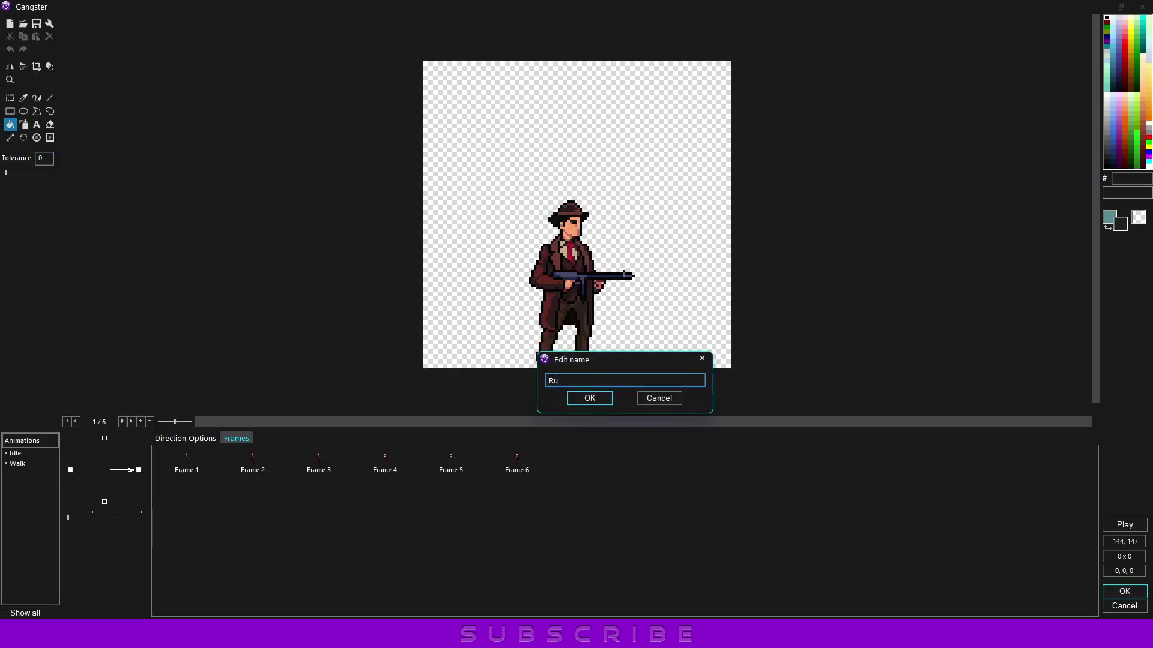
{"action": "type", "text": "n"}
{"action": "key", "text": "Return"}
{"action": "right_click", "coordinate": [13, 477]}
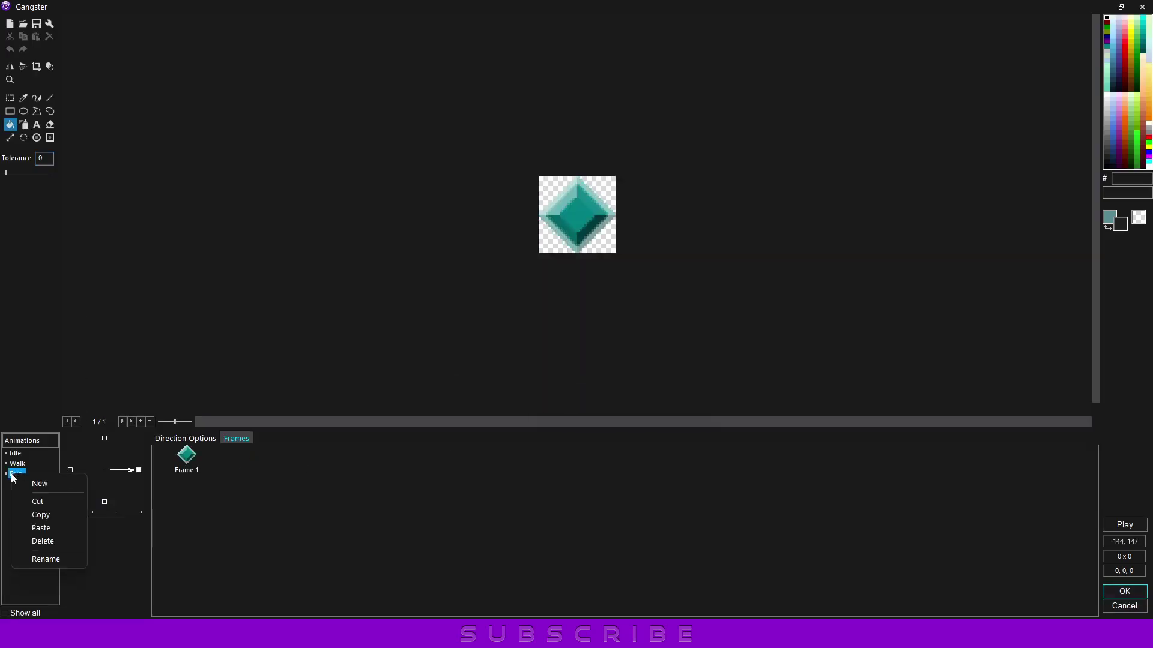
{"action": "left_click", "coordinate": [33, 527]}
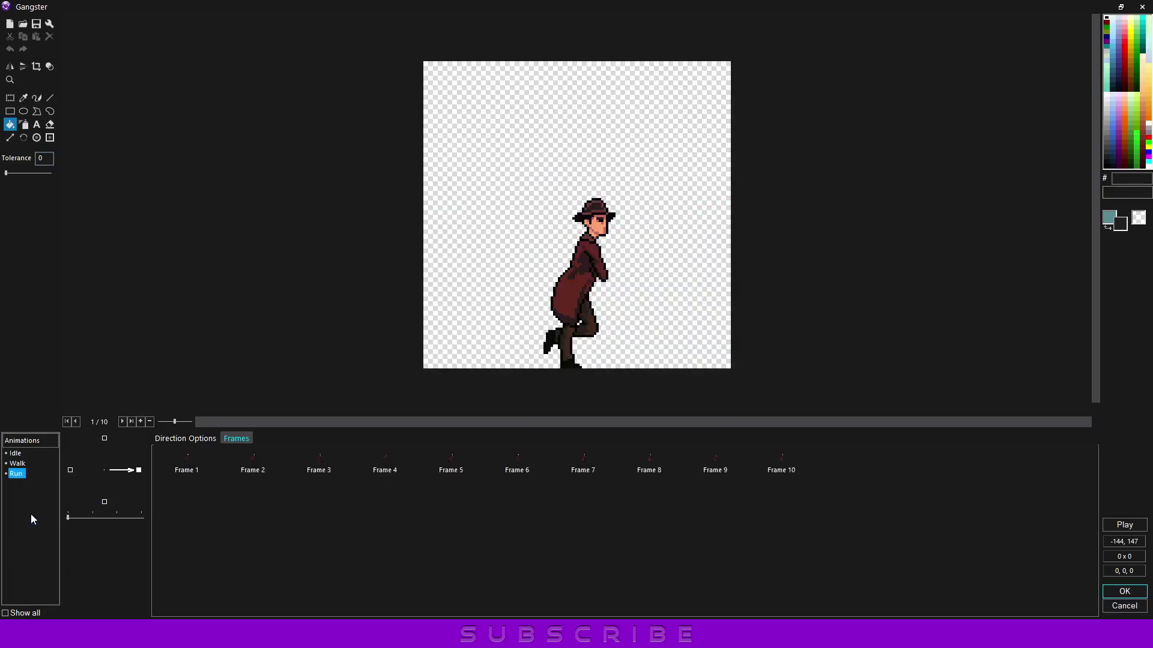
{"action": "left_click", "coordinate": [186, 440]}
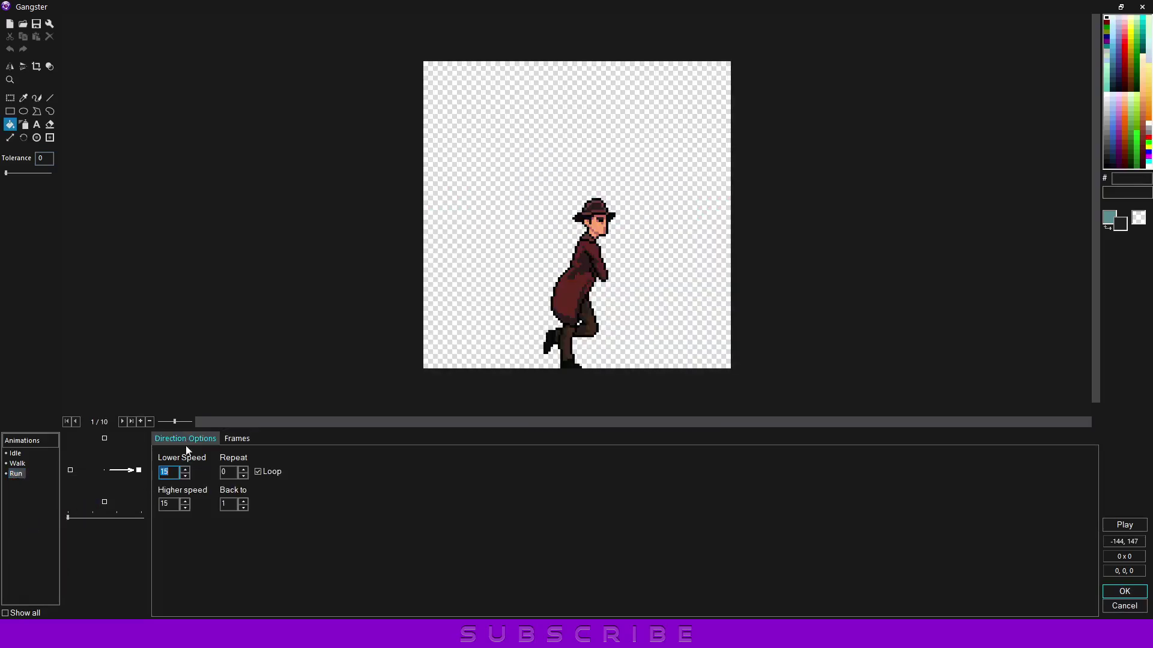
{"action": "left_click", "coordinate": [231, 441]}
Step: Copy the right-facing Run frames to the left direction, flip them horizontally, and confirm
{"action": "right_click", "coordinate": [138, 471]}
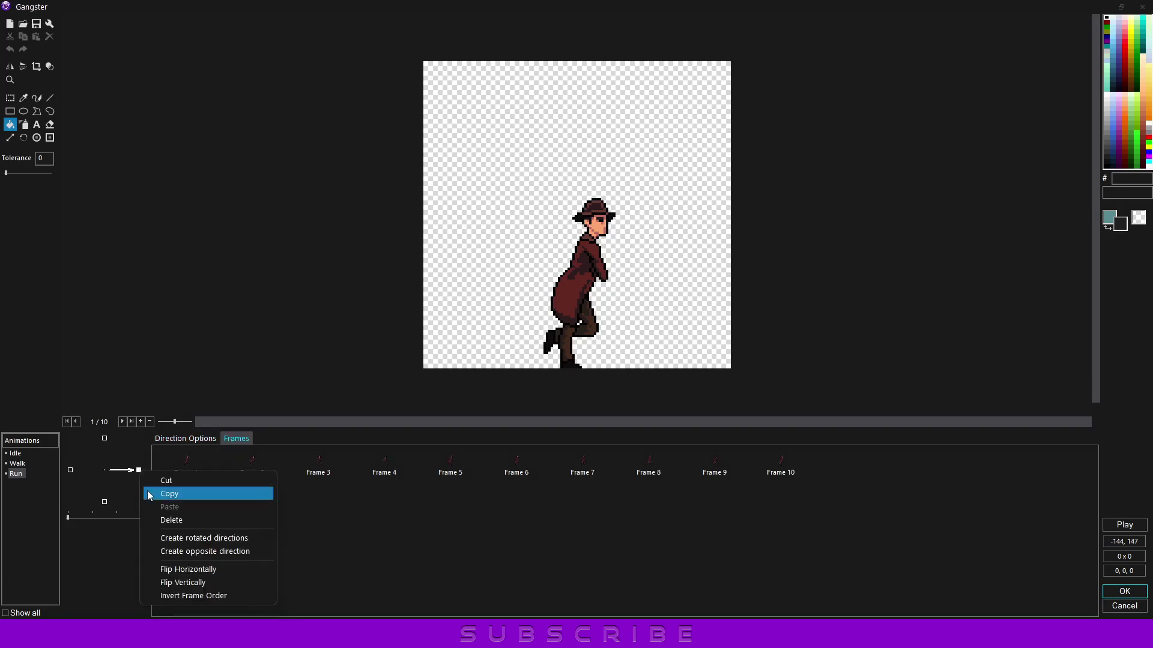
{"action": "left_click", "coordinate": [150, 496]}
{"action": "right_click", "coordinate": [70, 470]}
{"action": "left_click", "coordinate": [76, 509]}
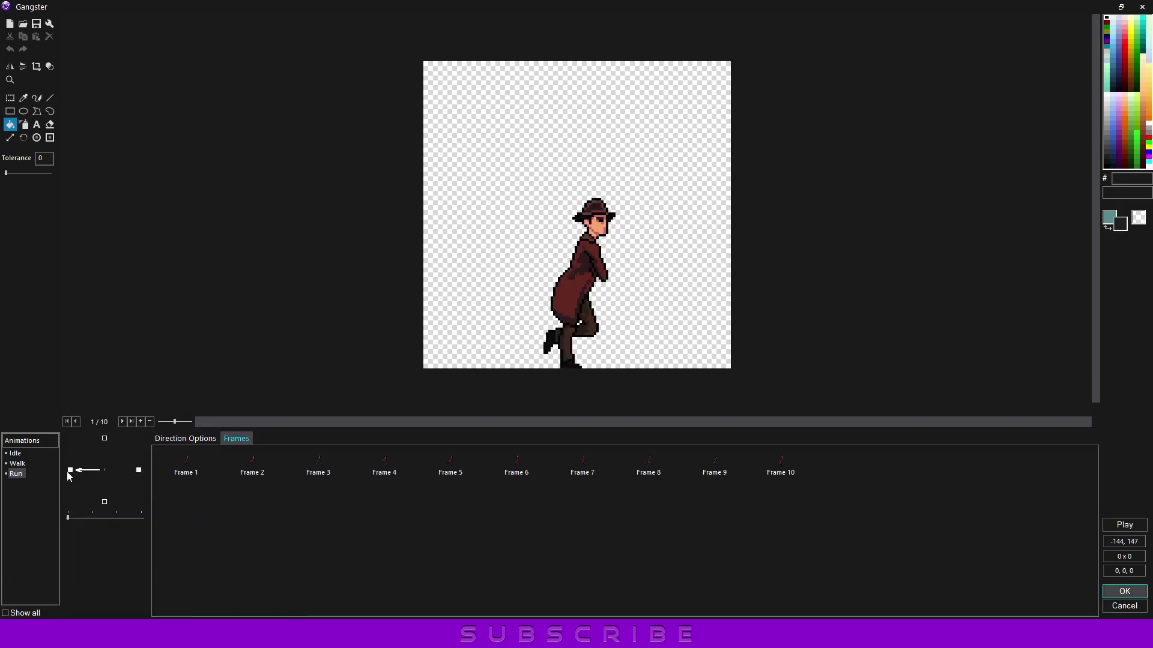
{"action": "right_click", "coordinate": [67, 471]}
{"action": "left_click", "coordinate": [82, 568]}
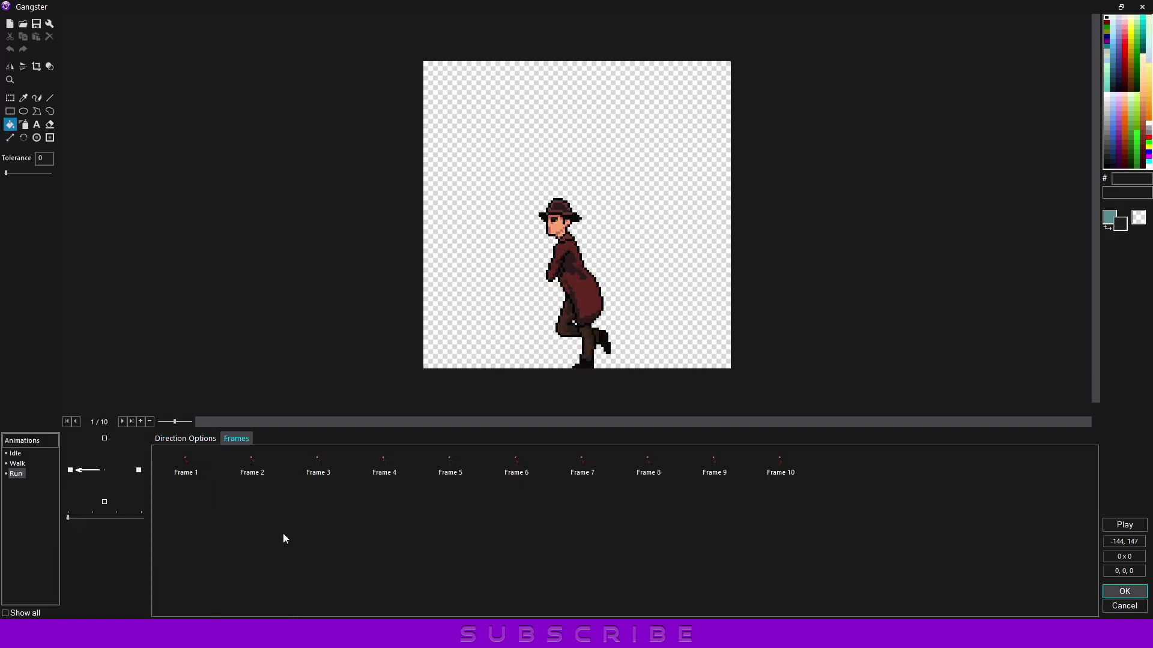
{"action": "left_click", "coordinate": [1120, 591]}
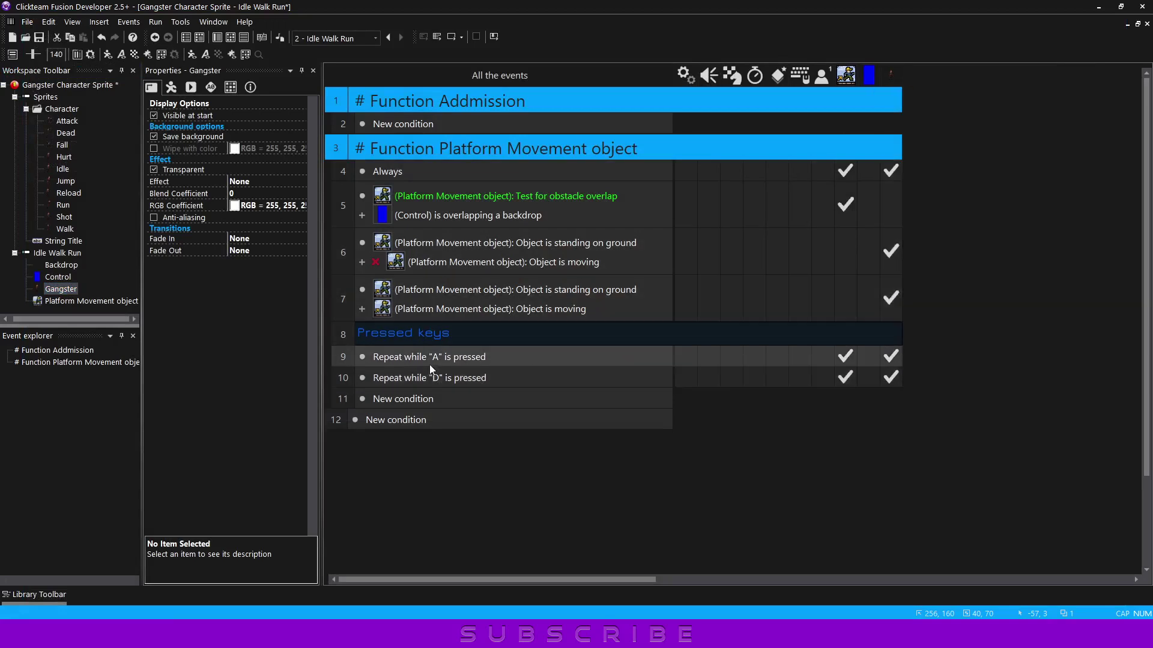
Step: Duplicate the D key condition into a new event and make it check Shift
{"action": "mouse_move", "coordinate": [430, 377]}
{"action": "left_mouse_down"}
{"action": "mouse_move", "coordinate": [352, 395]}
{"action": "mouse_move", "coordinate": [356, 405]}
{"action": "left_mouse_up"}
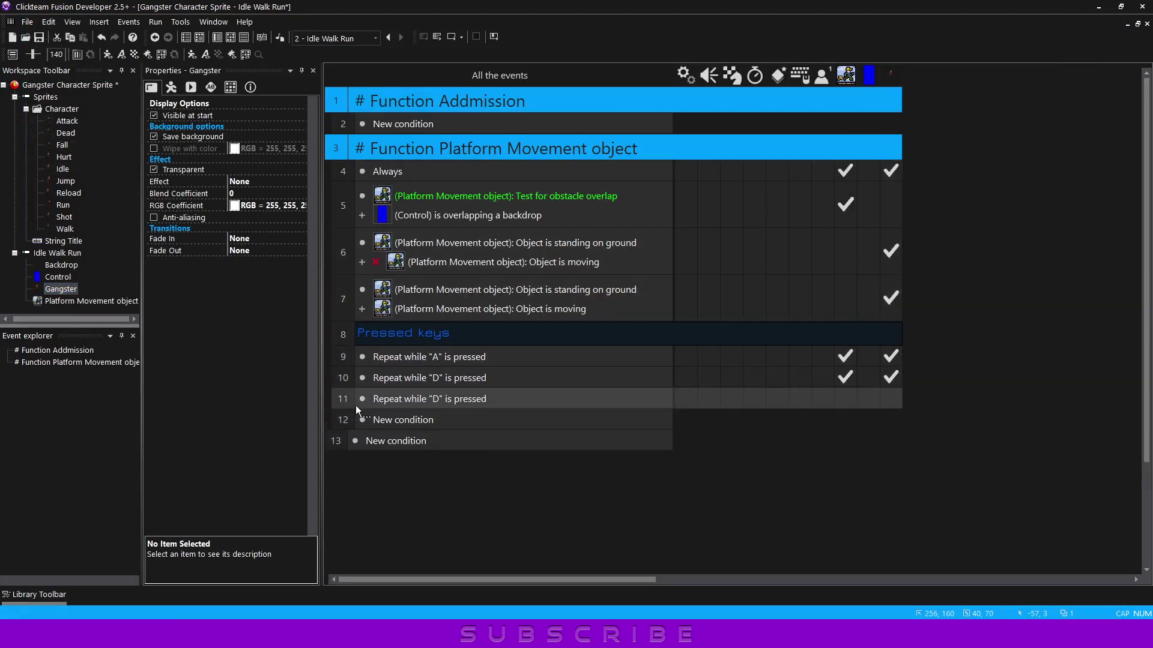
{"action": "double_click", "coordinate": [437, 401]}
{"action": "key", "text": "shift"}
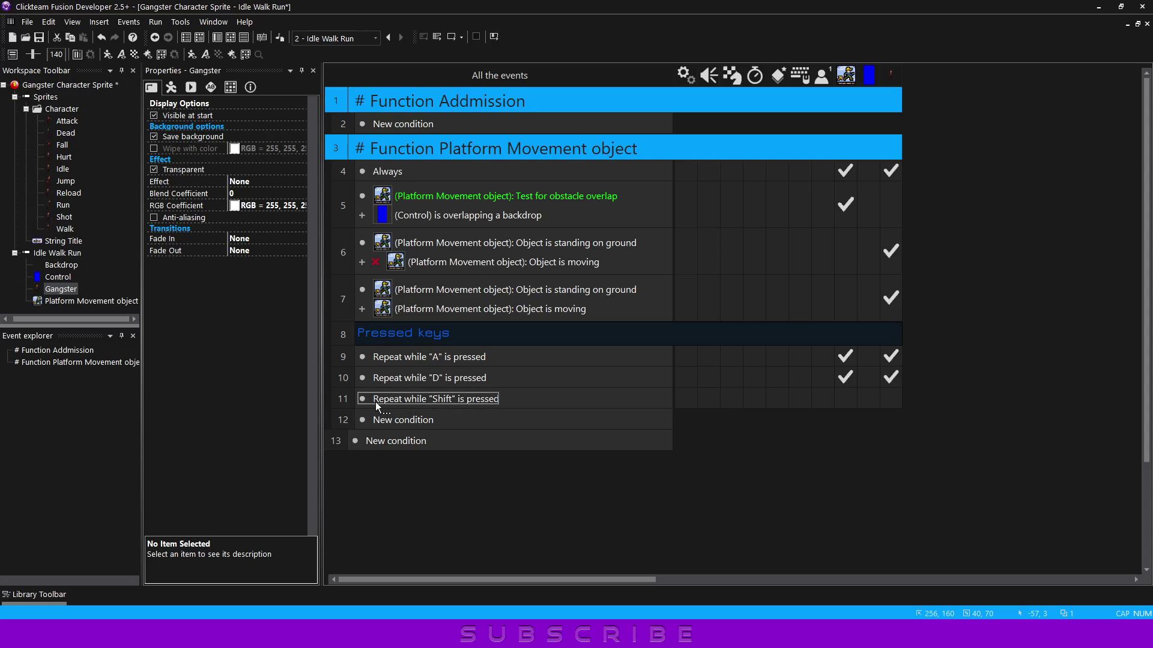
Step: Duplicate the Shift condition into another event and negate it
{"action": "left_click_drag", "start_coordinate": [375, 402], "coordinate": [451, 419]}
{"action": "right_click", "coordinate": [451, 419]}
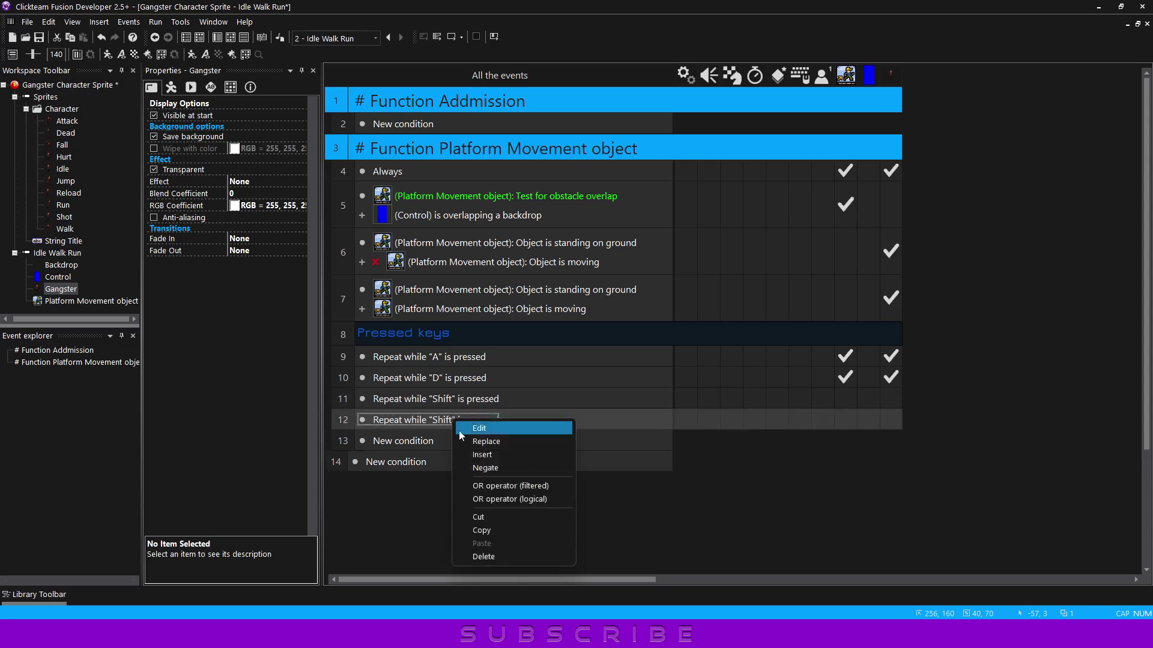
{"action": "left_click", "coordinate": [471, 468]}
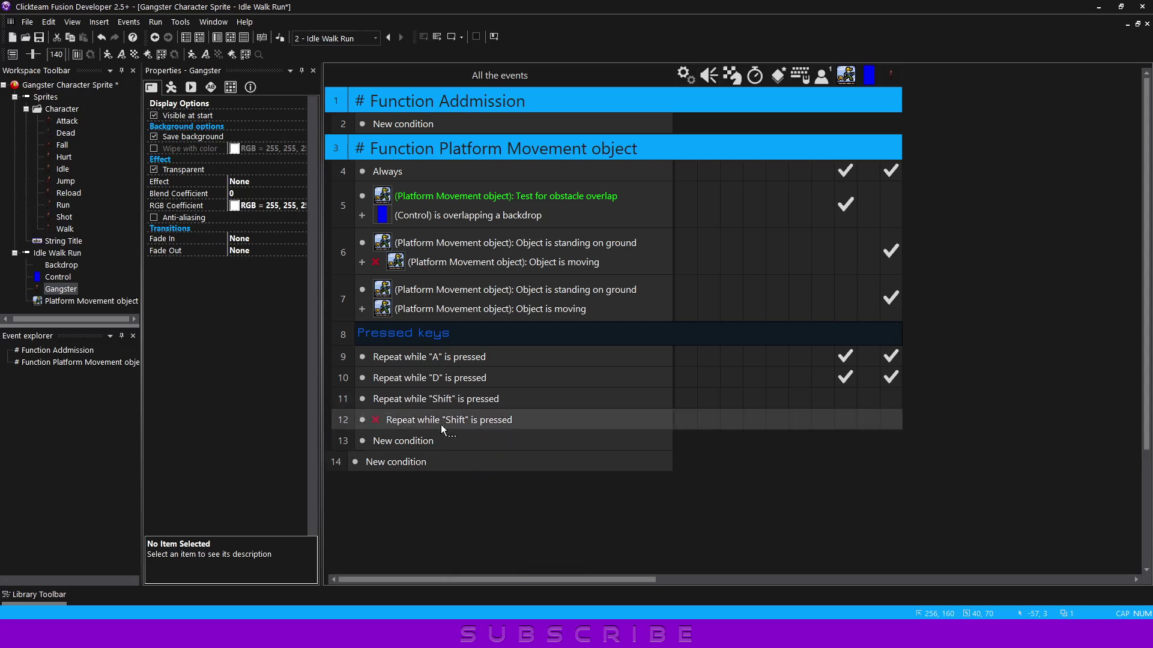
{"action": "left_click", "coordinate": [58, 277]}
Step: Add a new alterable value to Control and name it 'Code Run'
{"action": "left_click", "coordinate": [210, 87]}
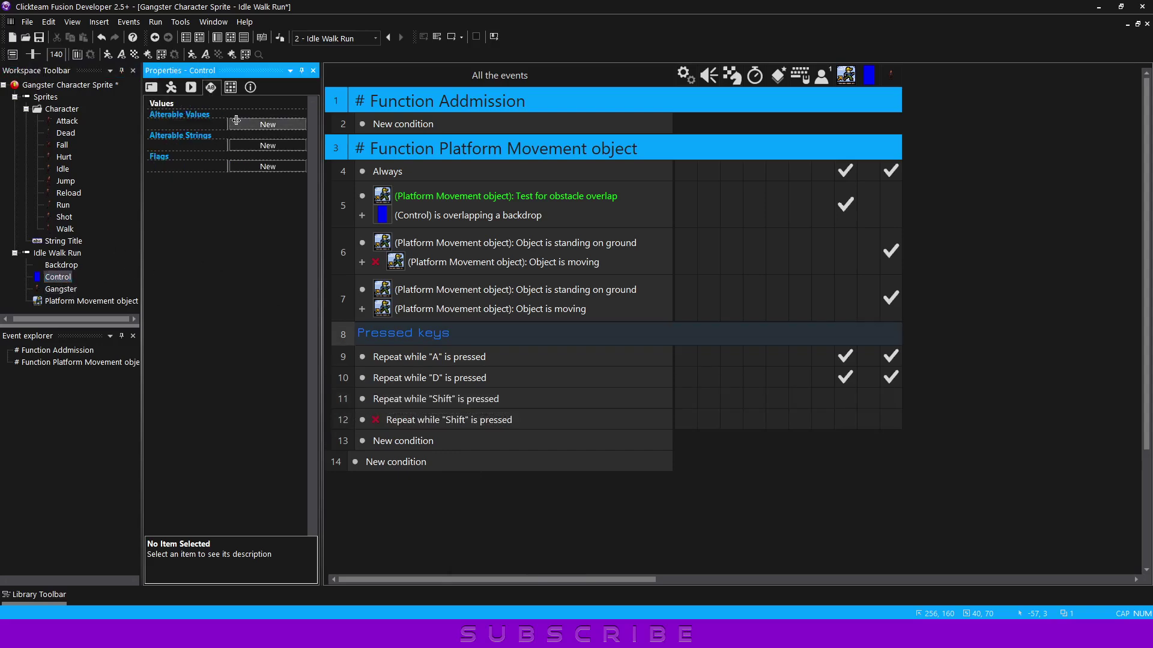
{"action": "left_click", "coordinate": [267, 124]}
{"action": "double_click", "coordinate": [202, 127]}
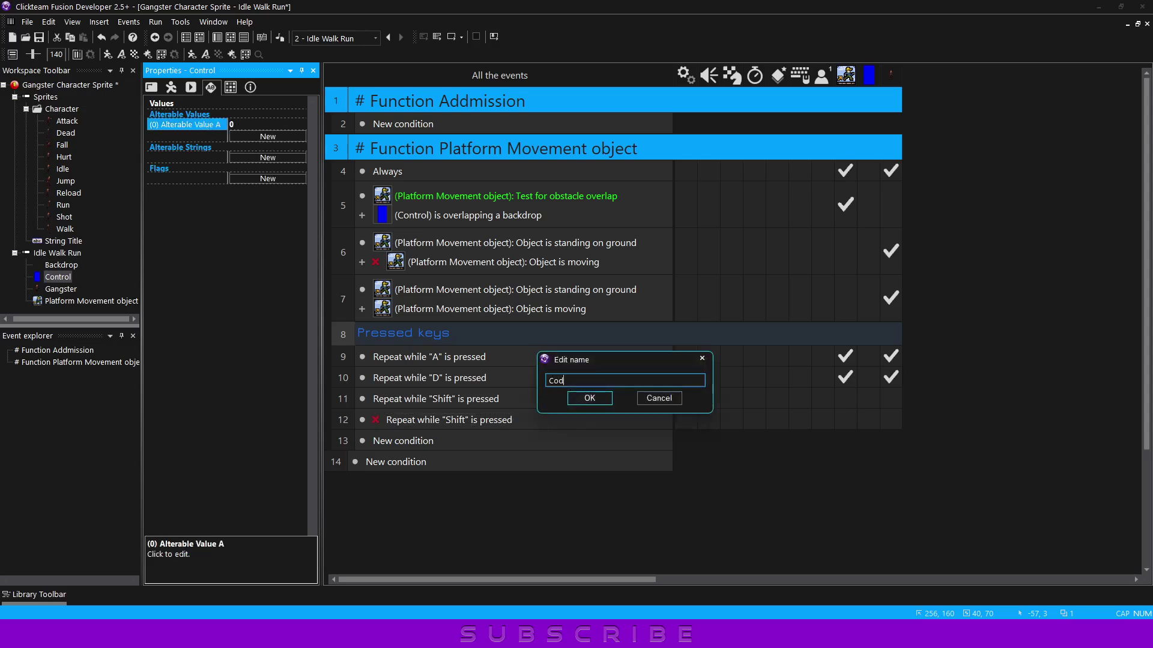
{"action": "type", "text": "e Run"}
{"action": "key", "text": "Return"}
{"action": "left_click", "coordinate": [232, 192]}
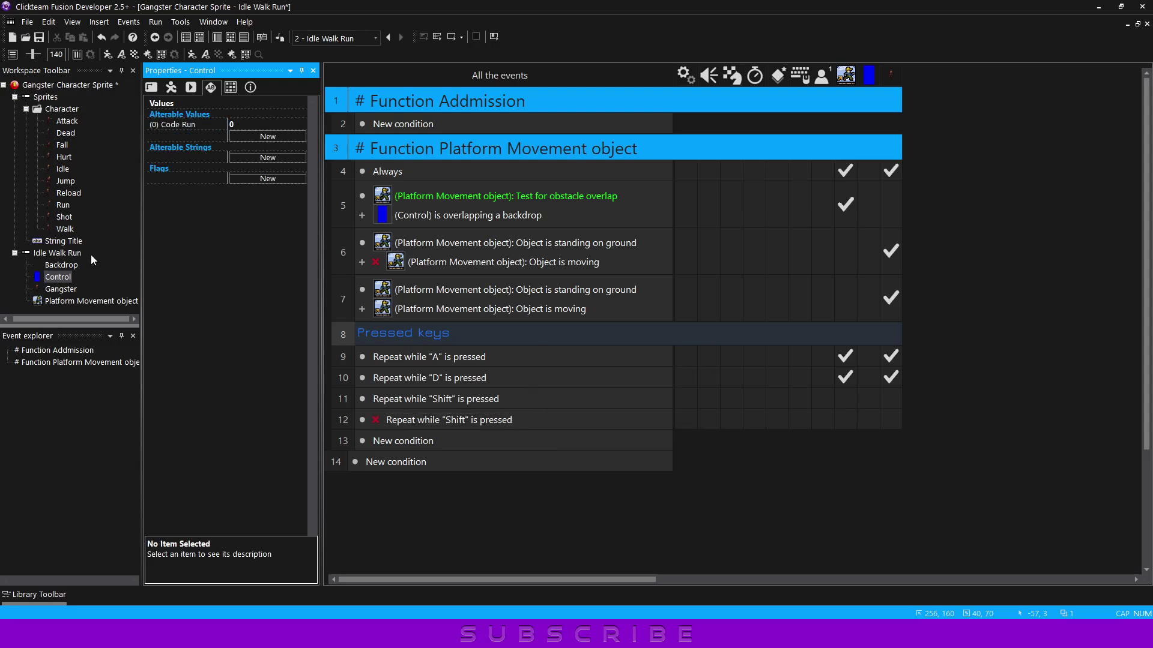
{"action": "left_click", "coordinate": [58, 276]}
{"action": "left_click", "coordinate": [171, 126]}
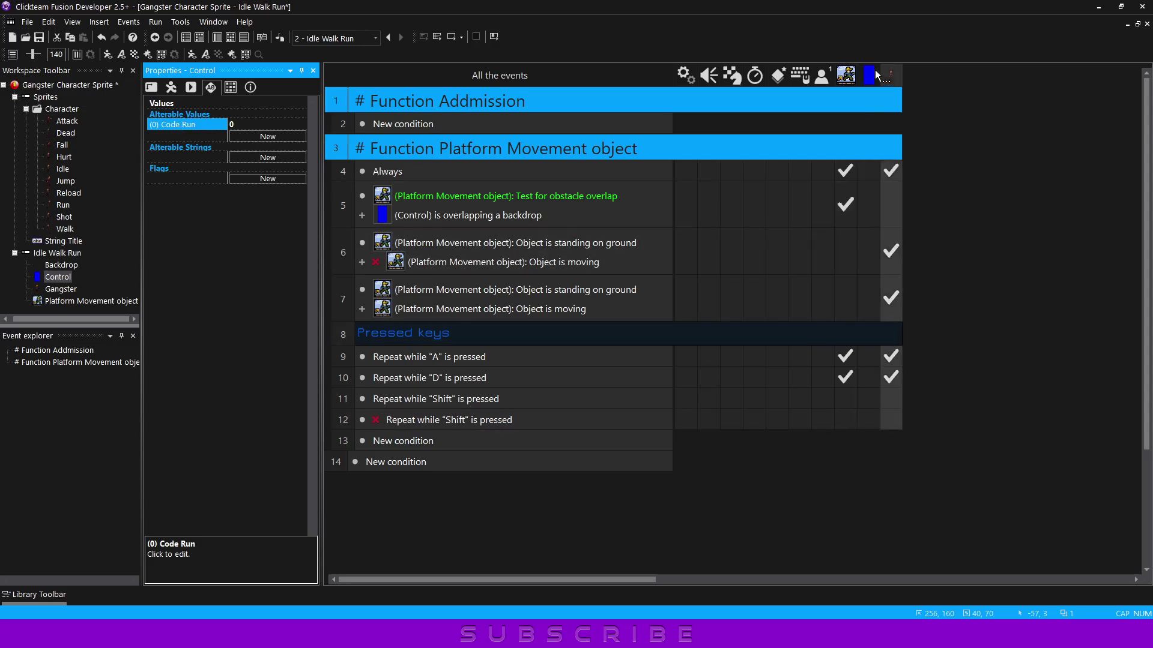
Step: In the Shift event, set Control's Code Run value to 1
{"action": "left_click", "coordinate": [870, 399]}
{"action": "mouse_move", "coordinate": [937, 516]}
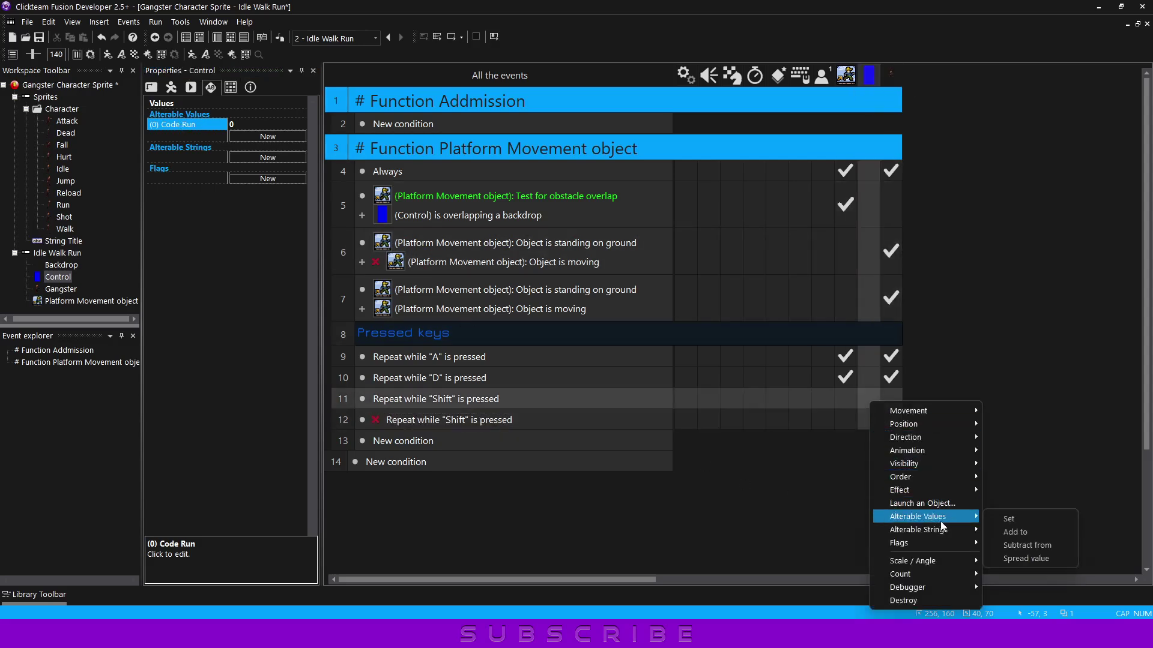
{"action": "left_click", "coordinate": [997, 520]}
{"action": "type", "text": "1"}
{"action": "left_click", "coordinate": [894, 525]}
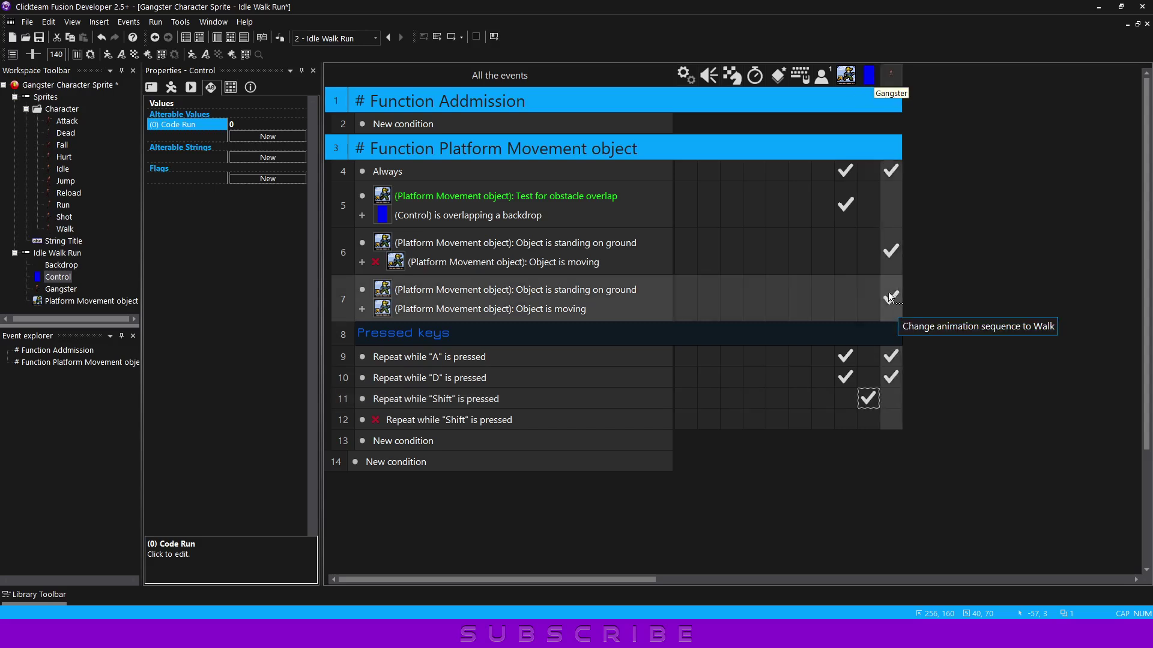
Step: Duplicate event 7 as event 8 and add a condition that Control's Code Run equals 1
{"action": "left_click", "coordinate": [337, 300]}
{"action": "key", "text": "ctrl+c"}
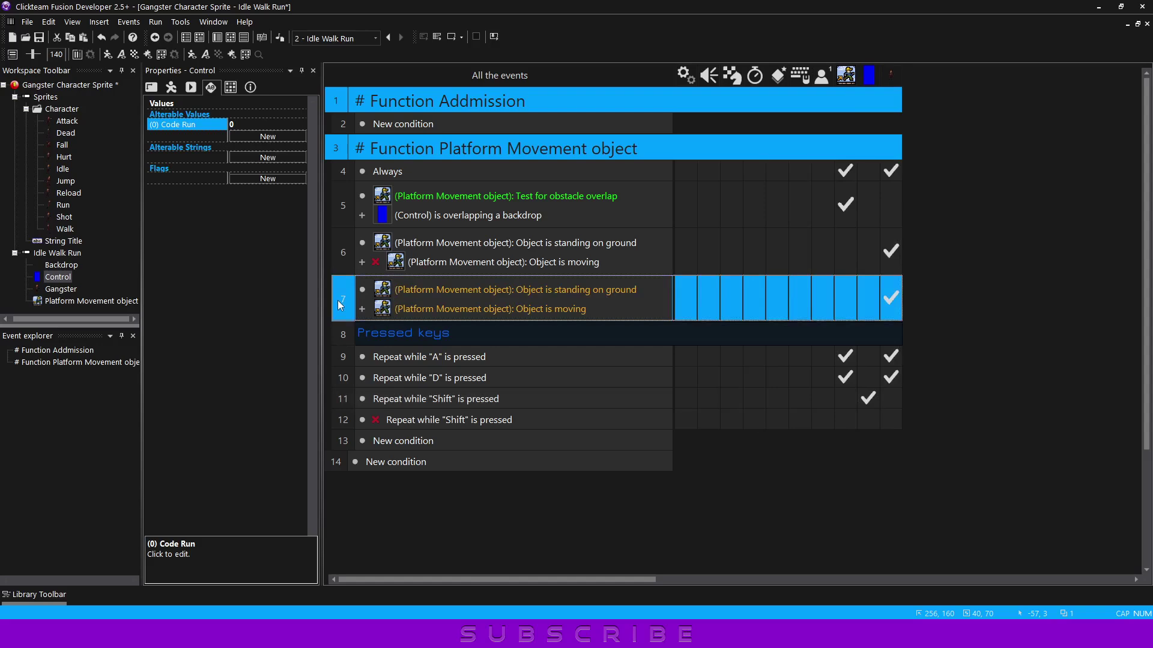
{"action": "key", "text": "ctrl+v"}
{"action": "right_click", "coordinate": [560, 356]}
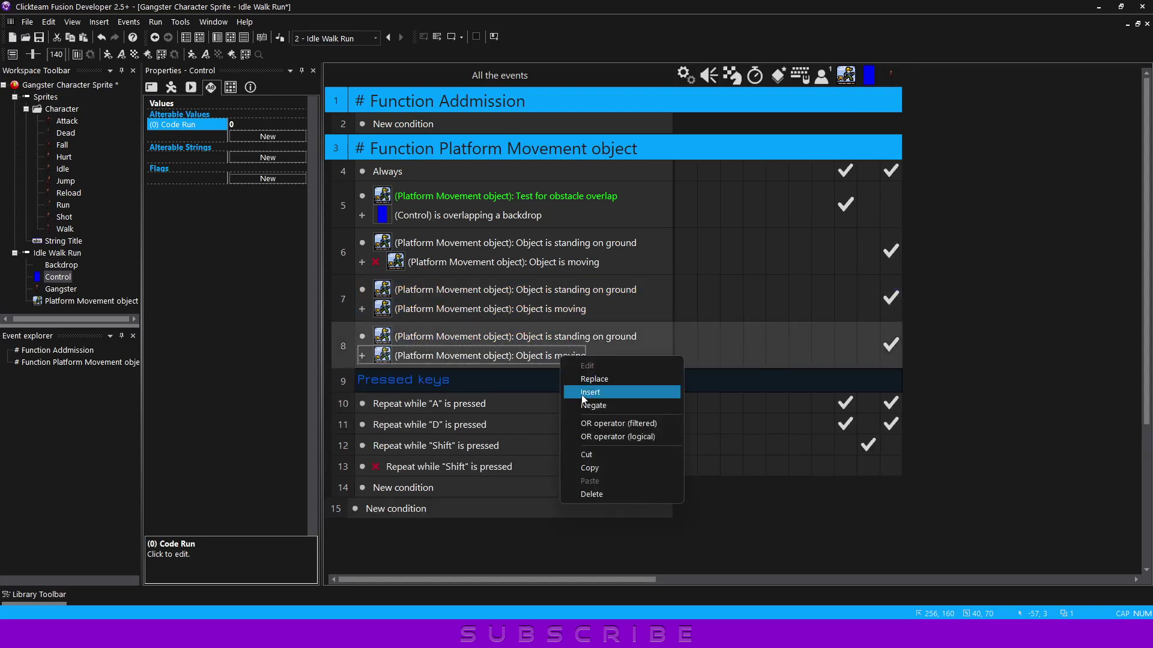
{"action": "left_click", "coordinate": [587, 393]}
{"action": "left_click", "coordinate": [438, 349]}
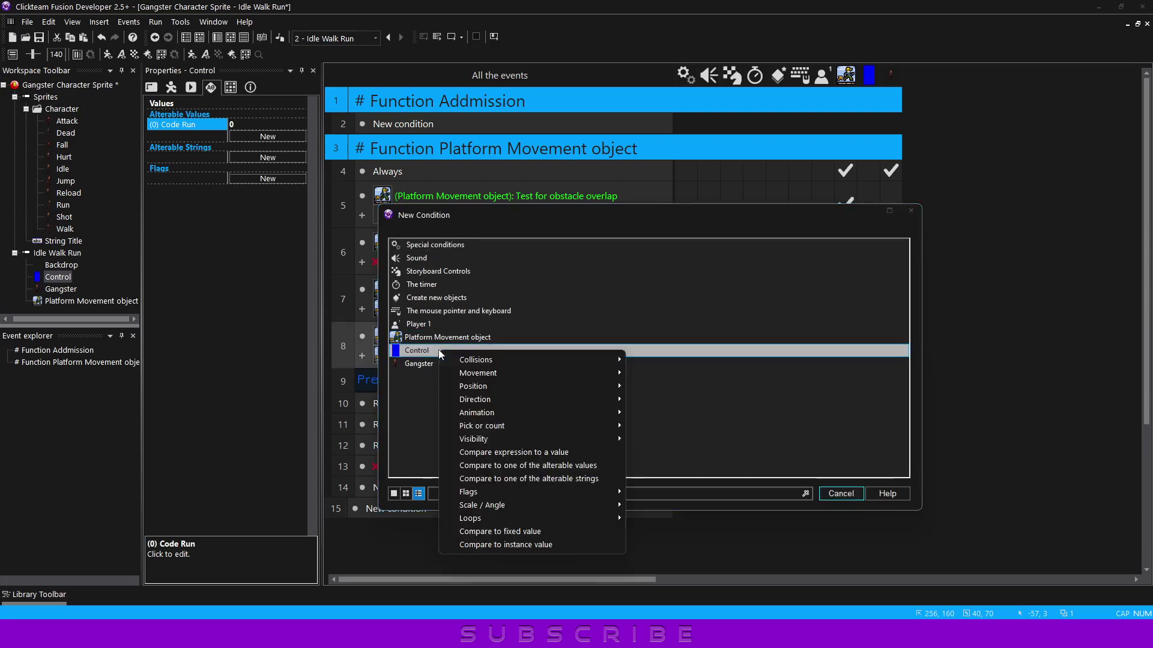
{"action": "left_click", "coordinate": [567, 468]}
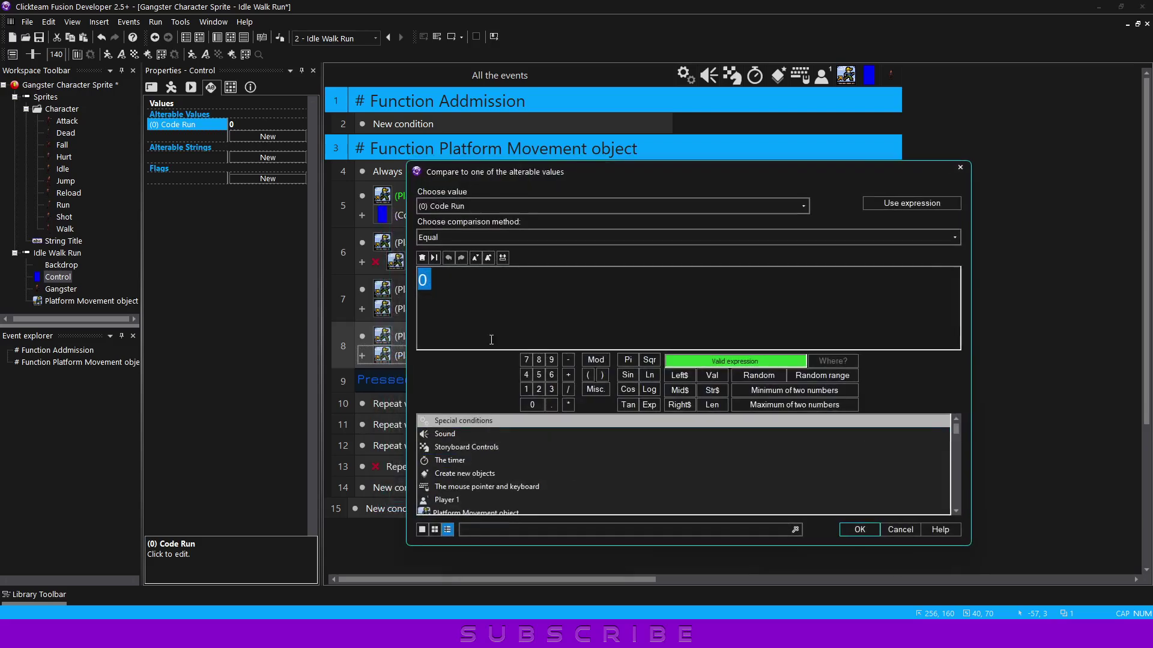
{"action": "left_click", "coordinate": [521, 387]}
{"action": "key", "text": "Return"}
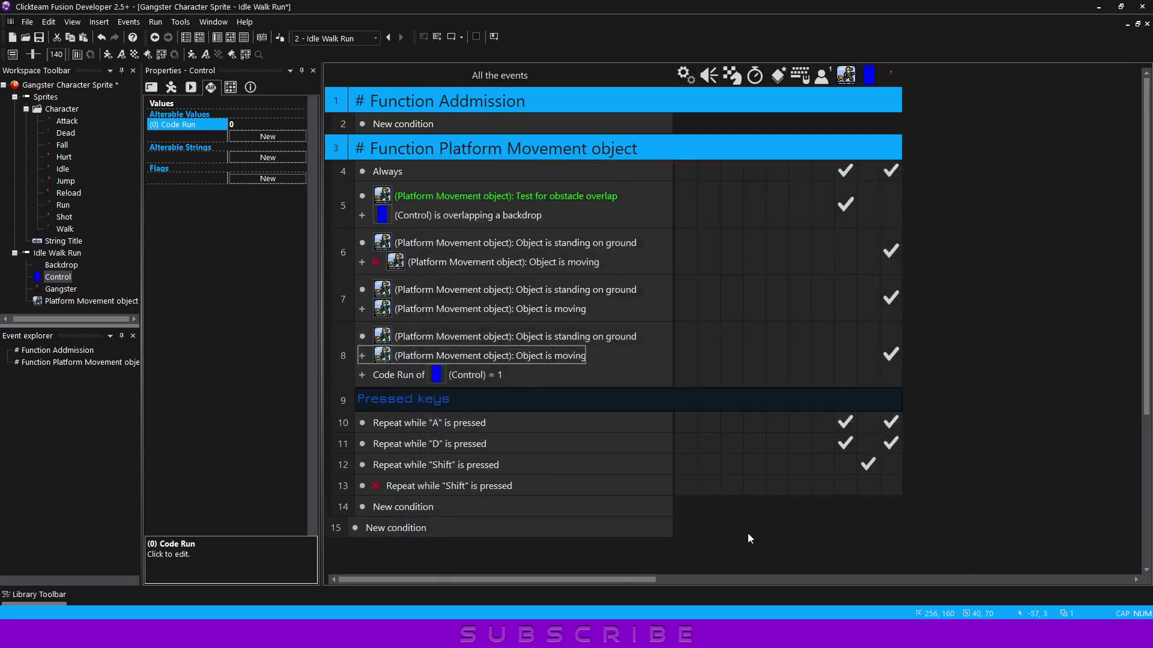
Step: Change event 8's Gangster animation to Run
{"action": "right_click", "coordinate": [889, 353]}
{"action": "left_click", "coordinate": [903, 570]}
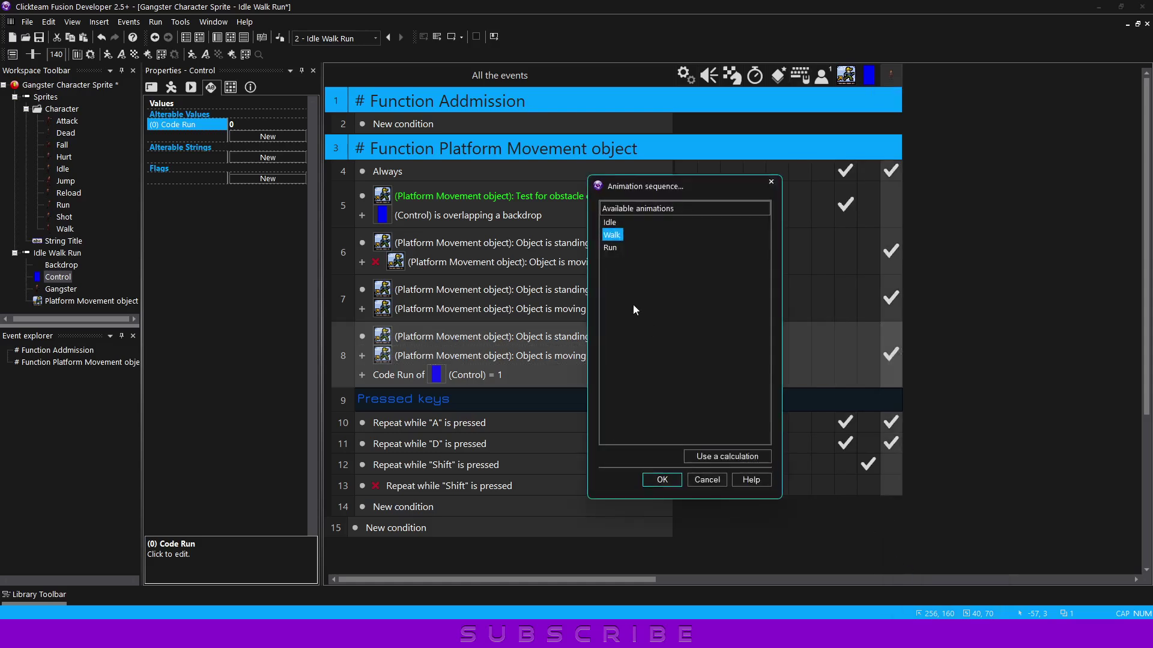
{"action": "double_click", "coordinate": [609, 248]}
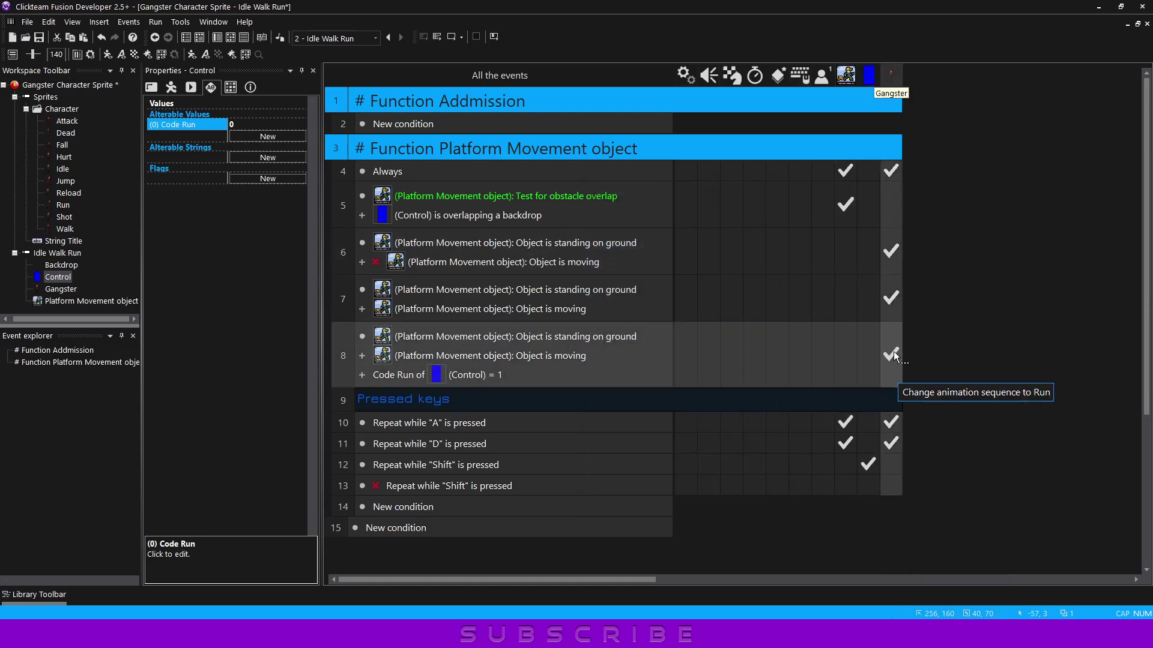
Step: Preview the game, walk the character left and right, then stop the game
{"action": "key", "text": "F7"}
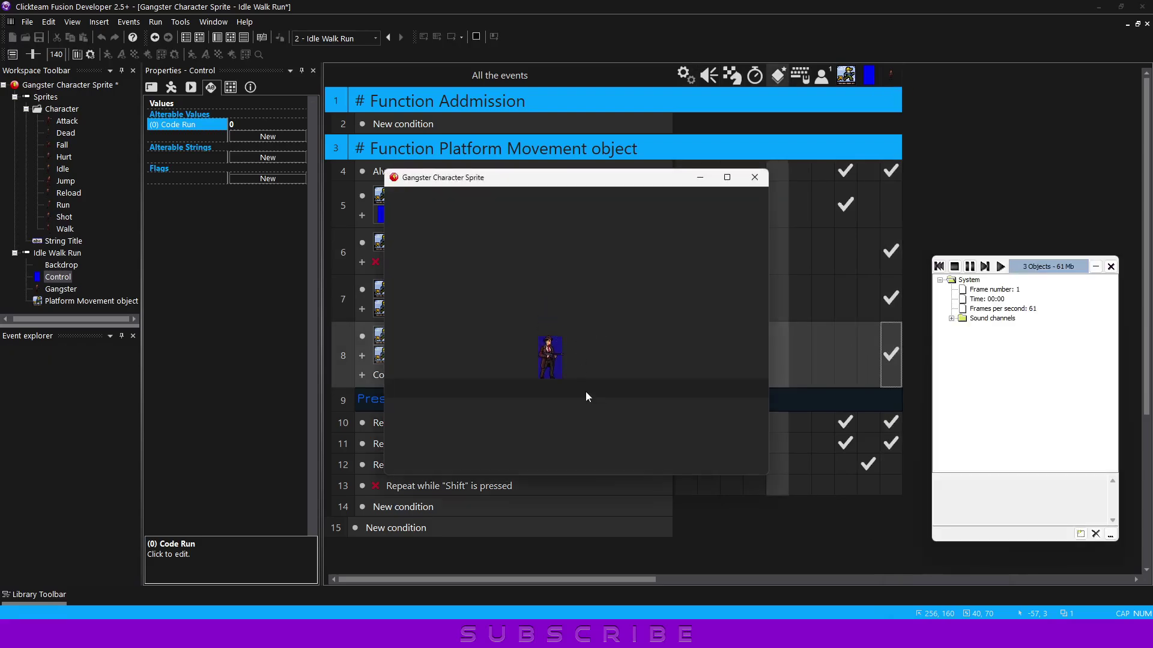
{"action": "key", "text": "Left"}
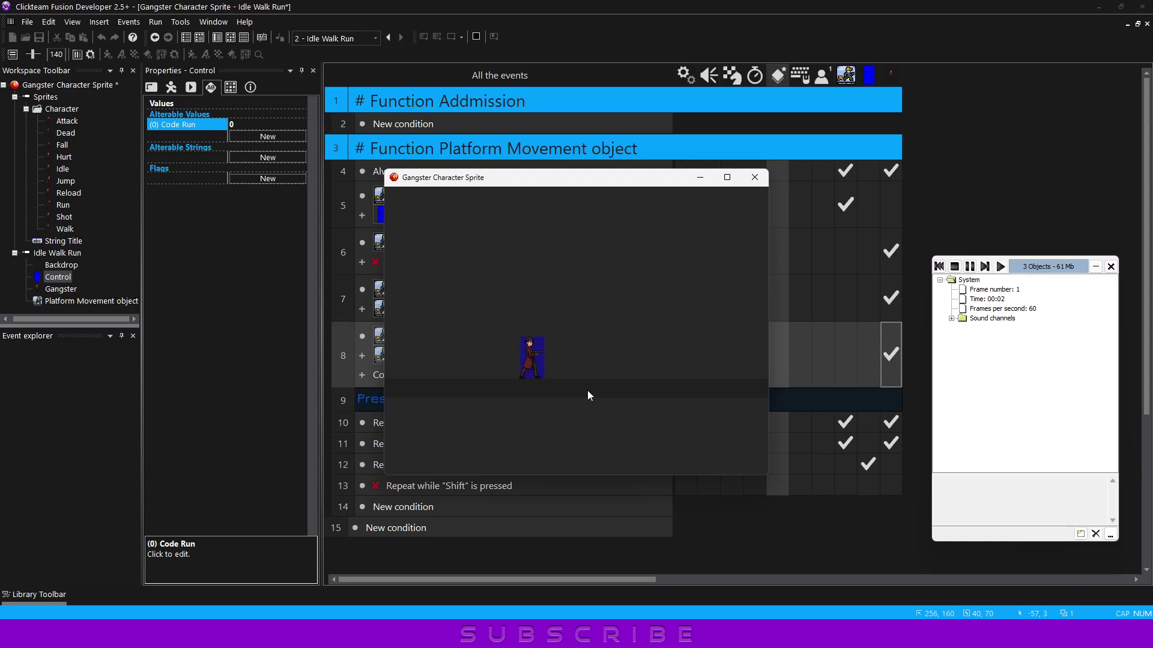
{"action": "key", "text": "Right"}
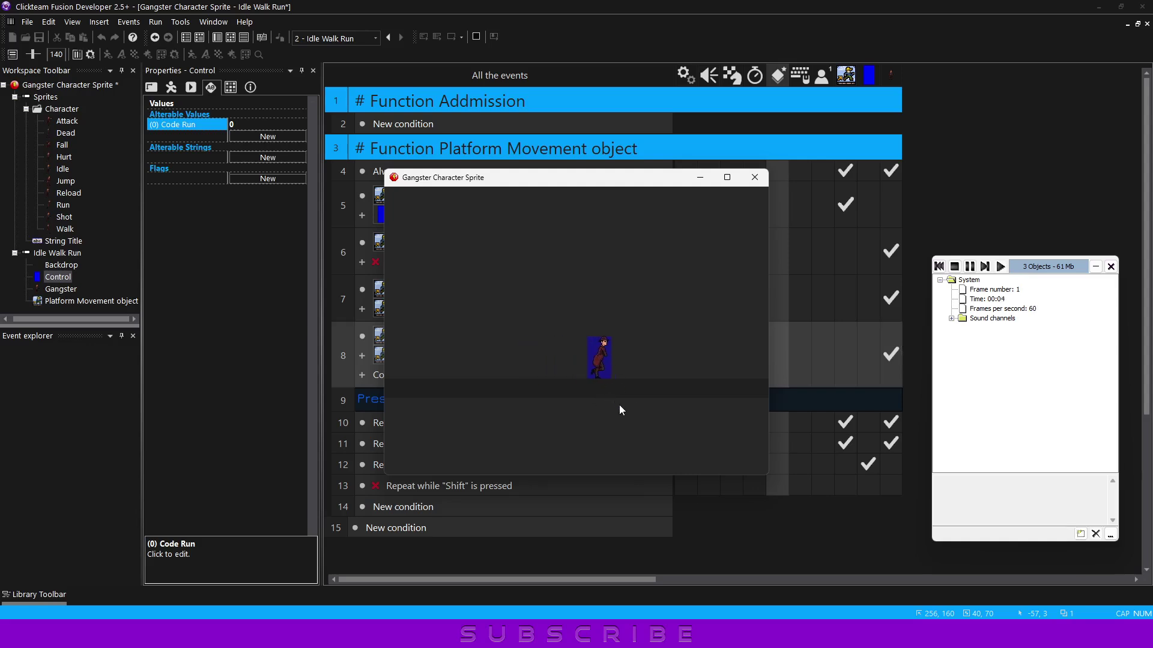
{"action": "key", "text": "Right"}
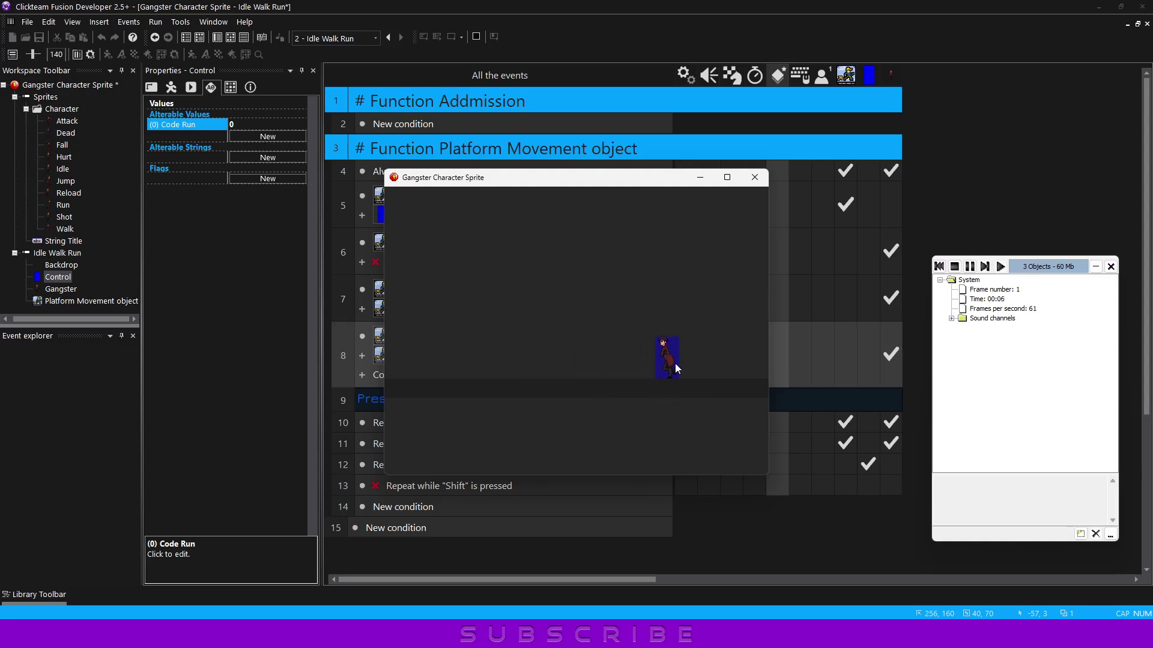
{"action": "left_click_drag", "start_coordinate": [544, 177], "coordinate": [501, 412]}
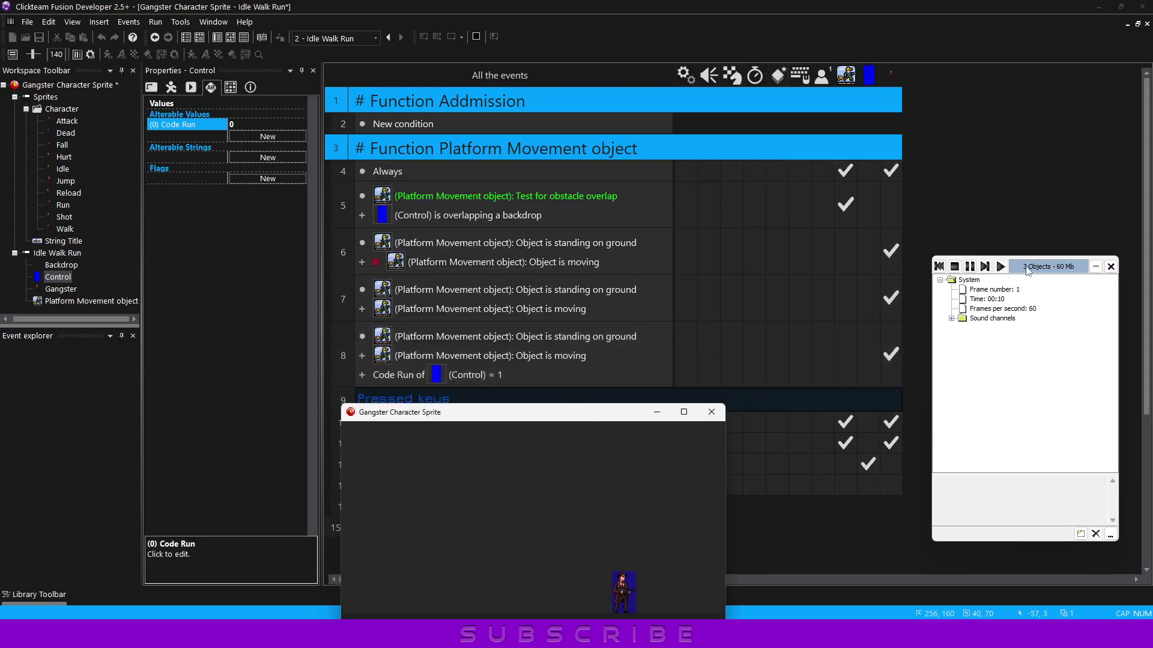
{"action": "left_click_drag", "start_coordinate": [1027, 269], "coordinate": [1041, 79]}
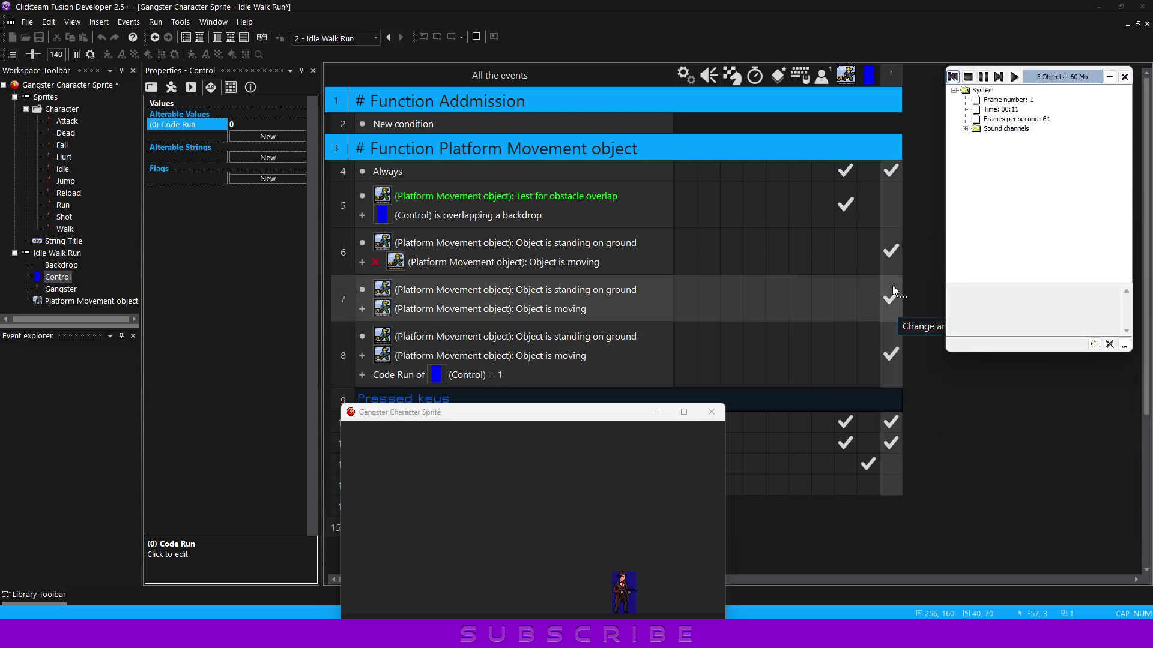
{"action": "left_click_drag", "start_coordinate": [1054, 353], "coordinate": [1054, 227]}
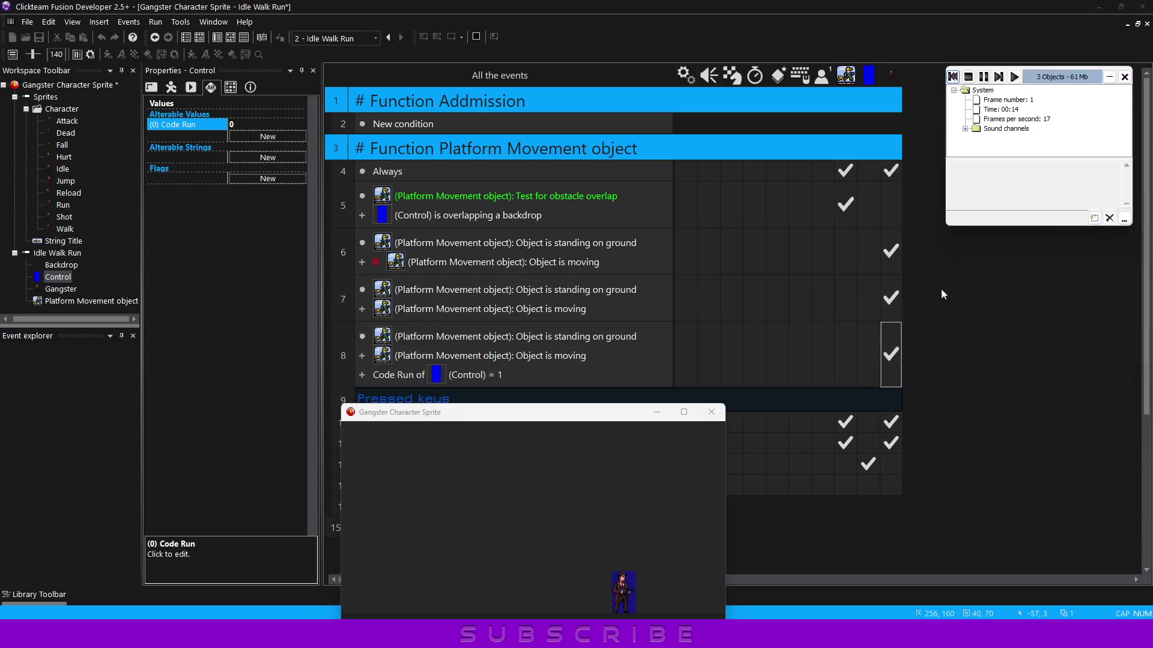
{"action": "left_click", "coordinate": [711, 412]}
Step: Copy the Code Run condition into event 7 and make it check Code Run = 0
{"action": "left_click_drag", "start_coordinate": [337, 317], "coordinate": [338, 317]}
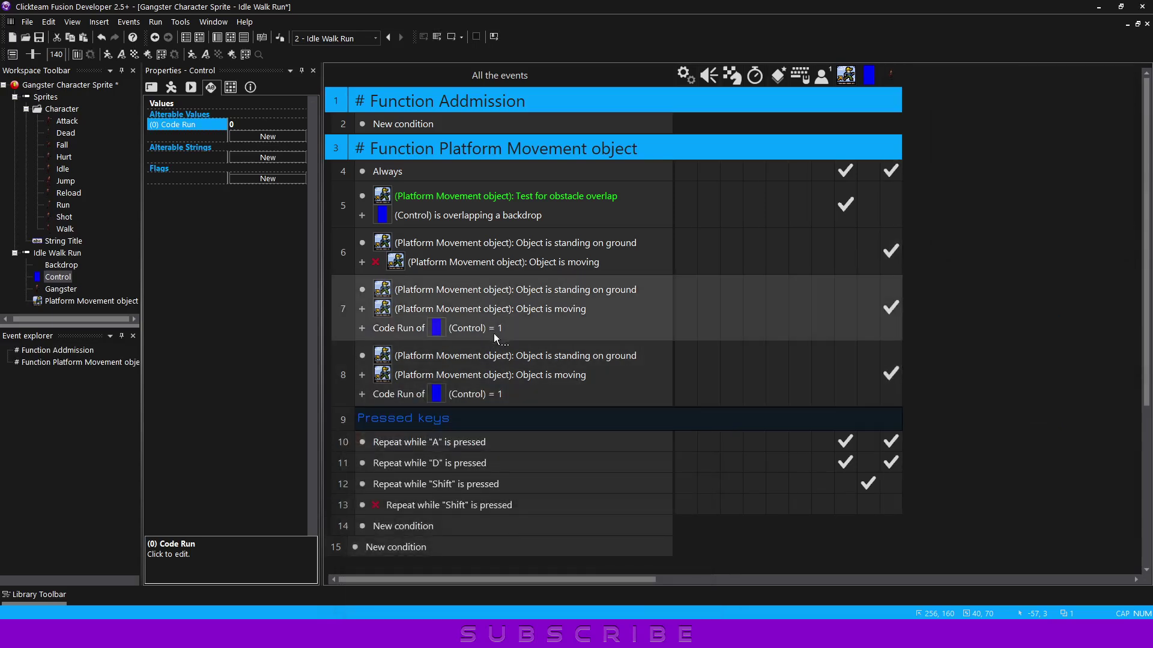
{"action": "double_click", "coordinate": [391, 328]}
{"action": "type", "text": "0"}
{"action": "key", "text": "Return"}
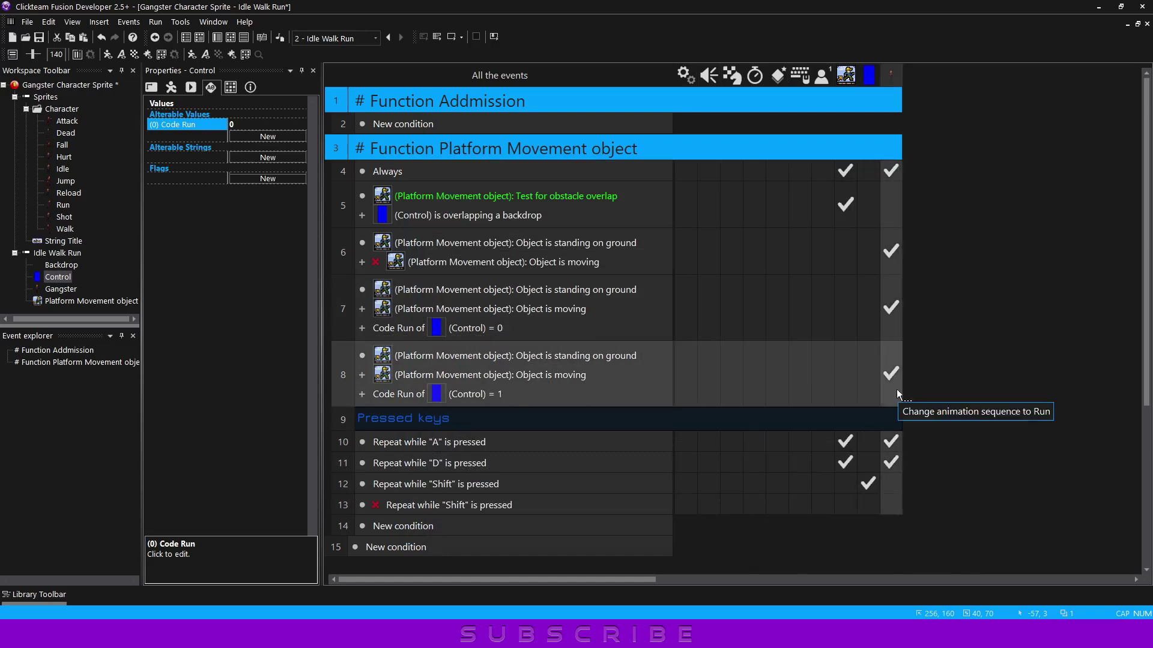
Step: Test the game walking the character right, left and right, then stop it
{"action": "key", "text": "F8"}
{"action": "key", "text": "d"}
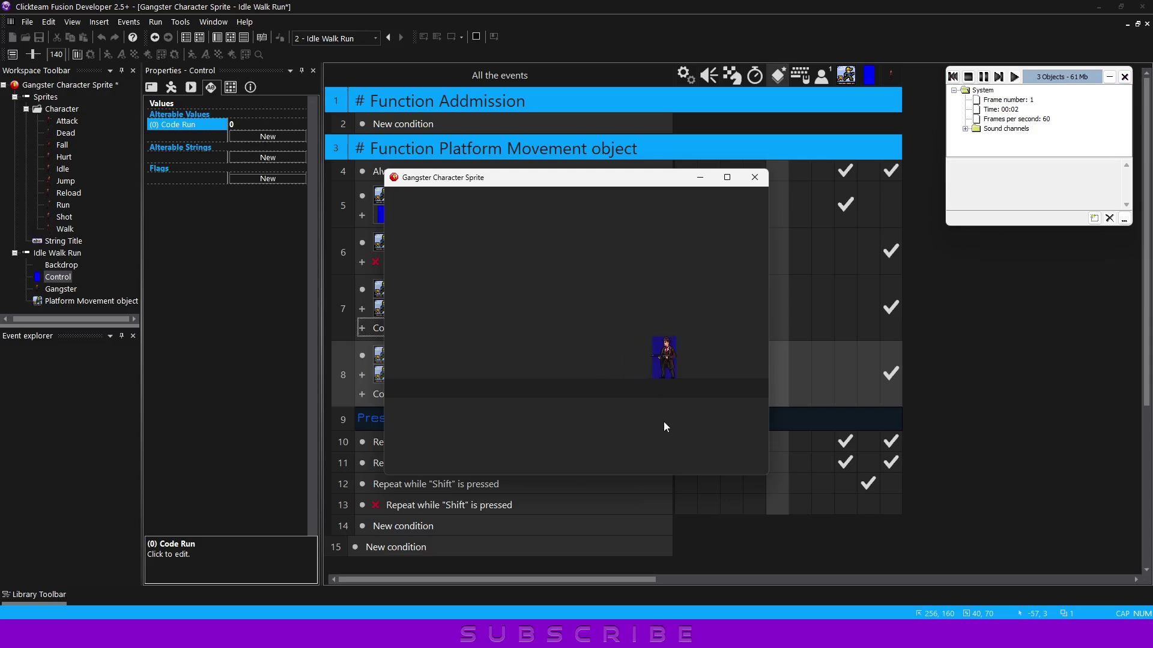
{"action": "key", "text": "a"}
{"action": "key", "text": "a"}
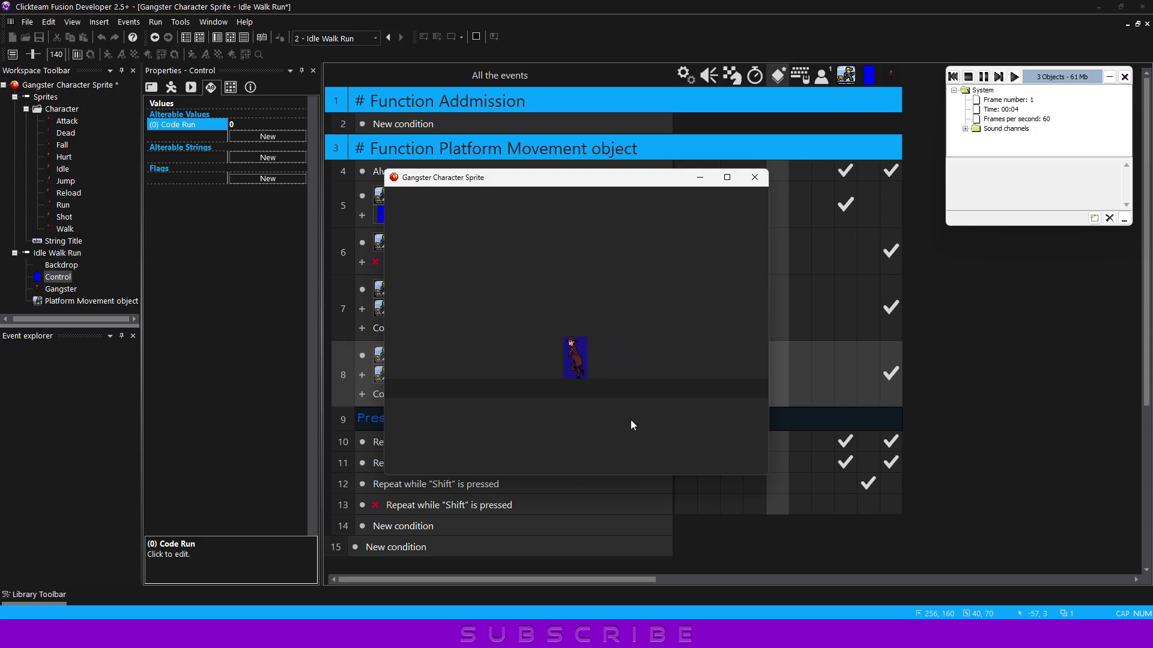
{"action": "key", "text": "d"}
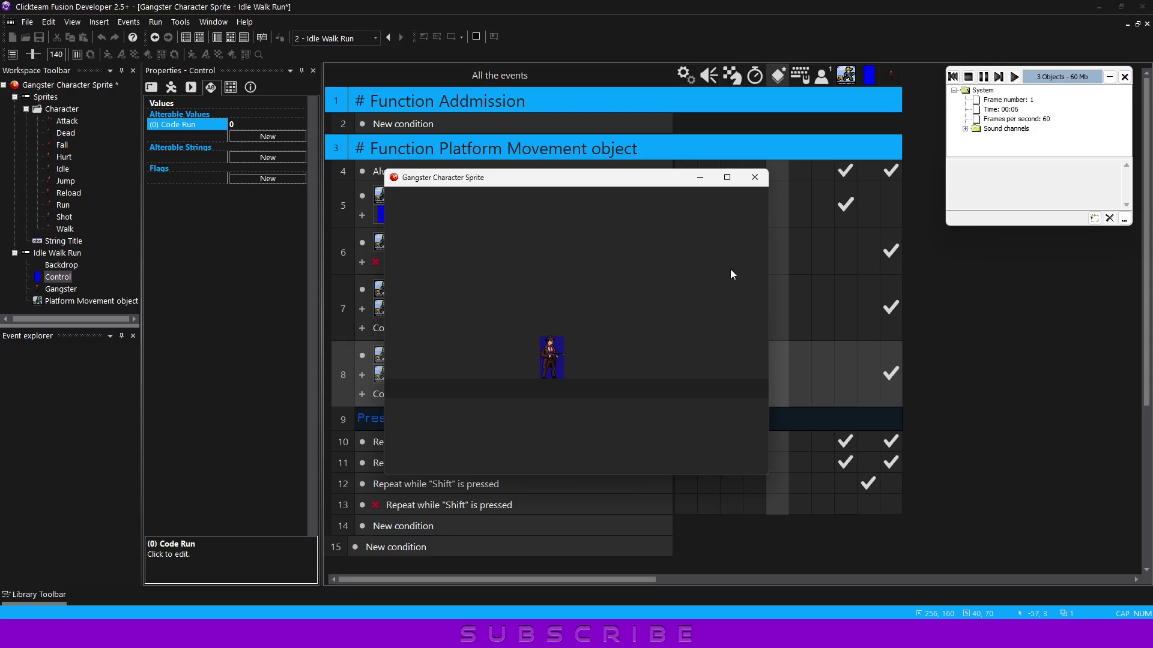
{"action": "left_click", "coordinate": [754, 178]}
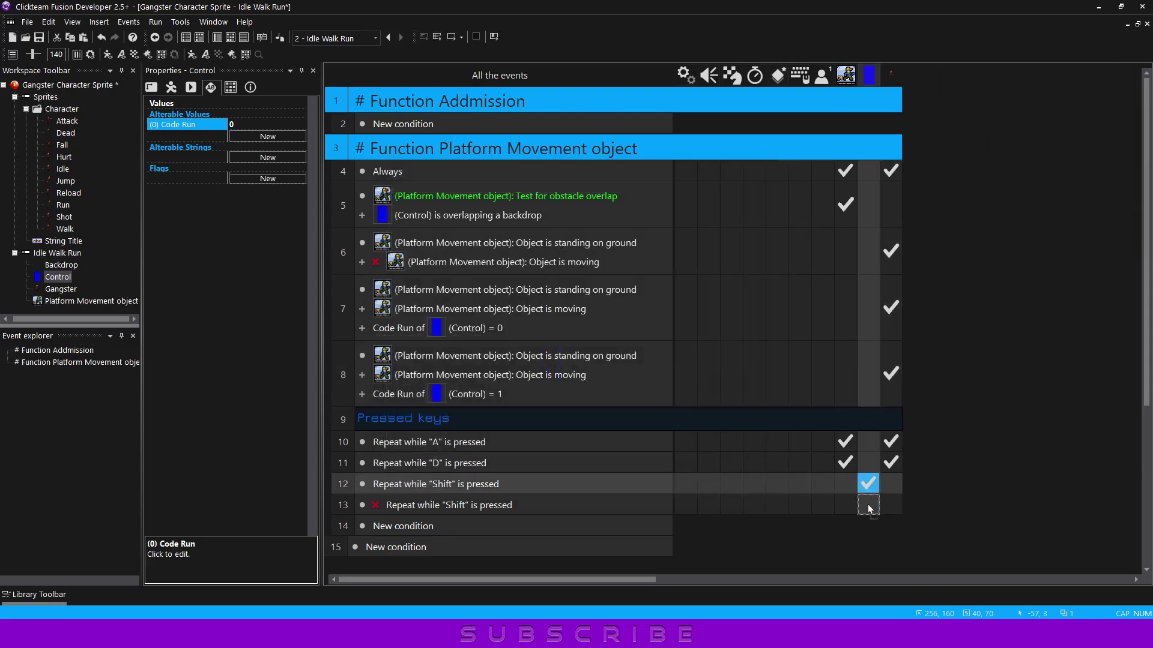
Step: In event 13, set Control's Code Run value to 0
{"action": "left_click", "coordinate": [867, 505]}
{"action": "left_click", "coordinate": [946, 479]}
{"action": "left_click", "coordinate": [510, 373]}
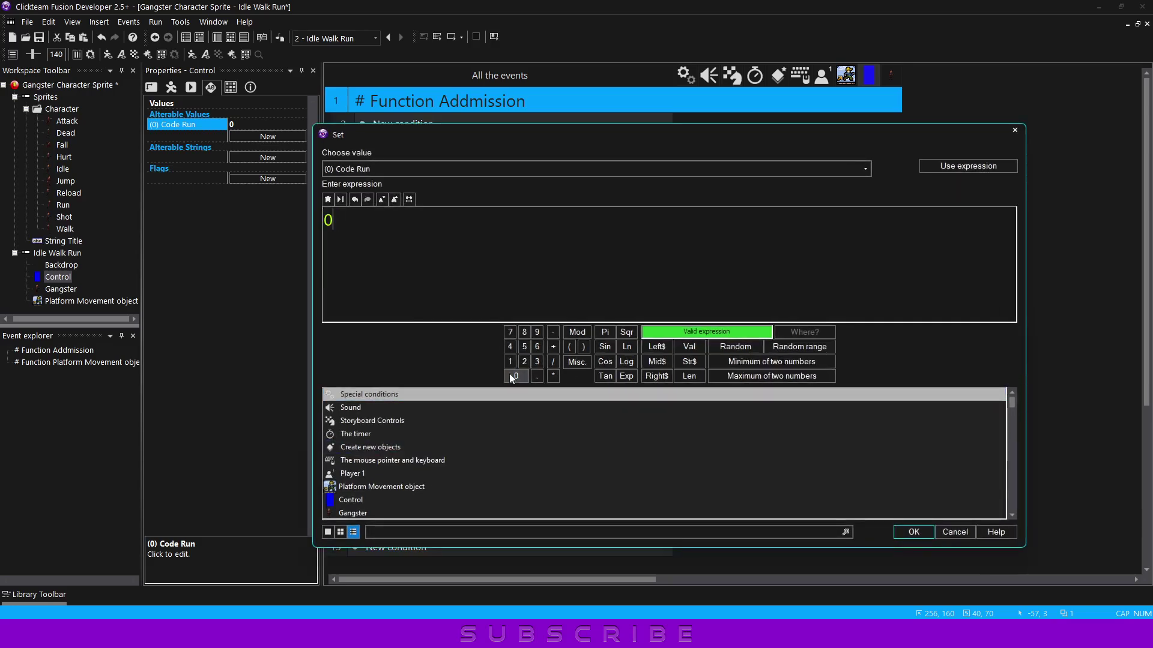
{"action": "left_click", "coordinate": [913, 532]}
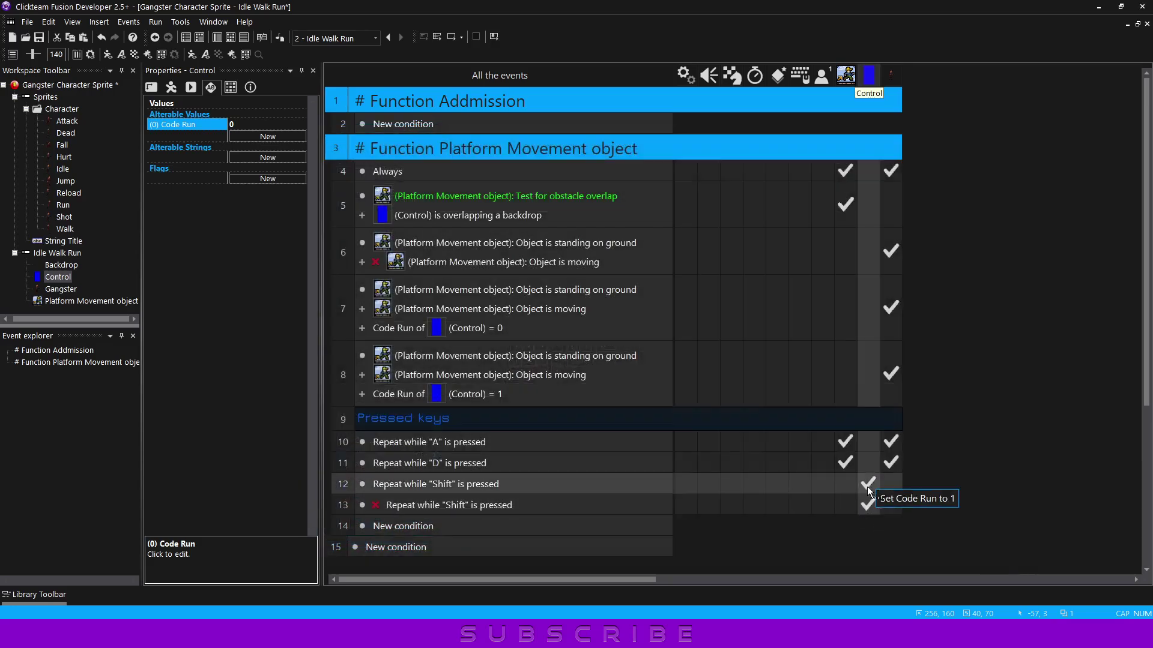
Step: Test moving the character right and left, then open the Platform Movement object's setup
{"action": "key", "text": "F8"}
{"action": "key", "text": "Right"}
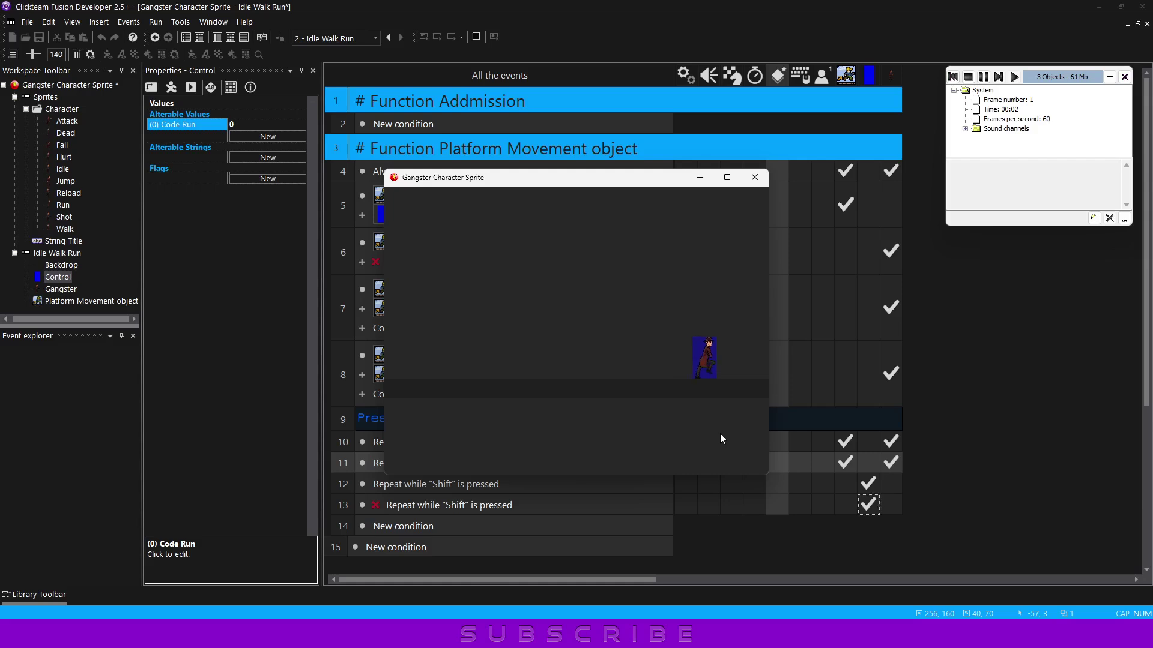
{"action": "key", "text": "Left"}
{"action": "left_click", "coordinate": [751, 182]}
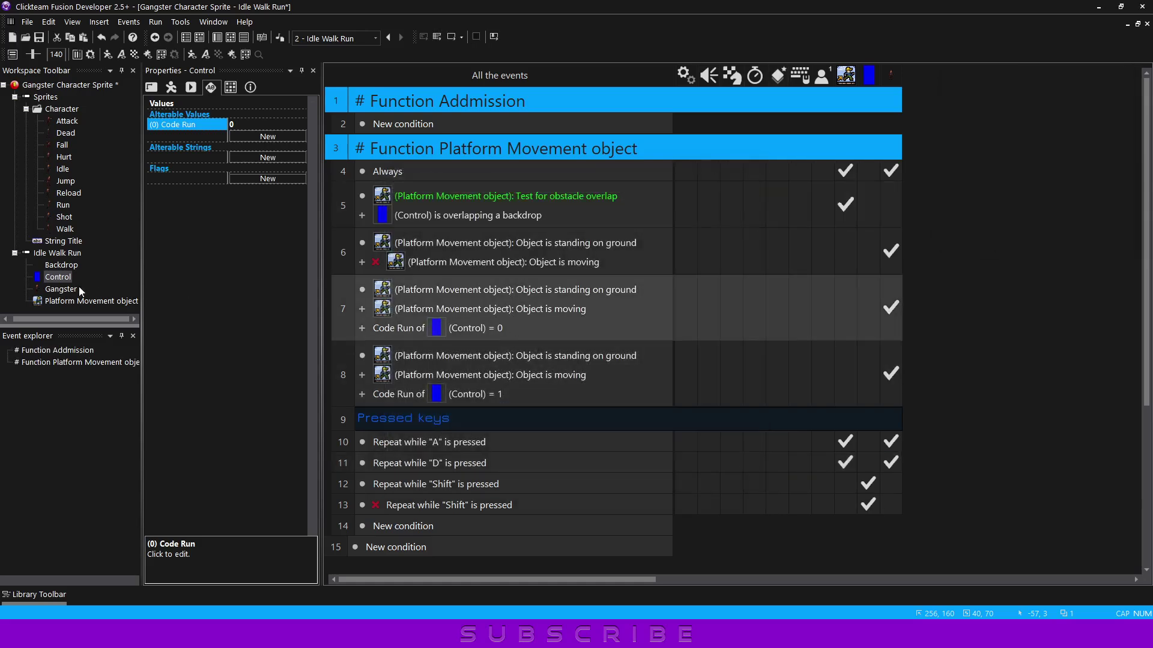
{"action": "double_click", "coordinate": [85, 303]}
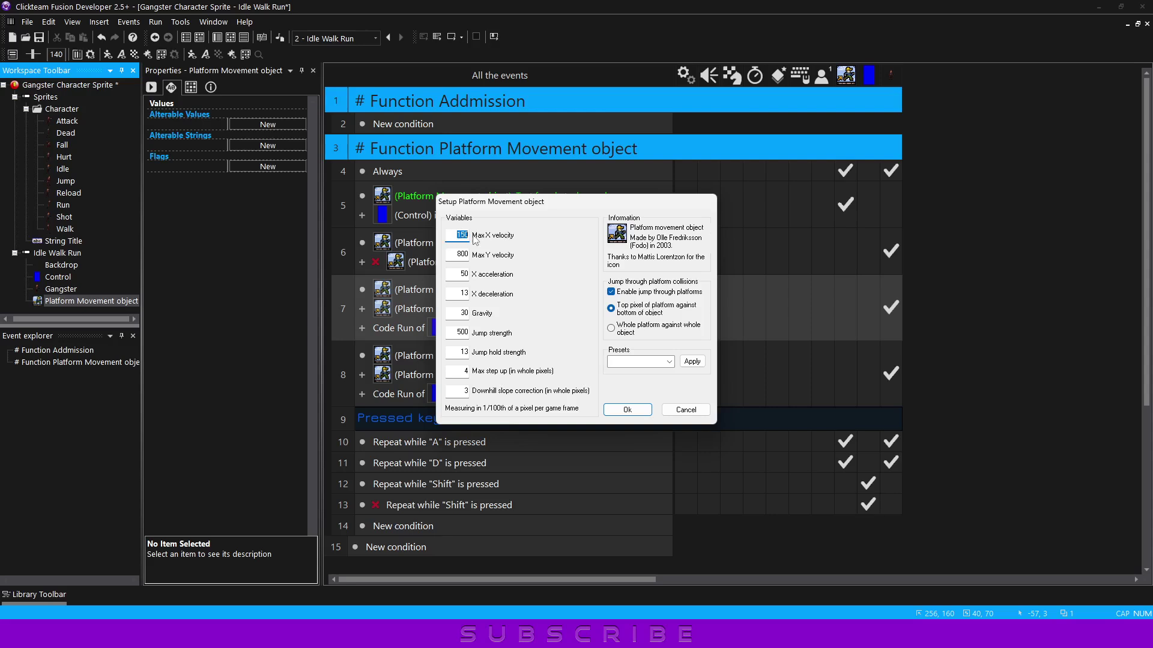
Step: Make event 7 set the Platform Movement's maximum X velocity to 150
{"action": "left_click", "coordinate": [619, 411]}
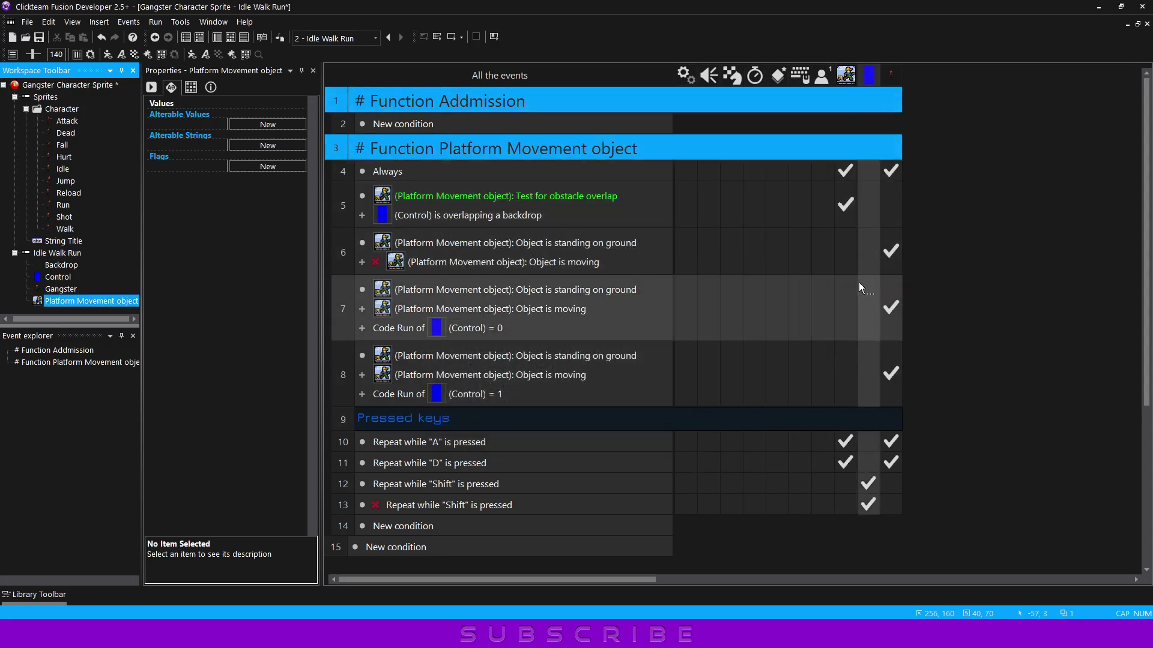
{"action": "left_click", "coordinate": [848, 300]}
{"action": "mouse_move", "coordinate": [889, 430]}
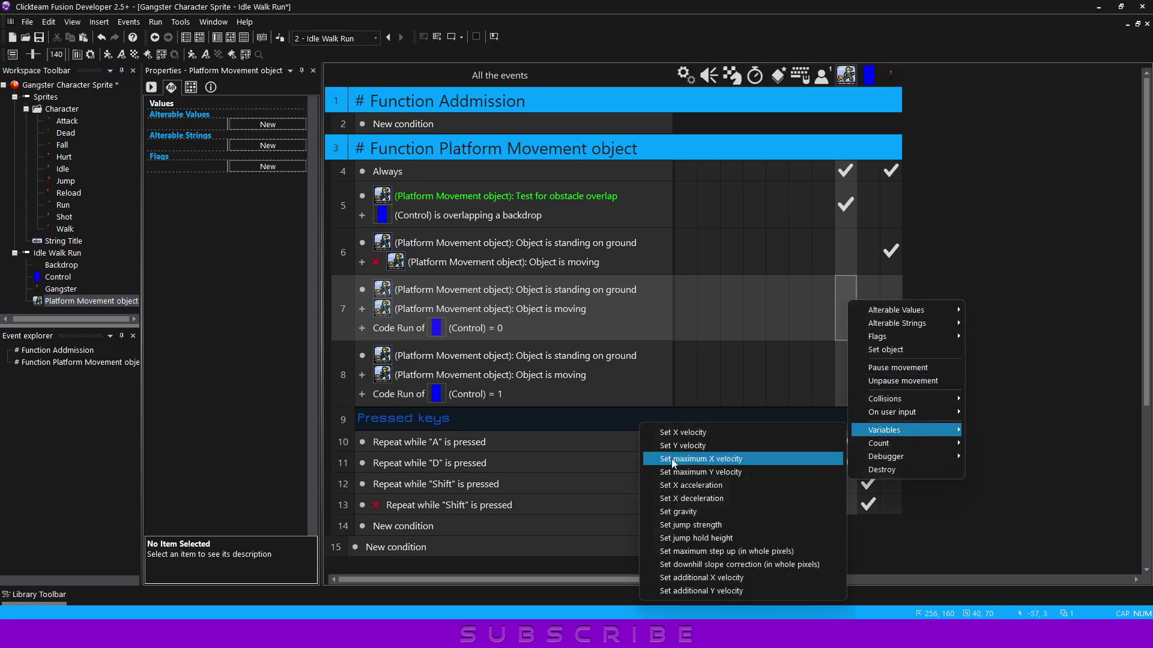
{"action": "left_click", "coordinate": [706, 459]}
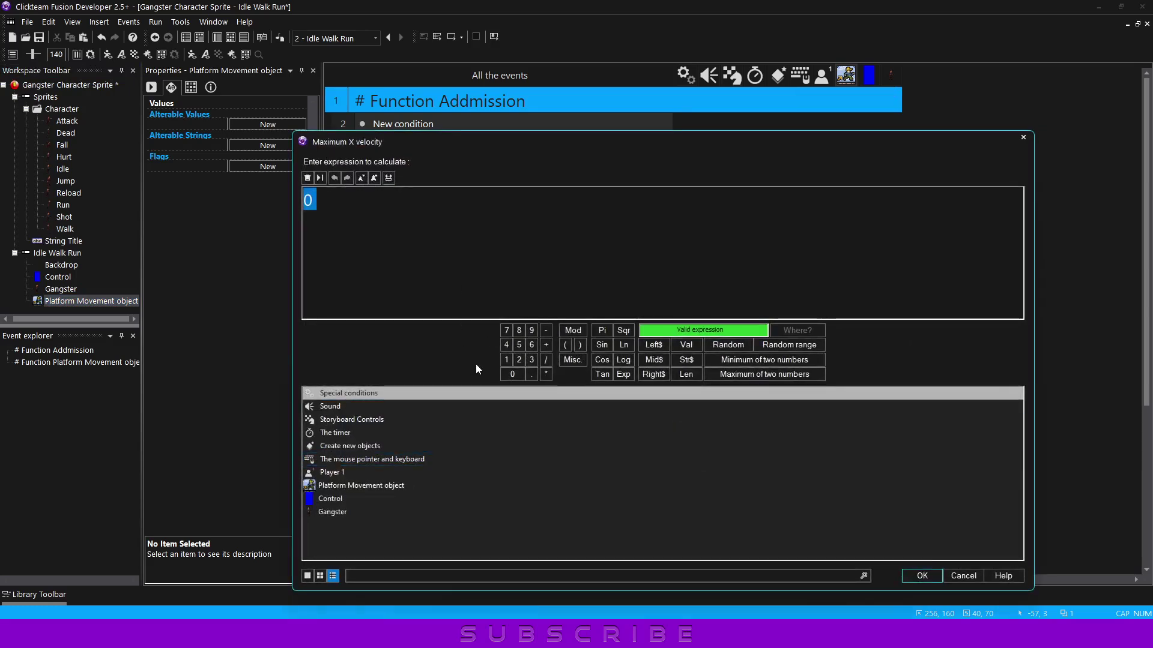
{"action": "left_click", "coordinate": [505, 360]}
{"action": "left_click", "coordinate": [518, 346]}
{"action": "left_click", "coordinate": [918, 576]}
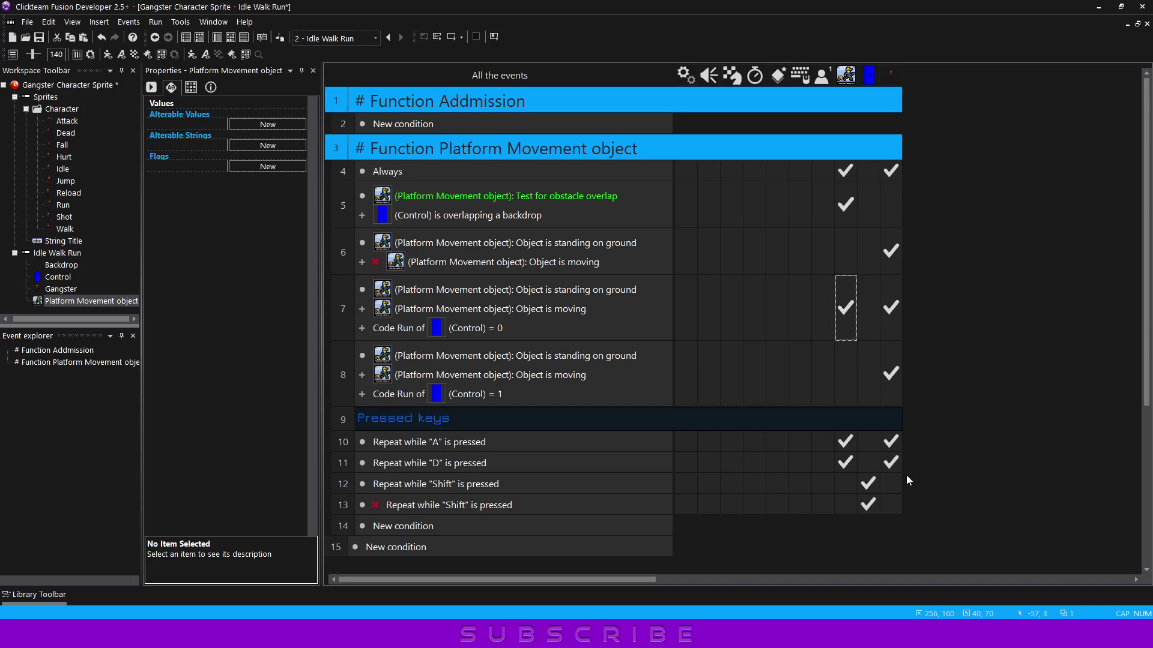
Step: Copy the velocity action into event 8 and change it to 500
{"action": "left_click", "coordinate": [846, 312]}
{"action": "right_click", "coordinate": [846, 366]}
{"action": "left_click", "coordinate": [863, 542]}
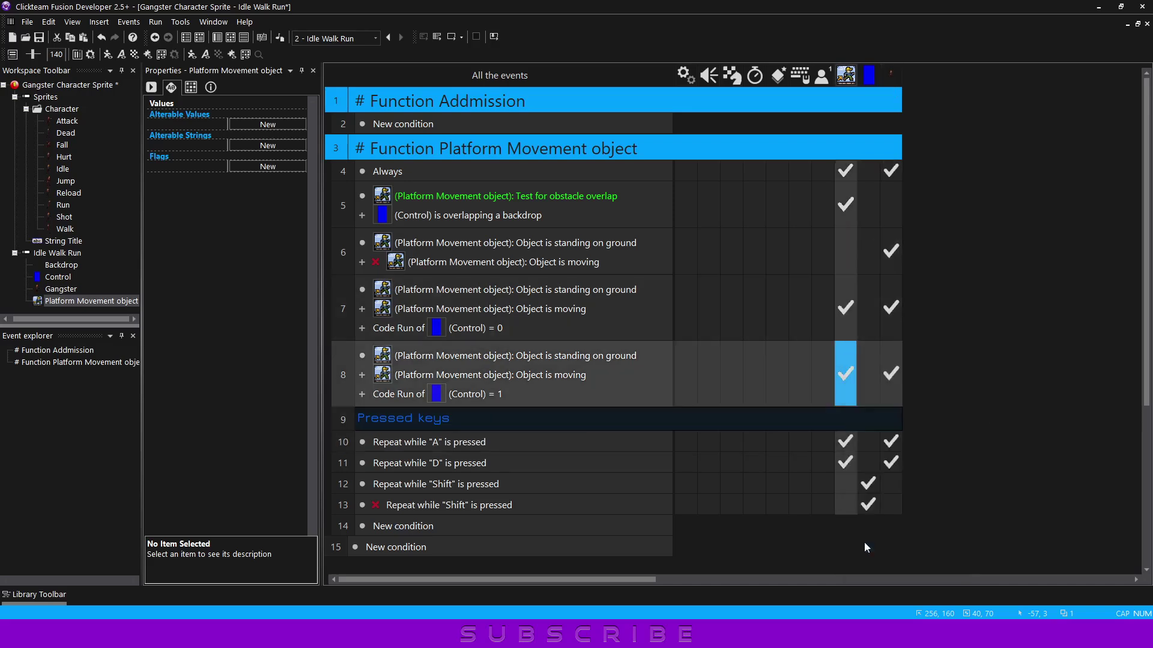
{"action": "type", "text": "5"}
{"action": "left_click", "coordinate": [517, 373]}
{"action": "left_click", "coordinate": [517, 373]}
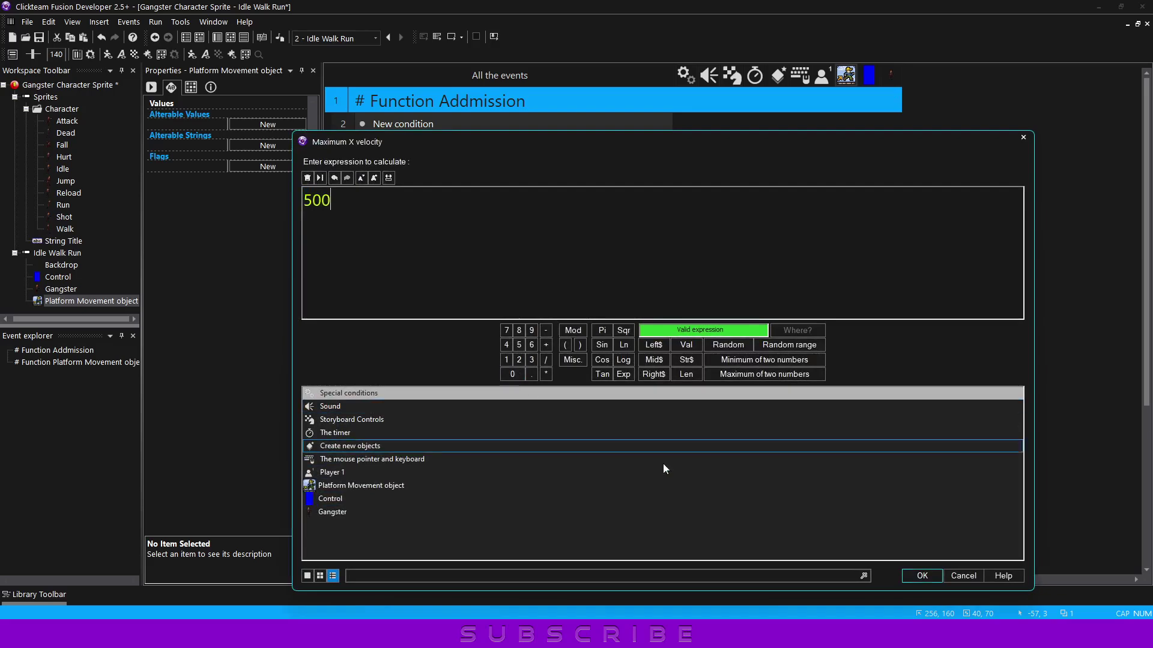
{"action": "left_click", "coordinate": [920, 575]}
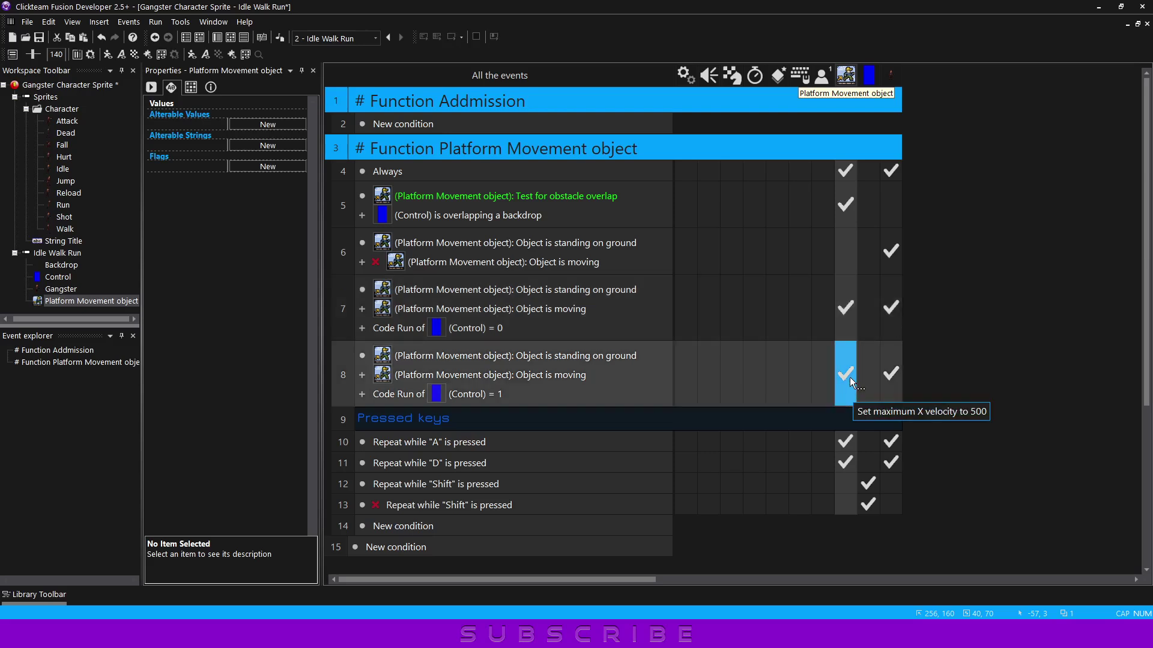
Step: Run the game and move the gangster left and right repeatedly, walking and running
{"action": "key", "text": "F7"}
{"action": "key", "text": "d"}
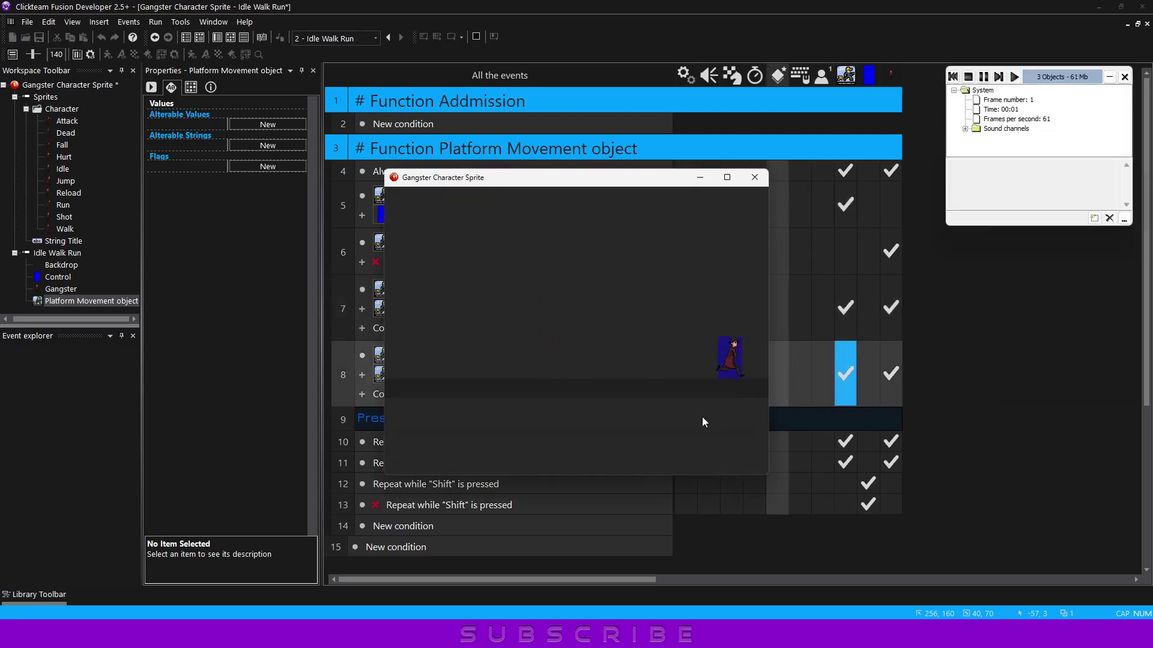
{"action": "key", "text": "Left"}
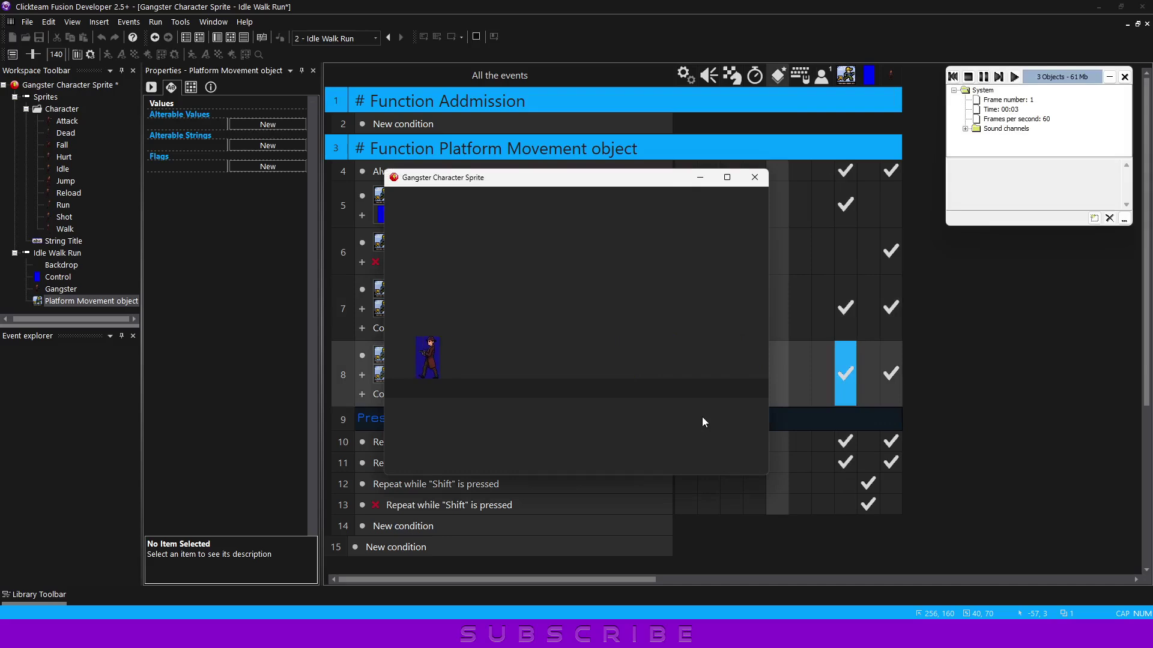
{"action": "key", "text": "Right"}
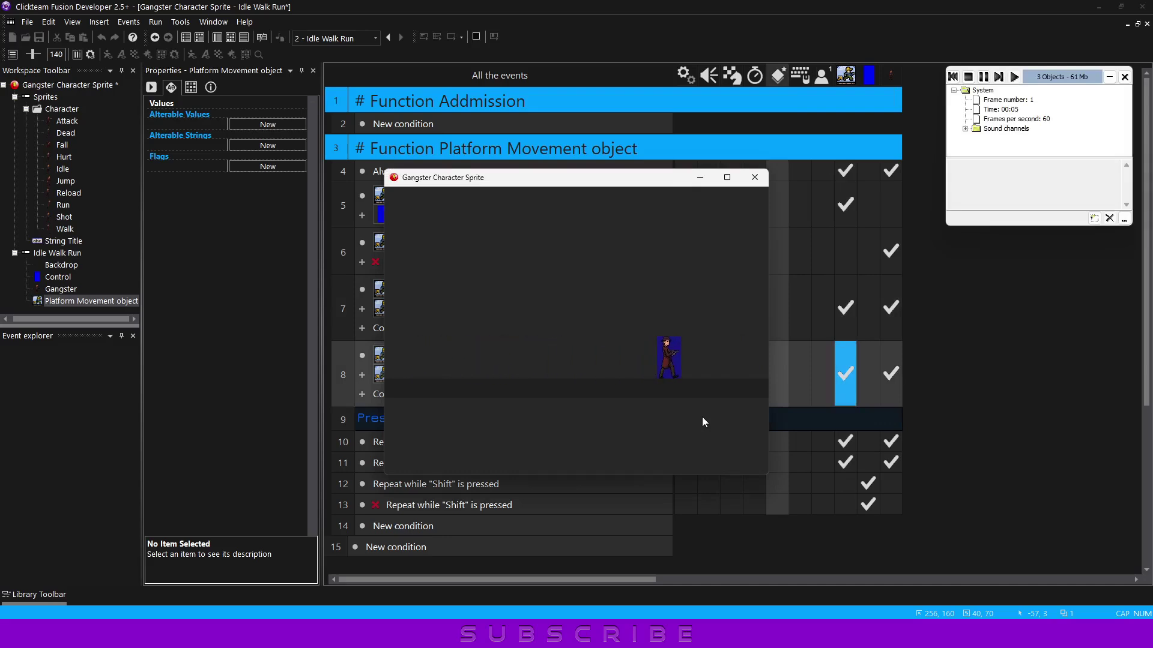
{"action": "key", "text": "Left"}
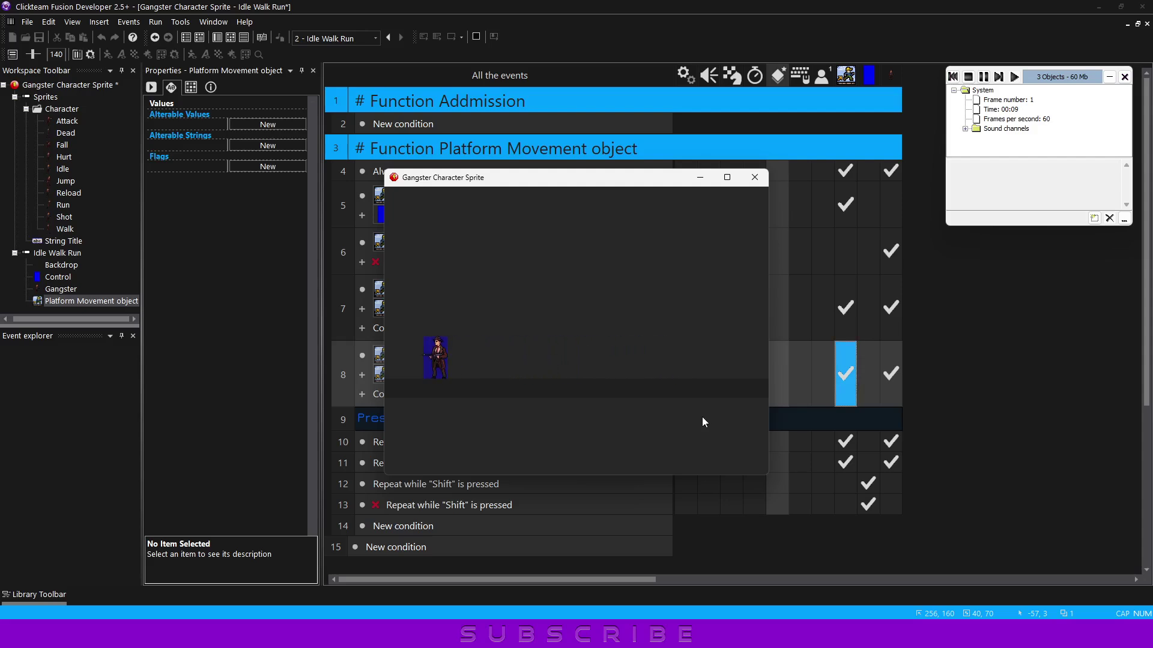
{"action": "key", "text": "Right"}
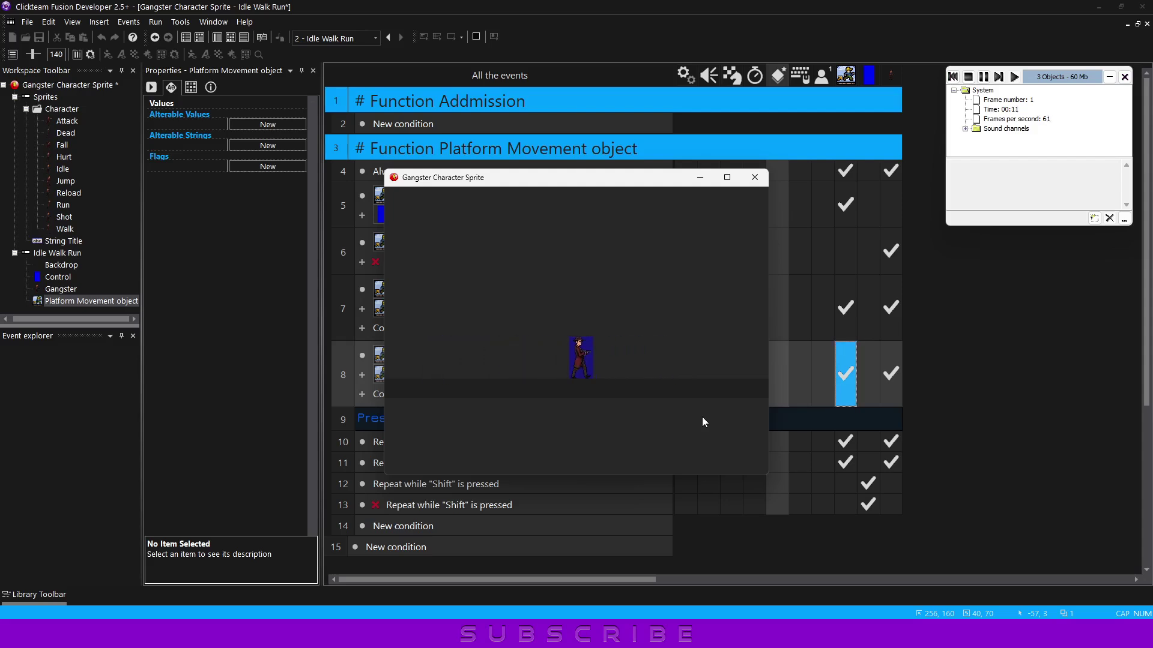
{"action": "key", "text": "Right"}
{"action": "key", "text": "Left"}
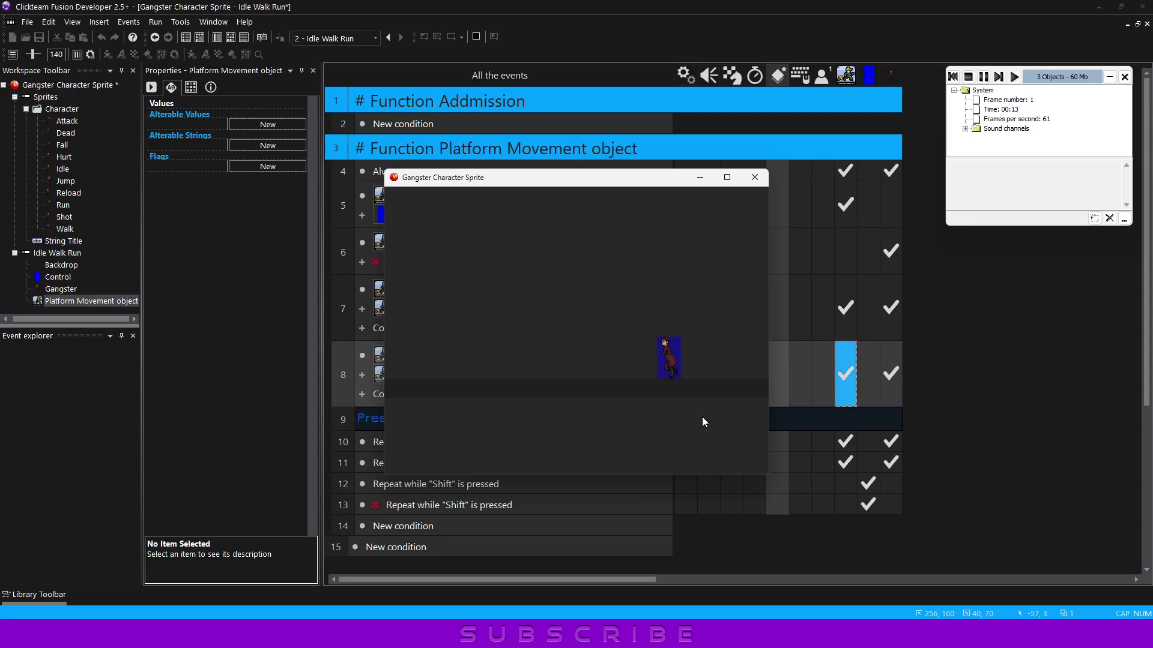
{"action": "key", "text": "Left"}
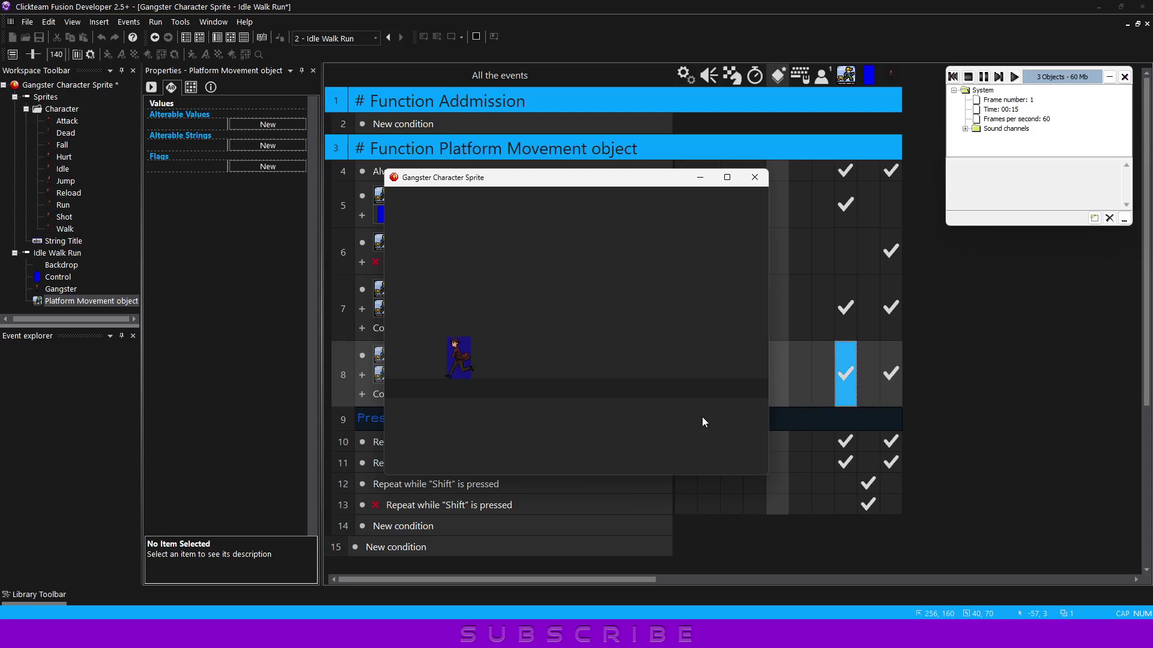
{"action": "key", "text": "Right"}
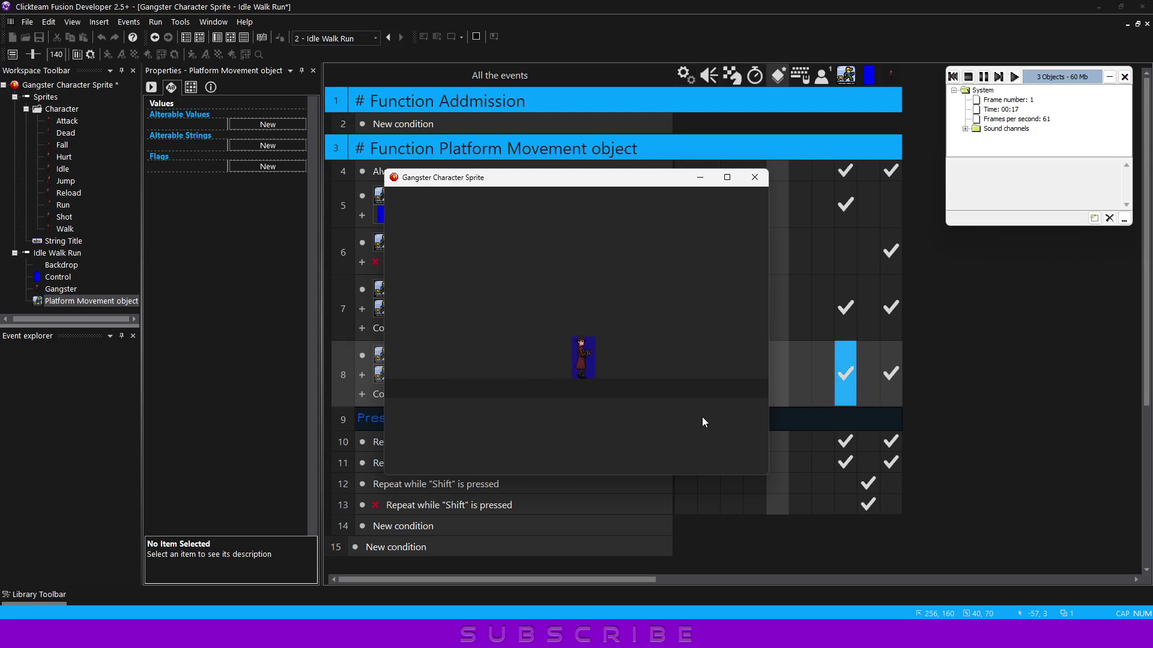
{"action": "key", "text": "Right"}
{"action": "key", "text": "Left"}
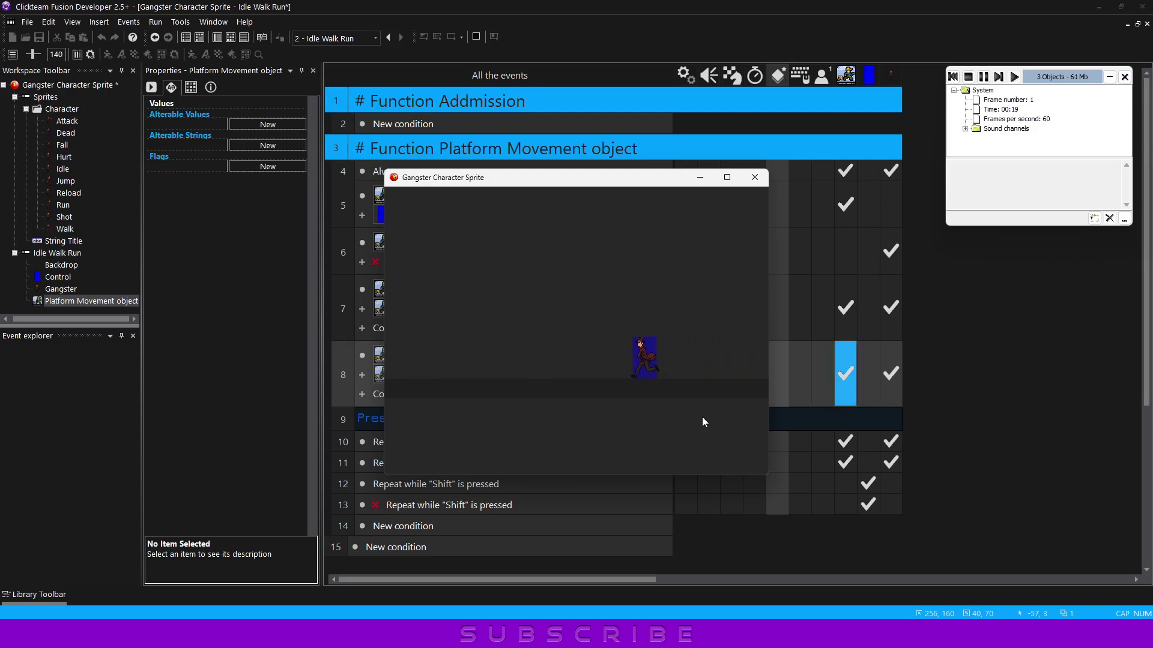
{"action": "key", "text": "Left"}
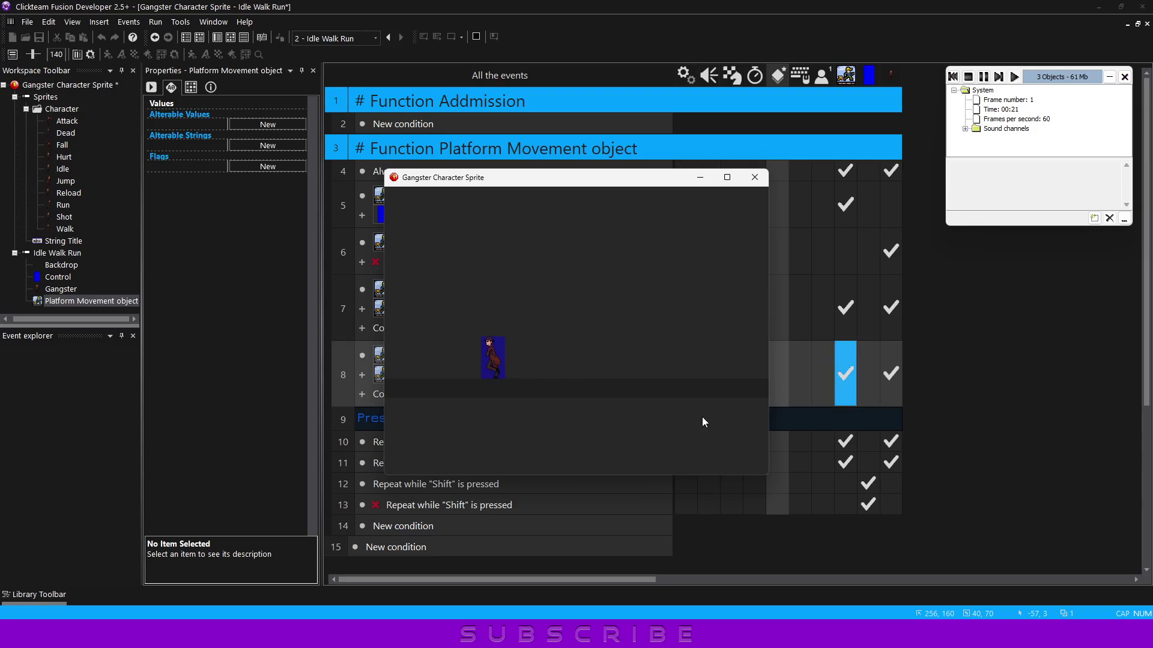
{"action": "key", "text": "Right"}
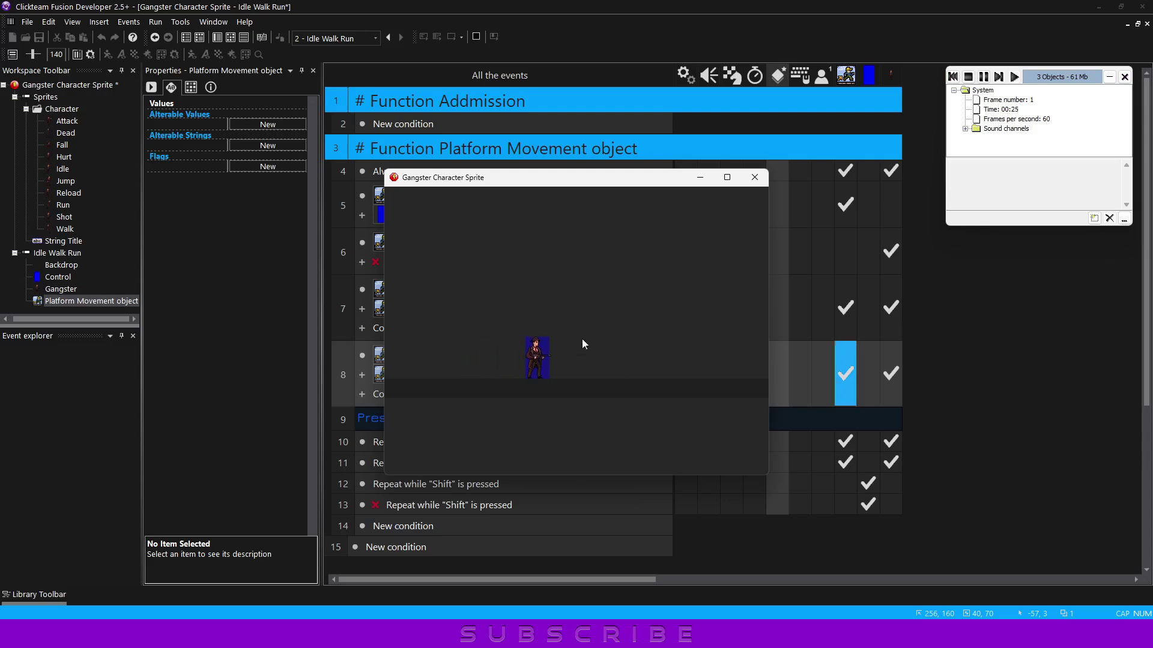
Step: Close the preview and add an 'Idle' comment, copied from Pressed keys, above the standing-still event
{"action": "left_click", "coordinate": [748, 184]}
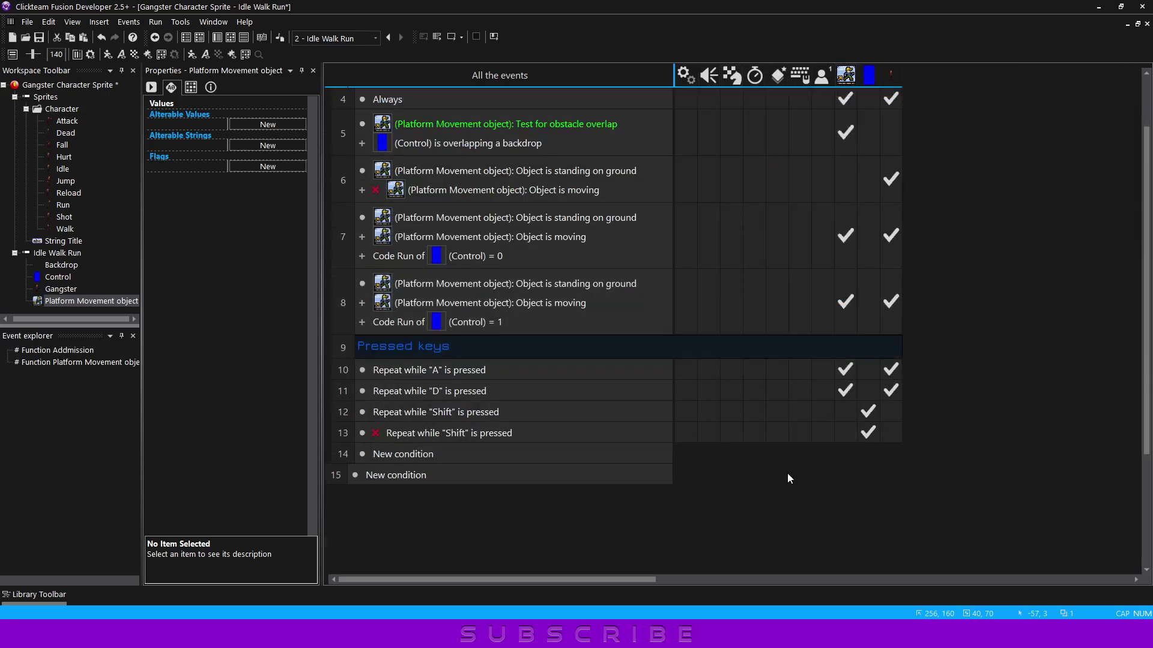
{"action": "left_click", "coordinate": [347, 419]}
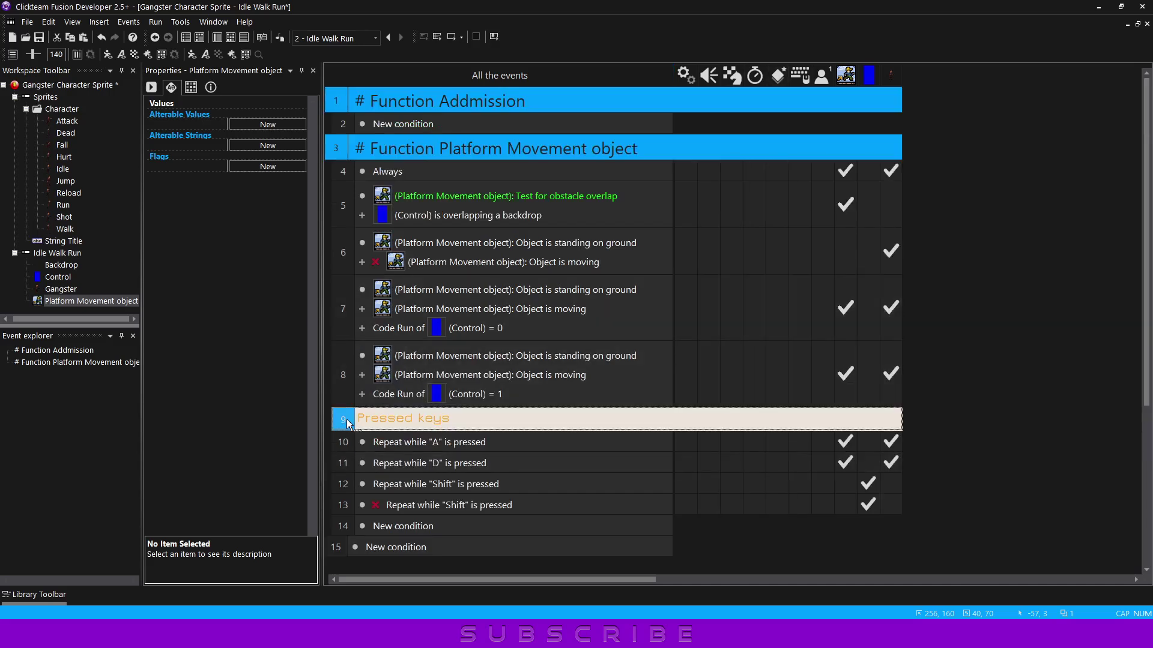
{"action": "key", "text": "ctrl+c"}
{"action": "key", "text": "ctrl+v"}
{"action": "left_click_drag", "start_coordinate": [347, 432], "coordinate": [345, 262]}
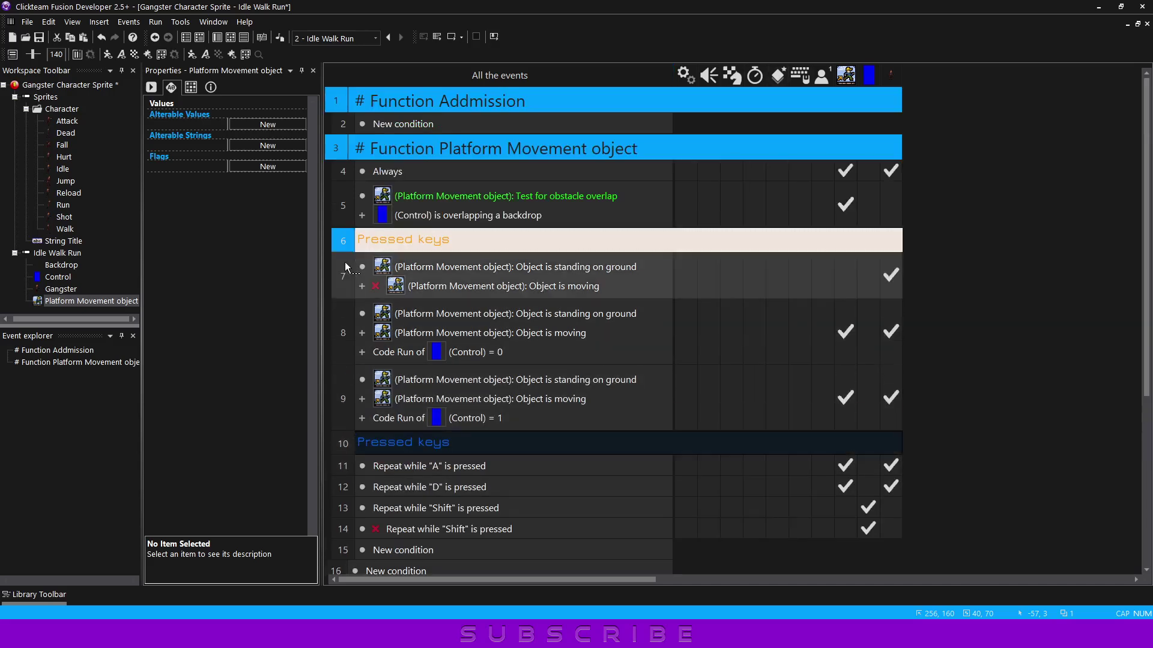
{"action": "double_click", "coordinate": [429, 242]}
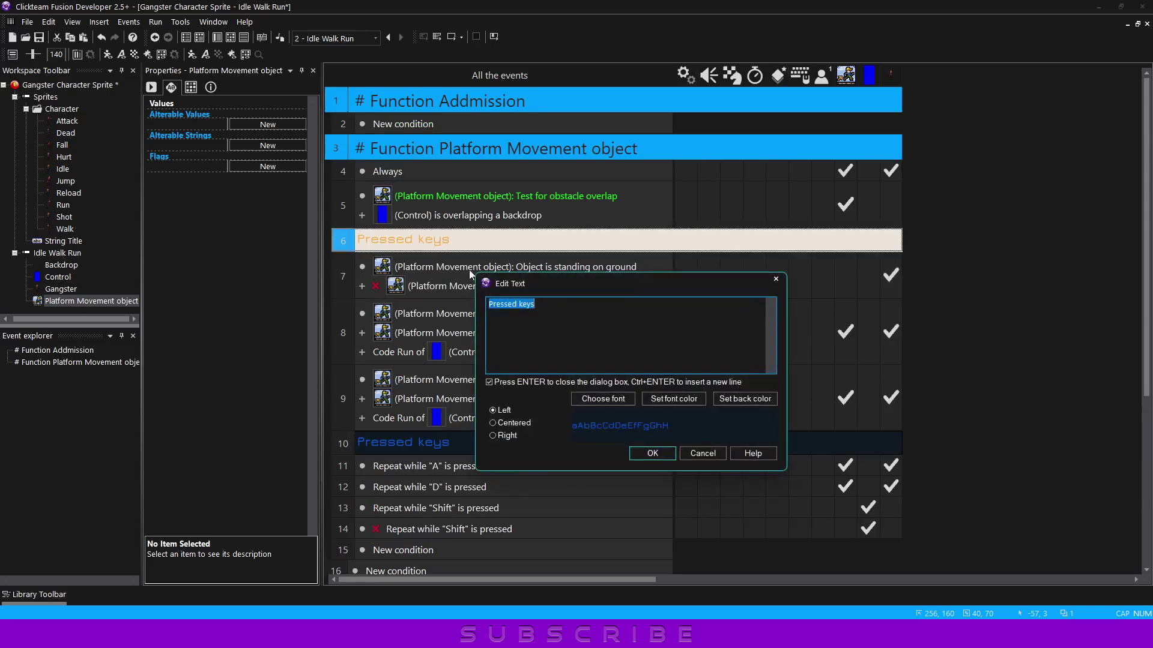
{"action": "type", "text": "Idle"}
{"action": "key", "text": "Return"}
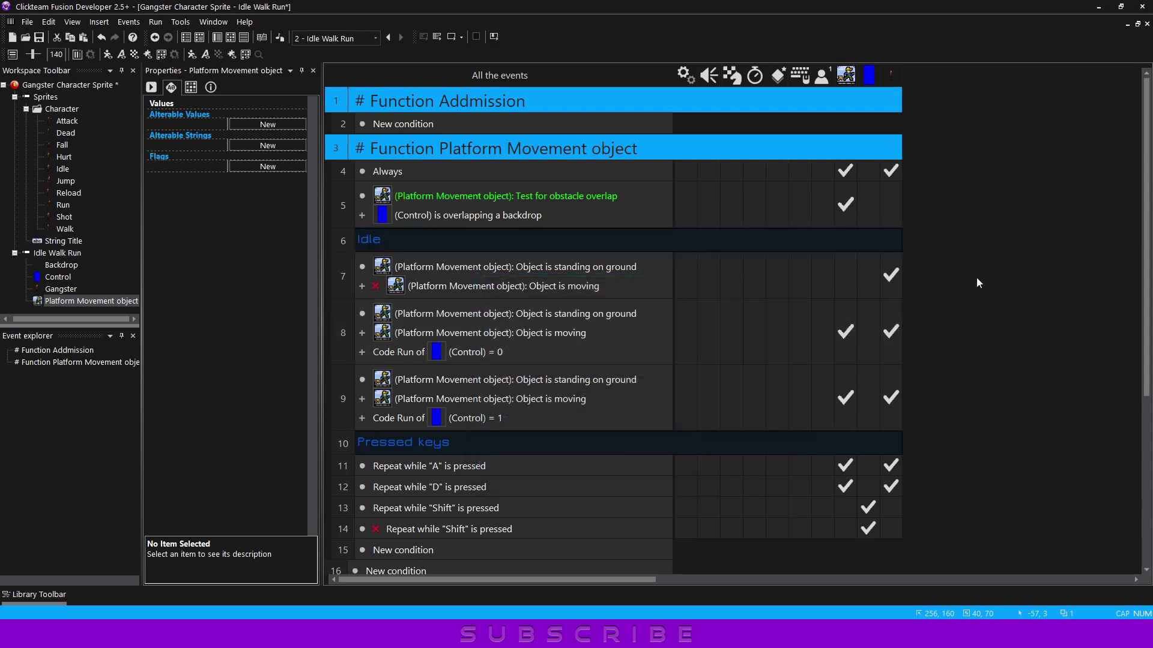
Step: Place copies of the Idle comment above the walking and running events, renaming the first 'Walk'
{"action": "key", "text": "ctrl+c"}
{"action": "key", "text": "ctrl+v"}
{"action": "key", "text": "ctrl+v"}
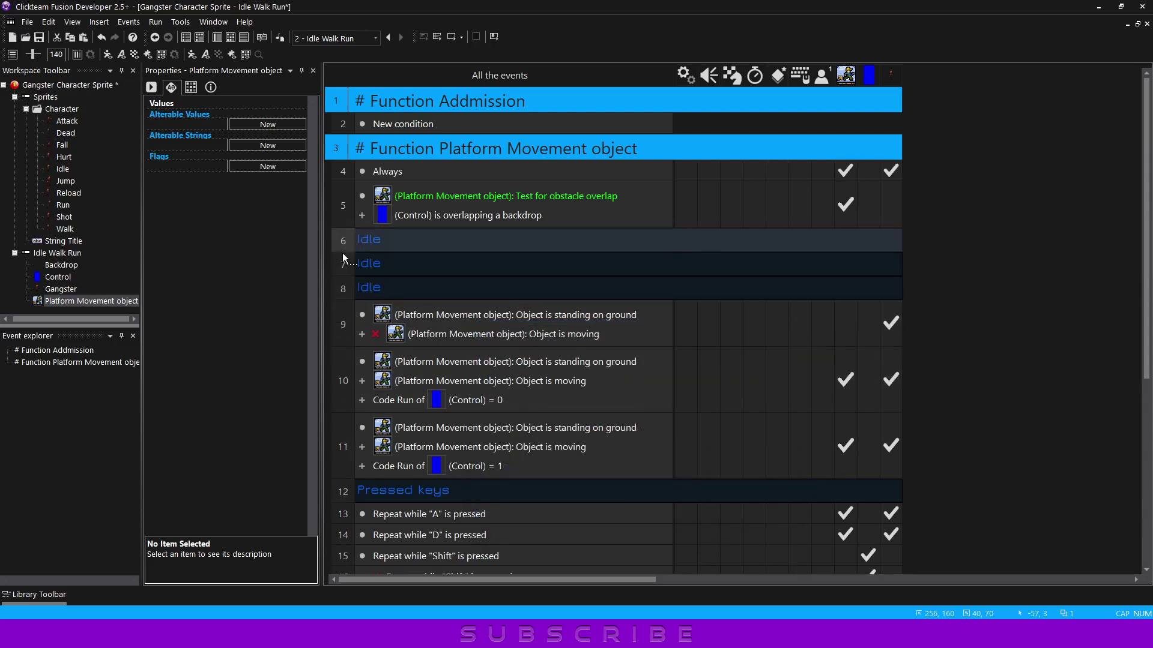
{"action": "left_click_drag", "start_coordinate": [341, 377], "coordinate": [341, 379]}
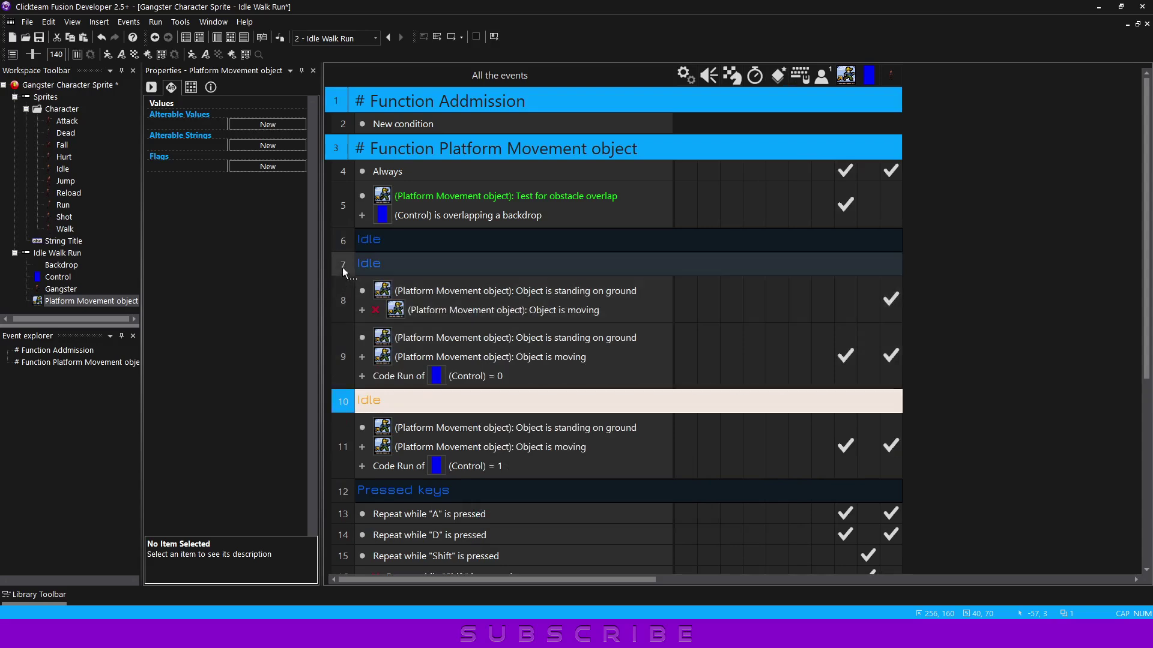
{"action": "left_click_drag", "start_coordinate": [342, 264], "coordinate": [343, 312]}
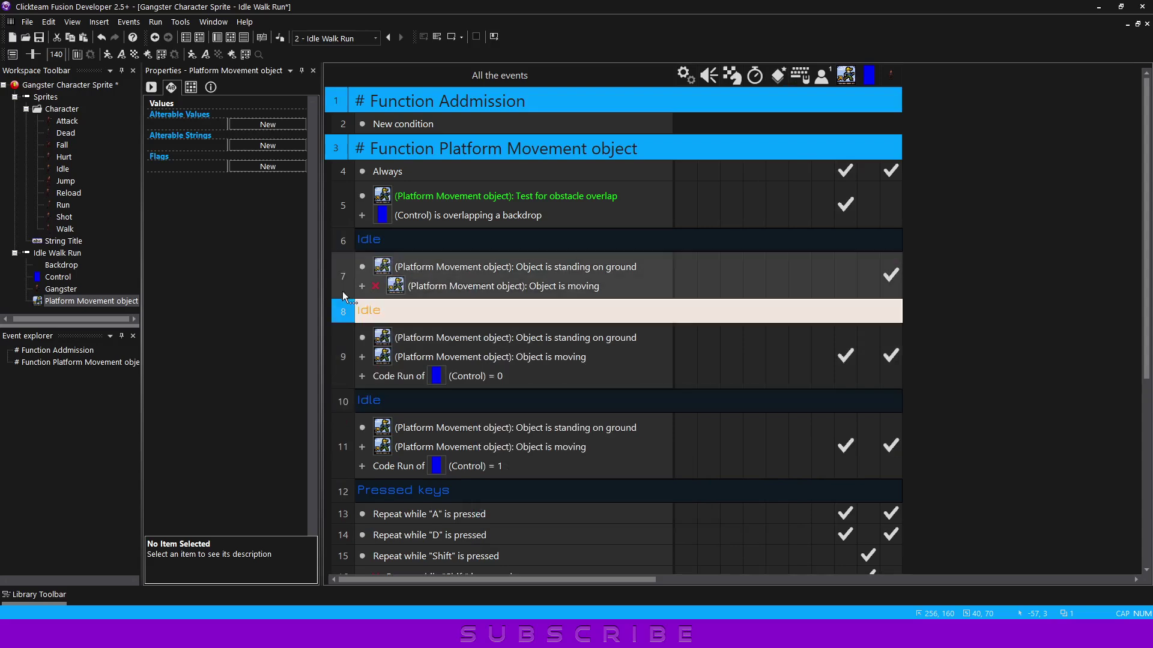
{"action": "double_click", "coordinate": [461, 315]}
{"action": "type", "text": "al"}
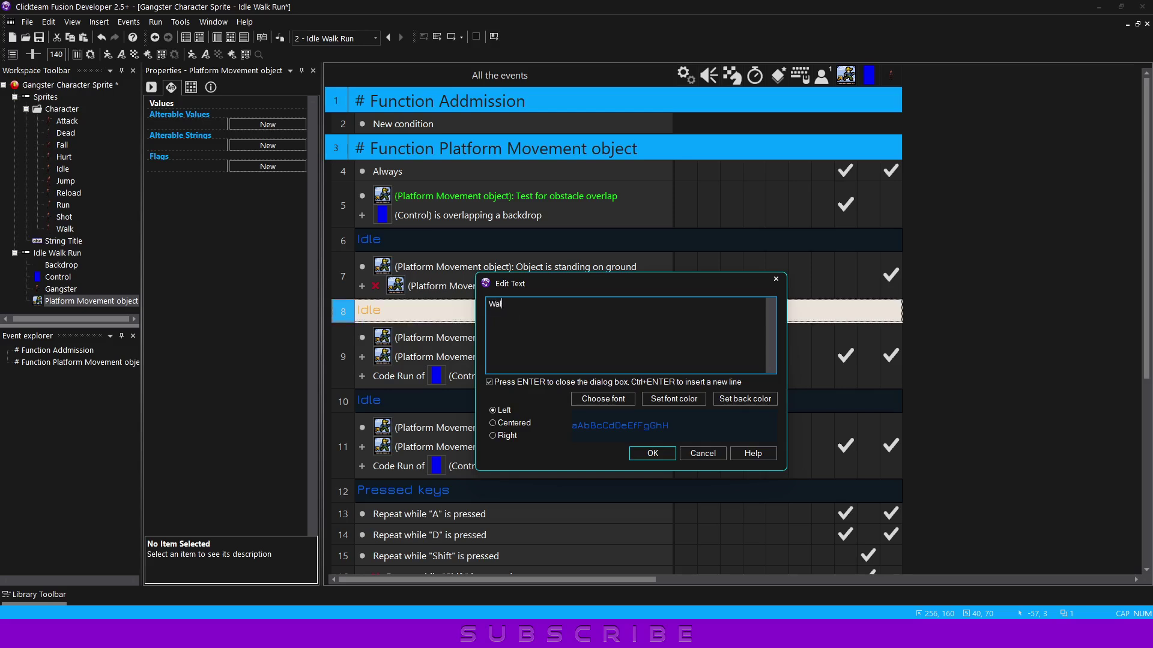
{"action": "type", "text": "k"}
{"action": "key", "text": "Return"}
Step: Rename the comment above the running event to 'Run'
{"action": "double_click", "coordinate": [453, 404]}
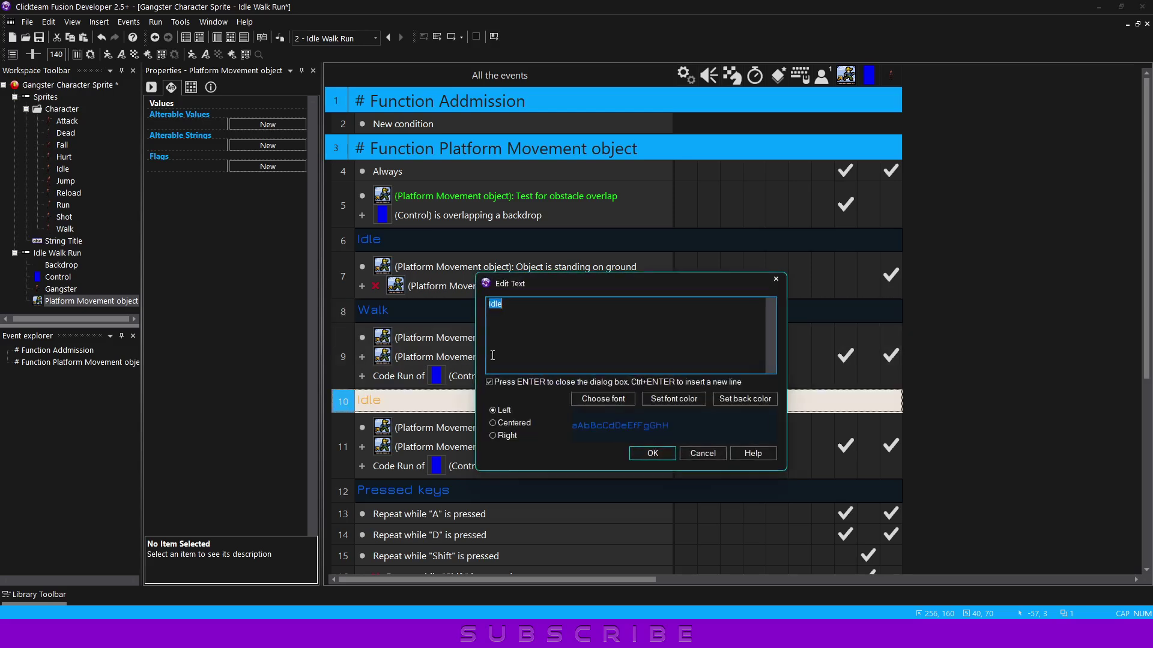
{"action": "type", "text": "Run"}
{"action": "key", "text": "Return"}
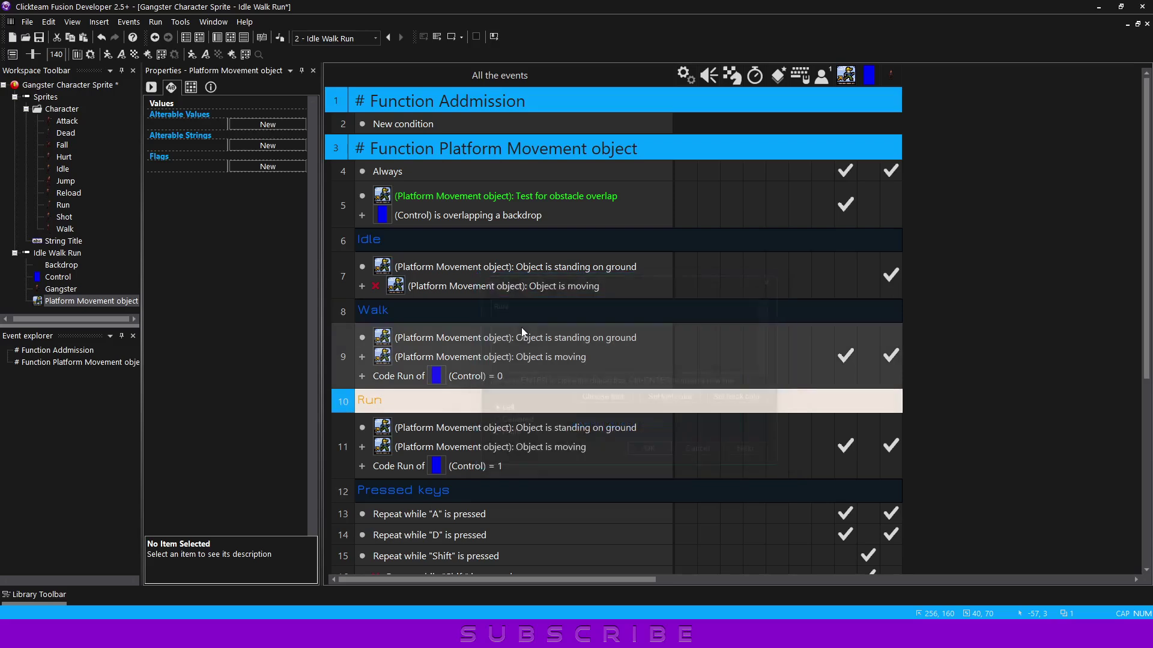
{"action": "left_click", "coordinate": [1017, 377]}
{"action": "scroll", "coordinate": [967, 315], "scroll_direction": "down", "scroll_amount": 1}
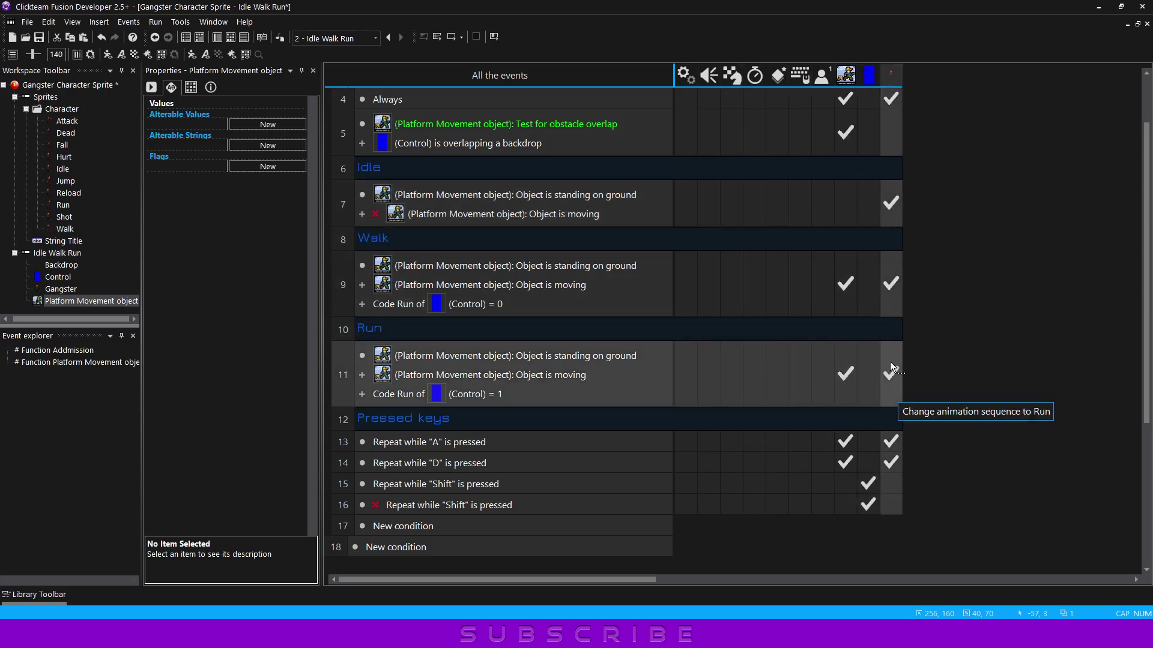
{"action": "scroll", "coordinate": [953, 373], "scroll_direction": "up", "scroll_amount": 1}
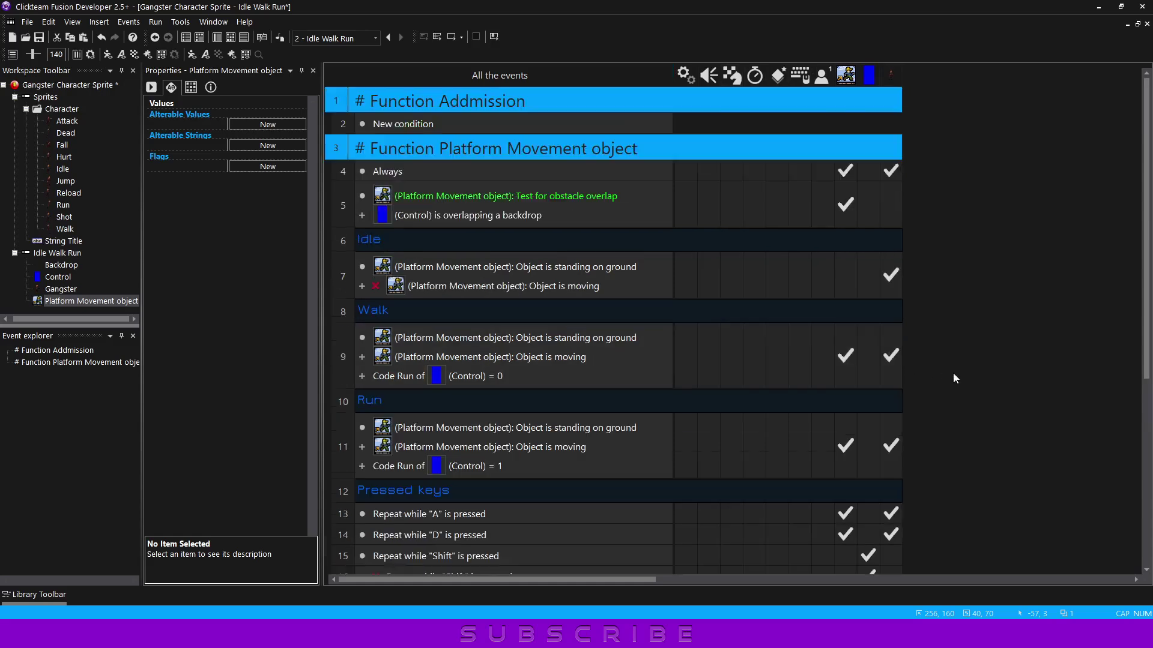
Step: Test-run the frame, running the gangster right then left to check the Run animation
{"action": "scroll", "coordinate": [952, 383], "scroll_direction": "down", "scroll_amount": 1}
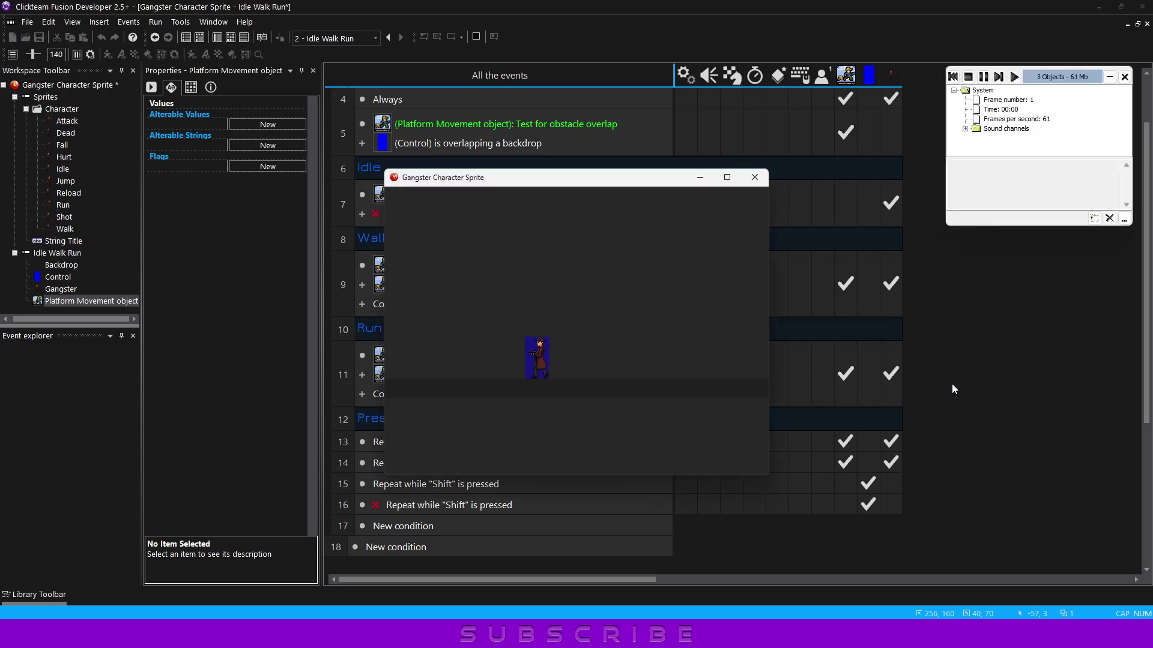
{"action": "key", "text": "Right"}
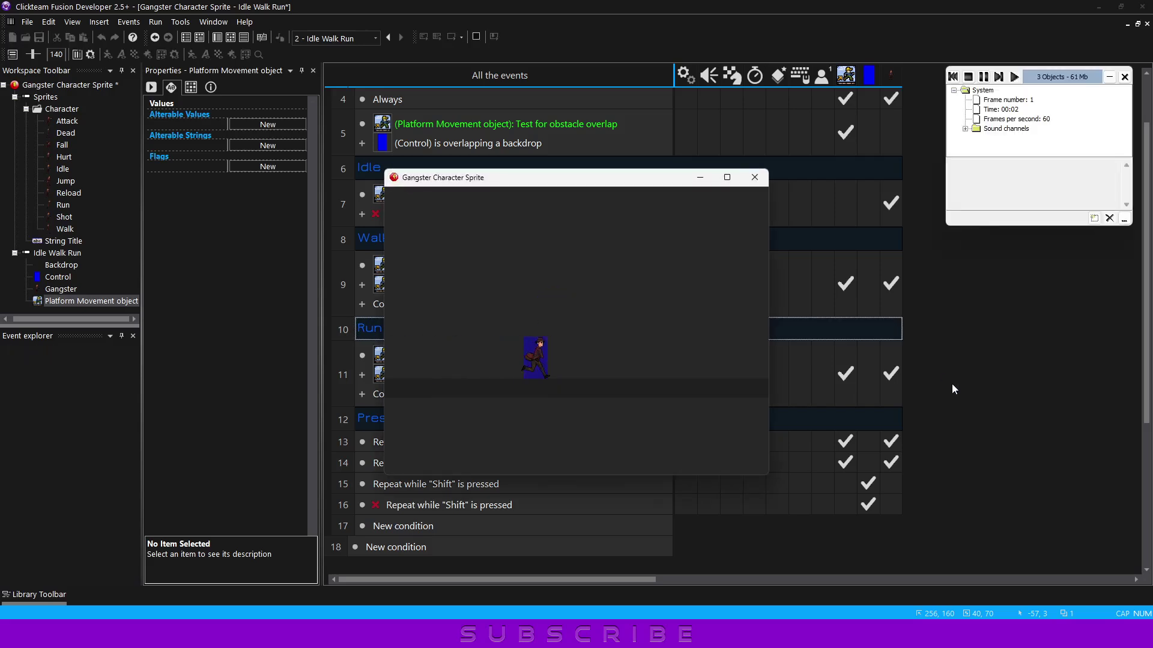
{"action": "key", "text": "Left"}
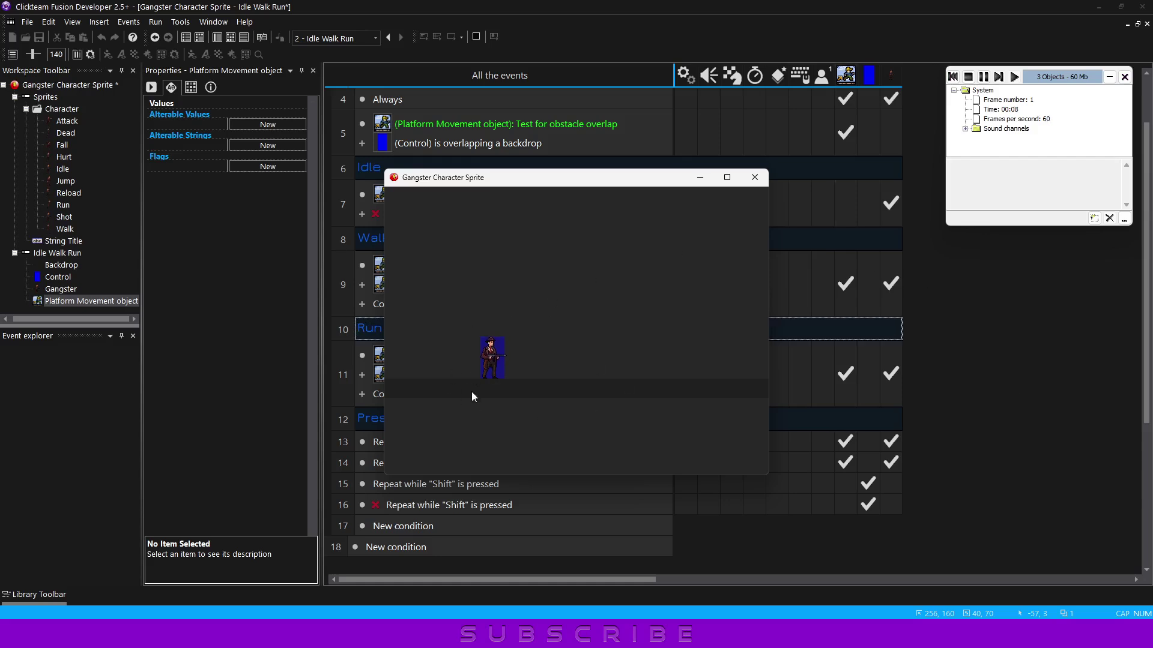
{"action": "left_click", "coordinate": [835, 329]}
{"action": "left_click", "coordinate": [835, 328]}
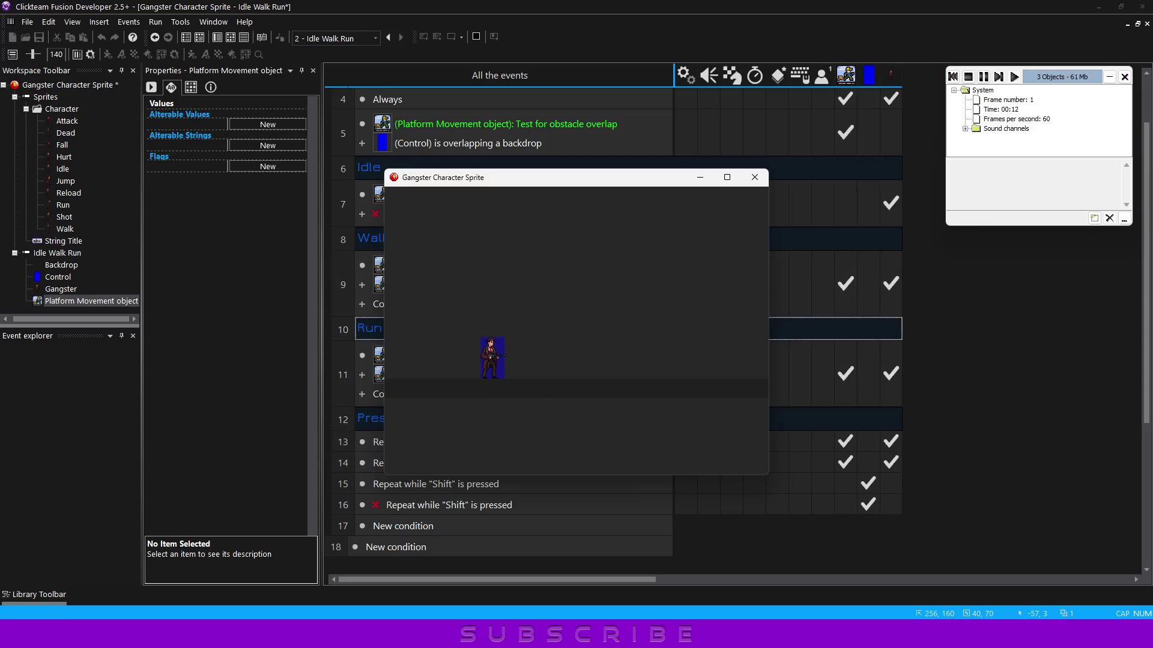